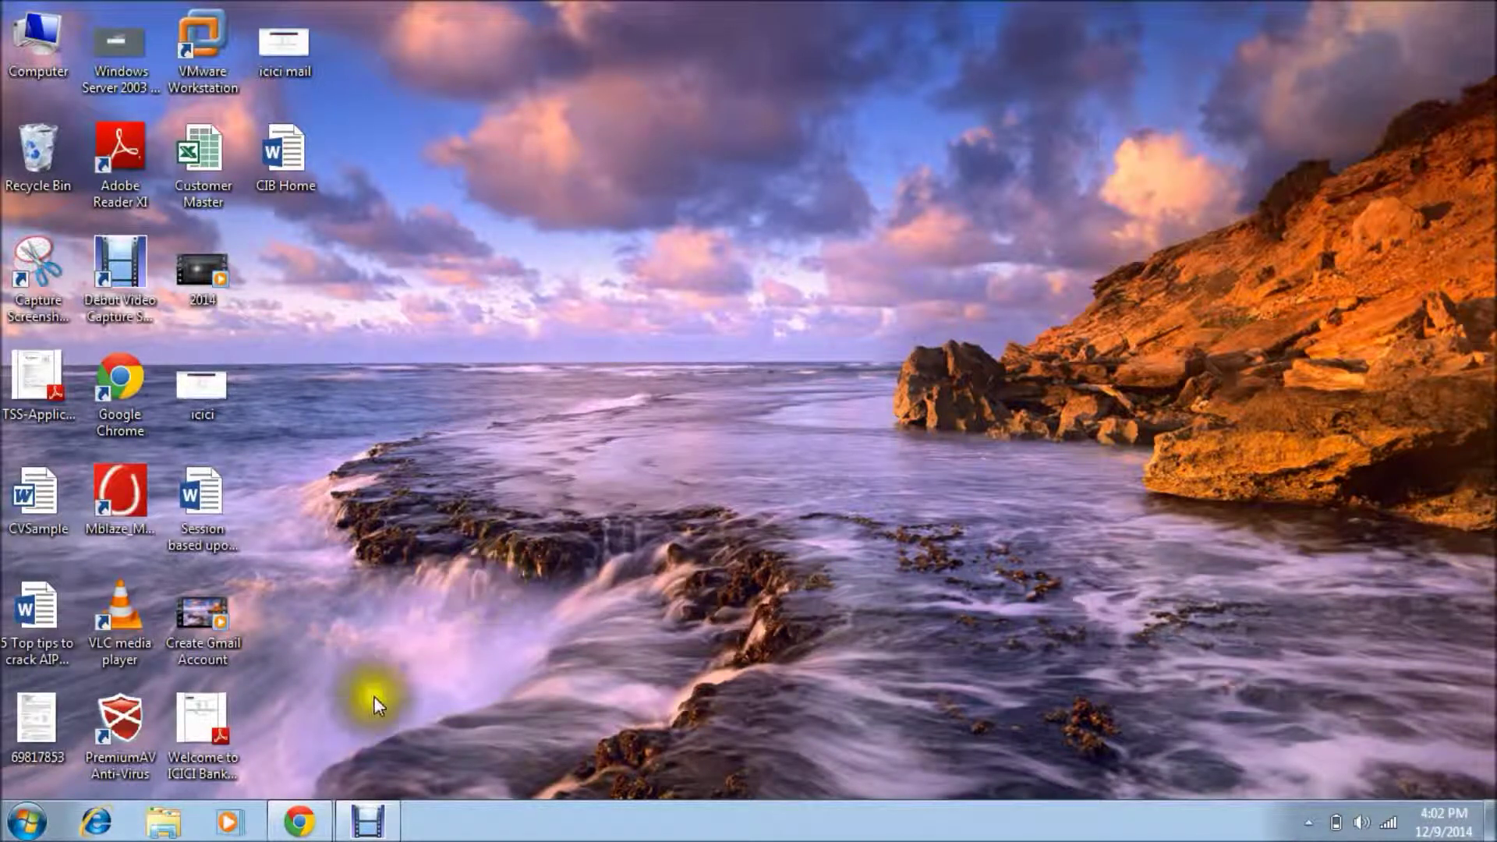
Restore the Chrome window showing Gmail's Sent Mail list from the taskbar
click(298, 820)
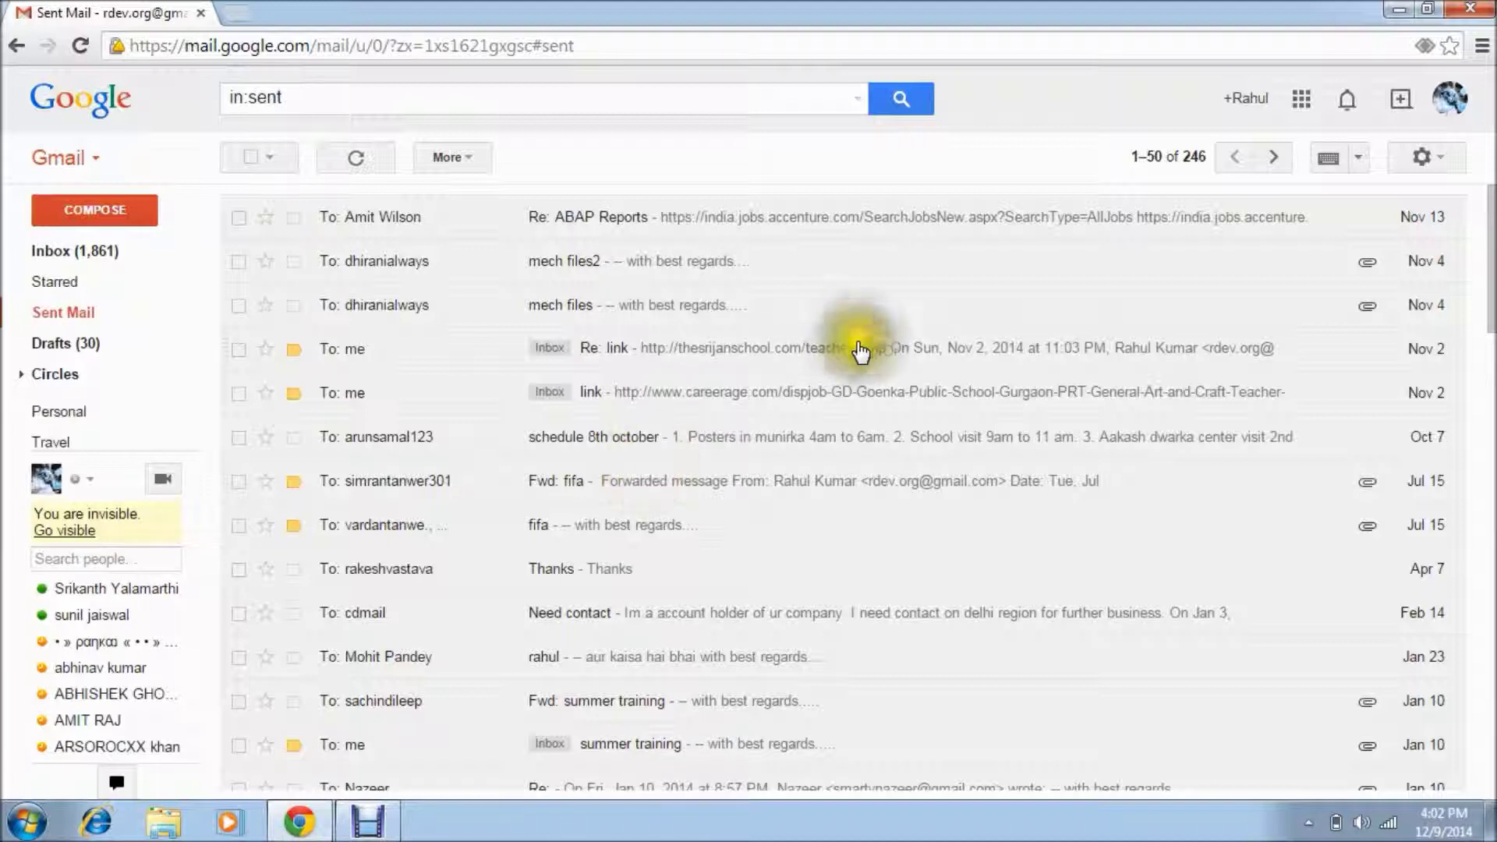
Go from Sent Mail to Gmail's Settings page through the gear menu
click(58, 313)
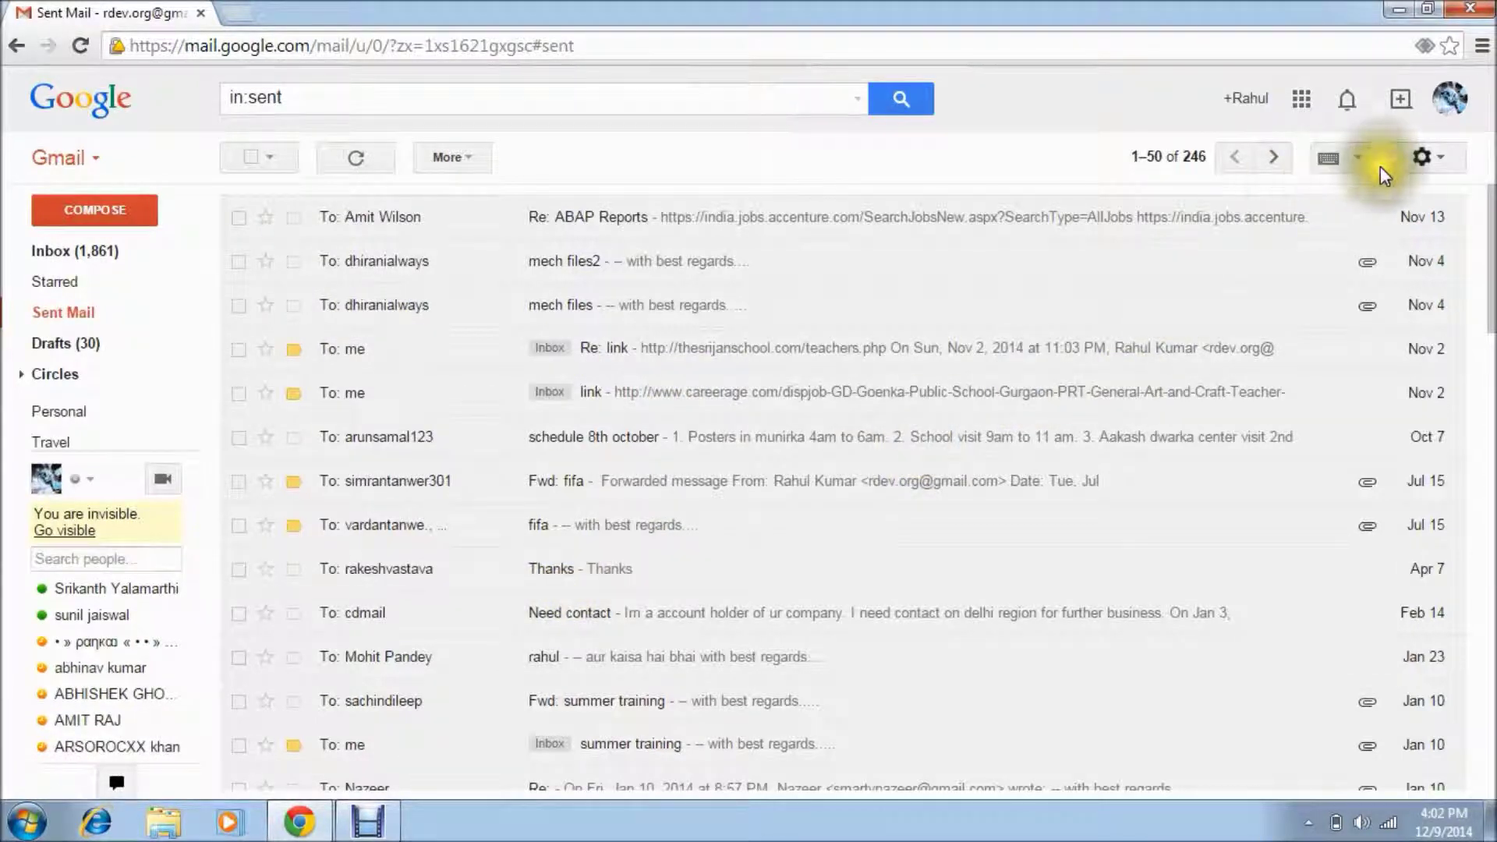
click(1439, 156)
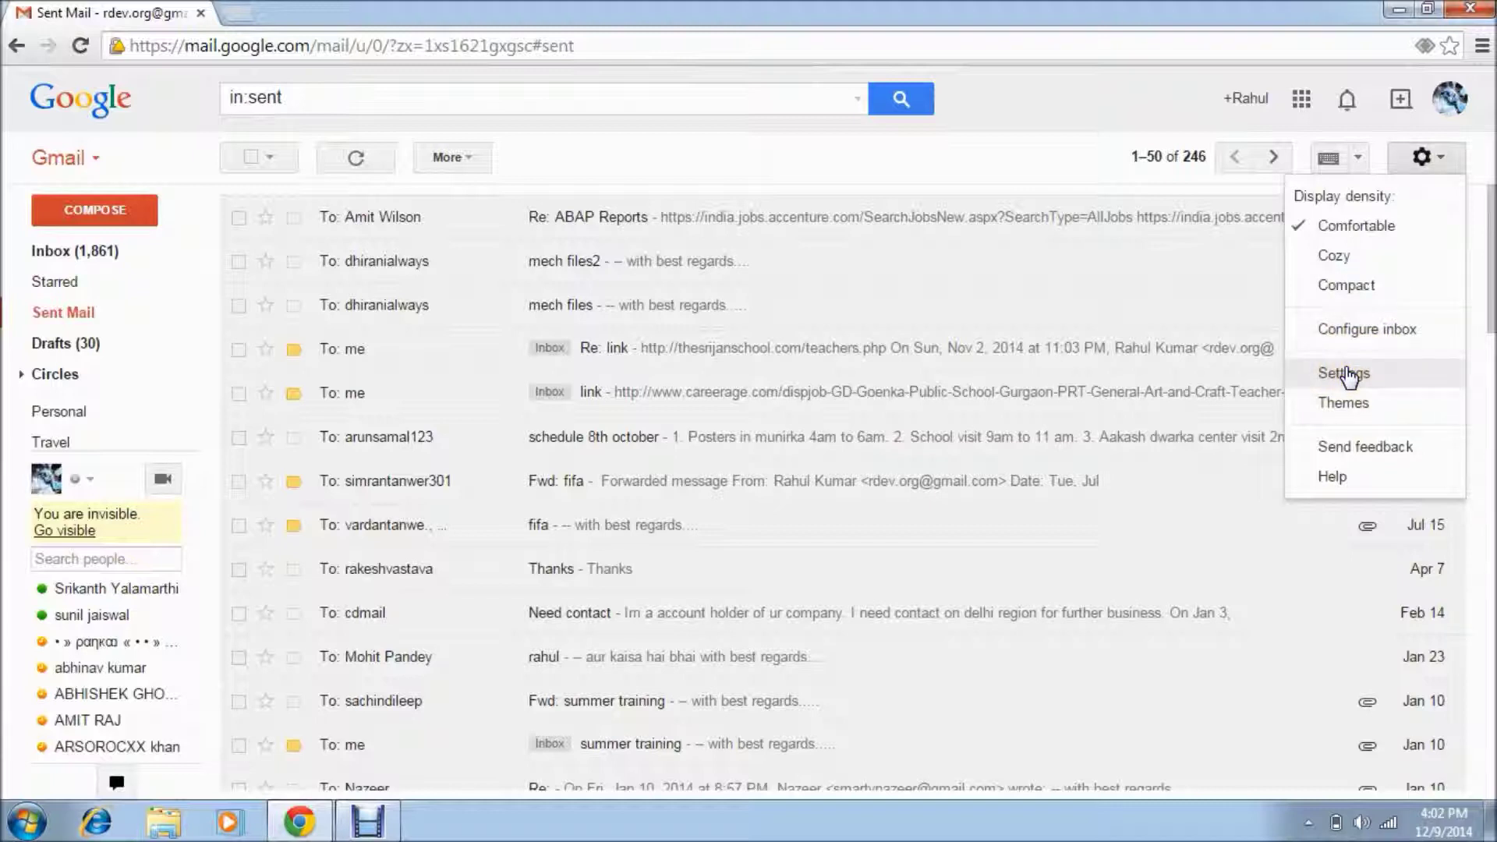
click(1437, 156)
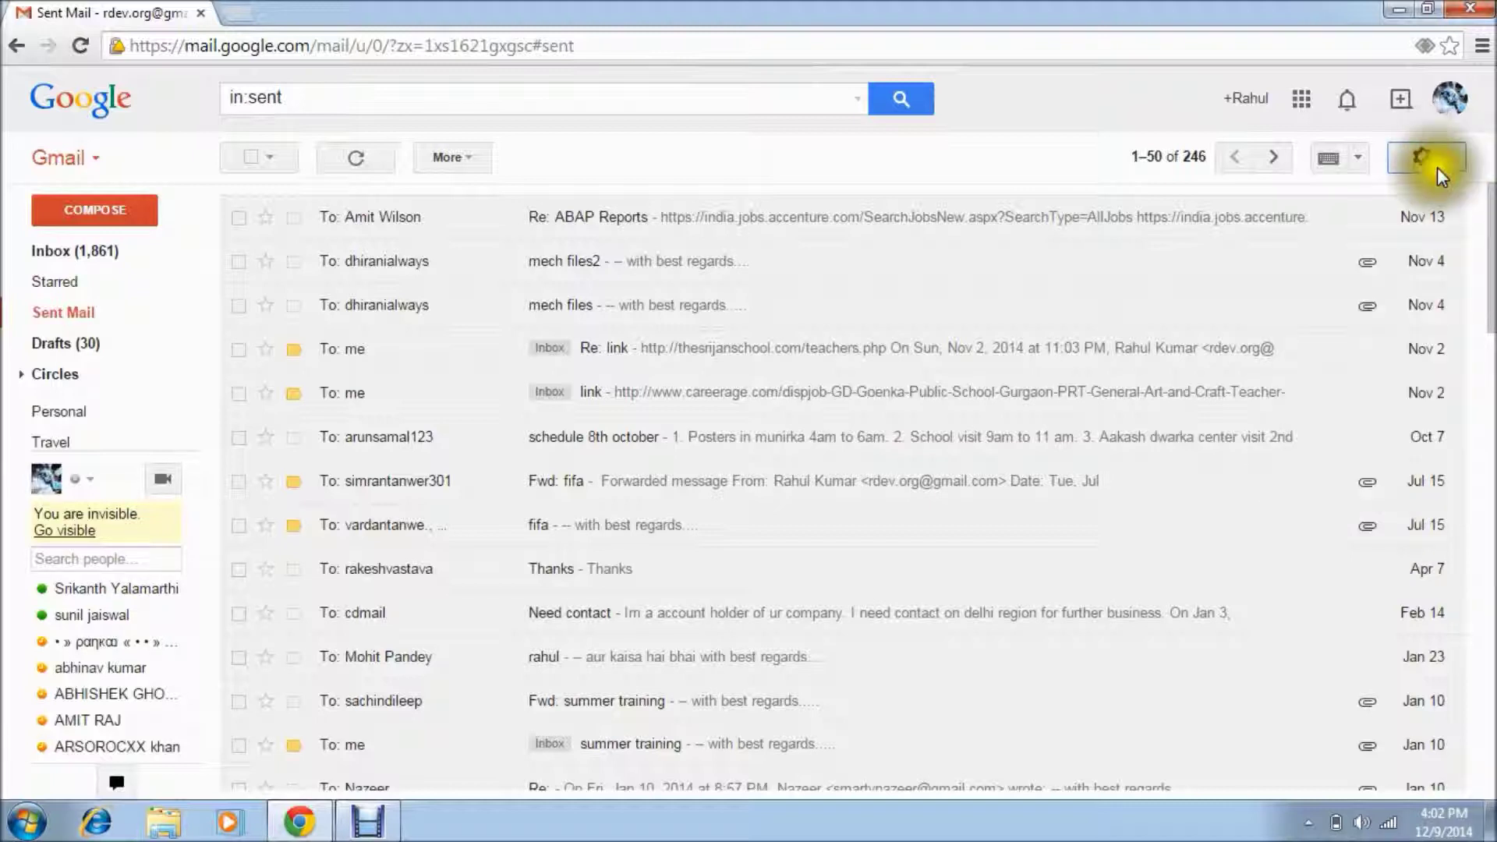
click(1439, 157)
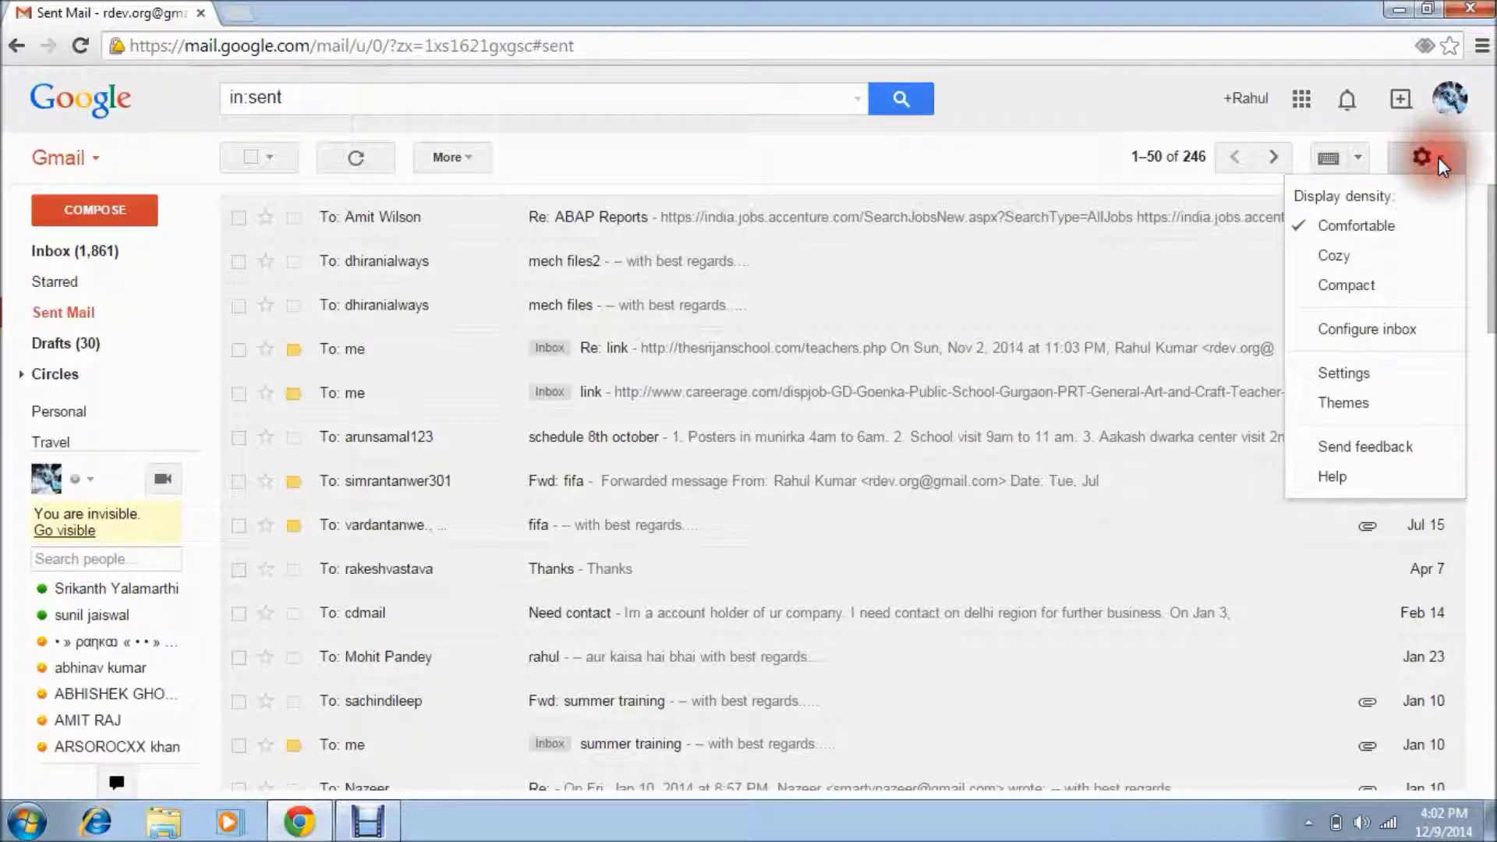
click(1342, 374)
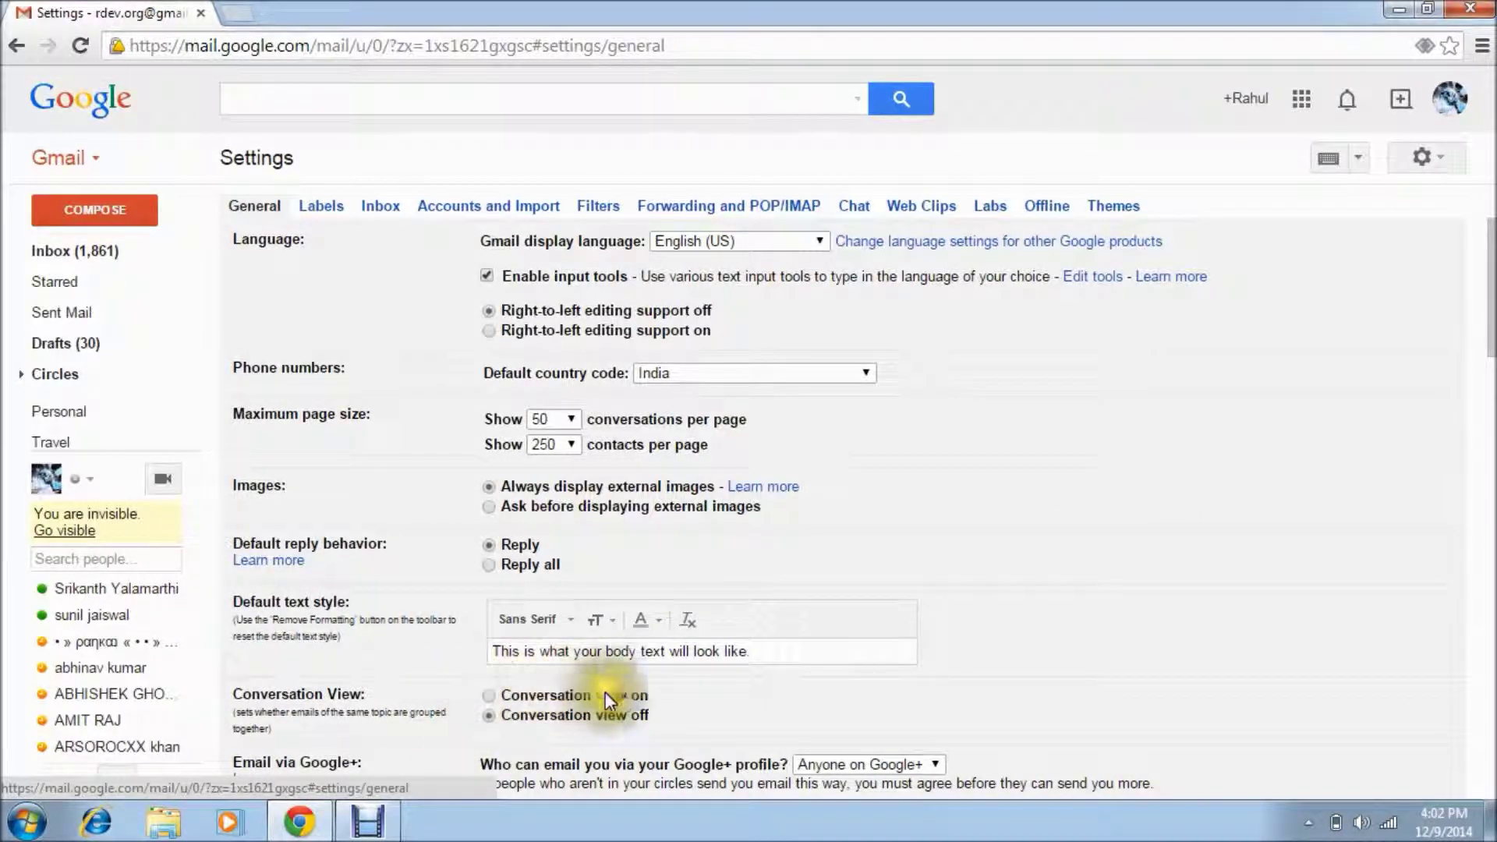
Select 'Conversation view on' and save changes, grouping Sent Mail into 207 threads
click(488, 694)
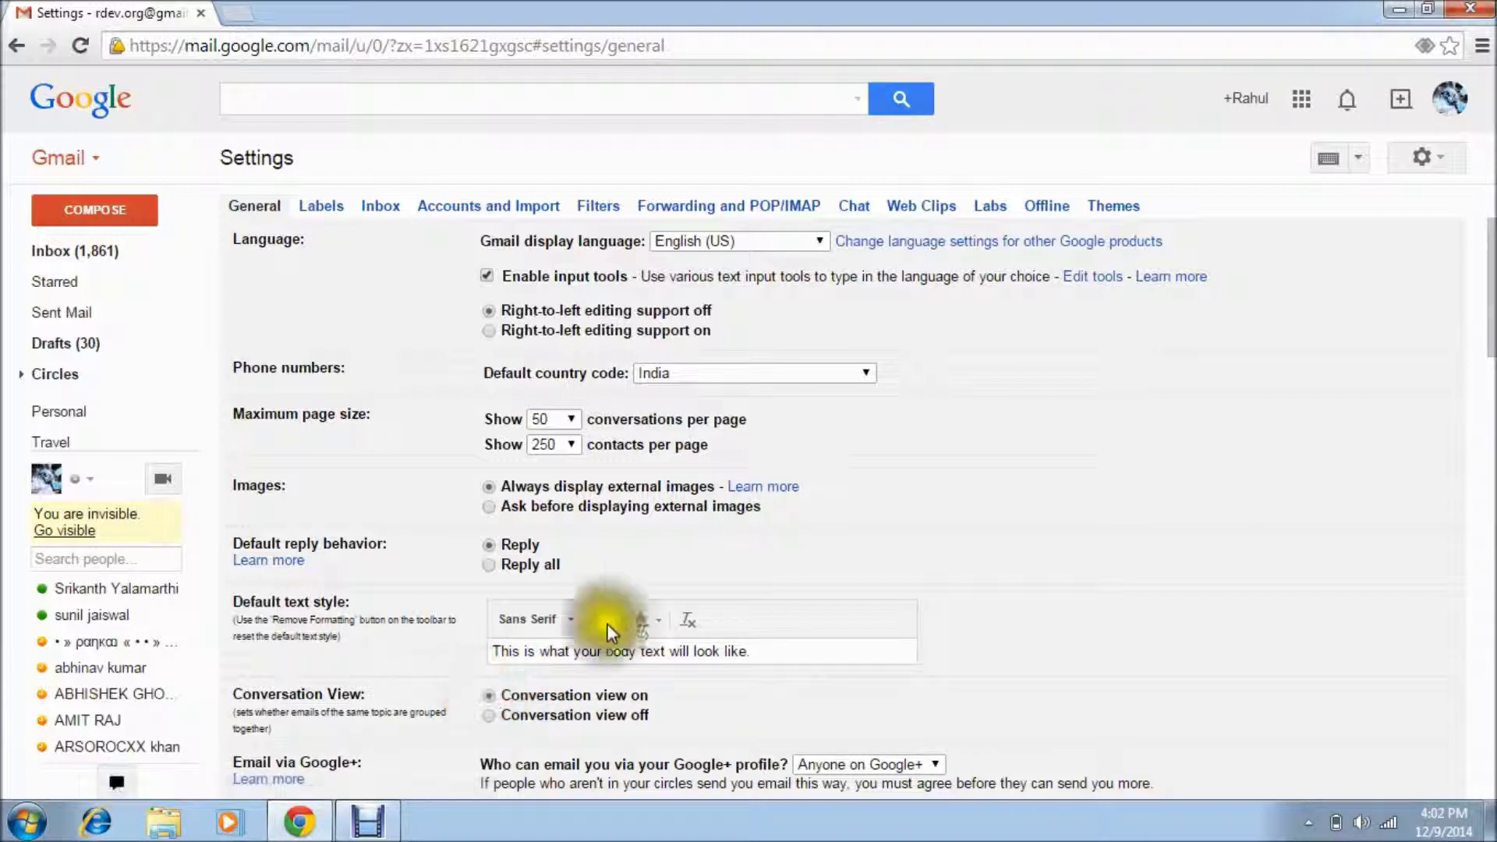
click(1489, 687)
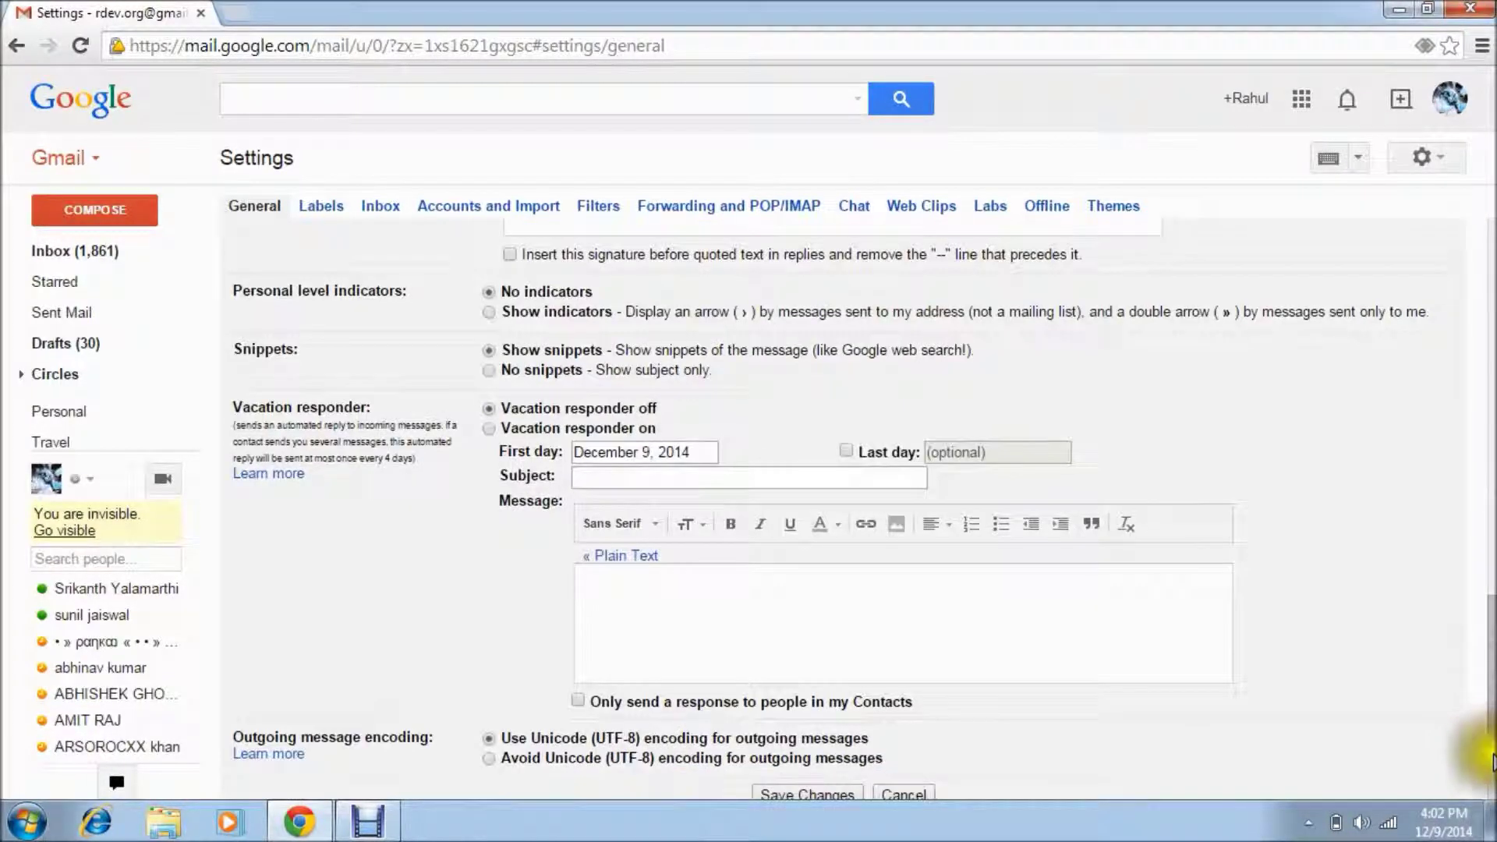
click(1490, 706)
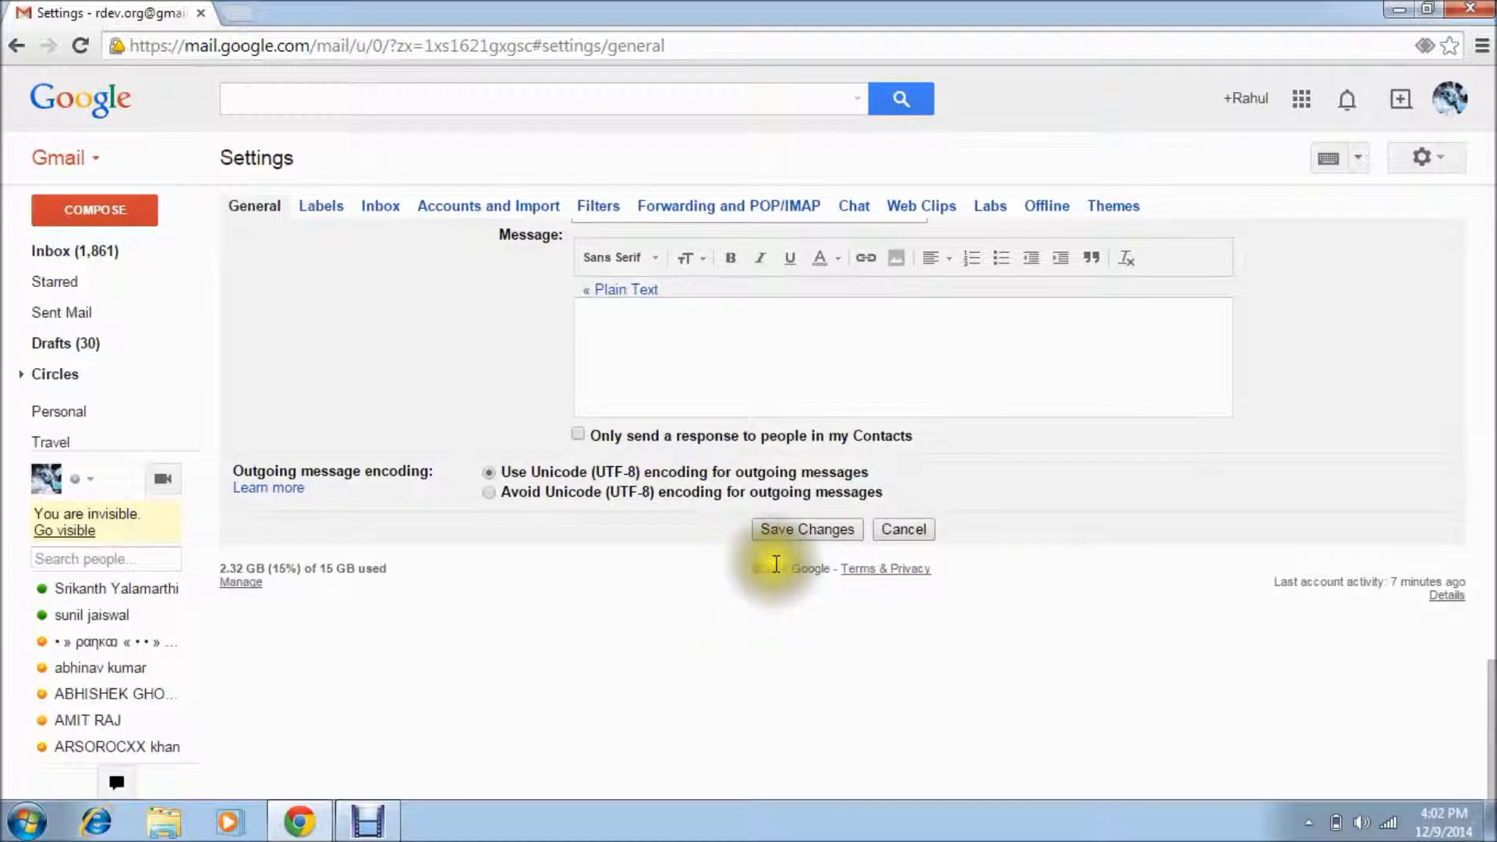
click(805, 529)
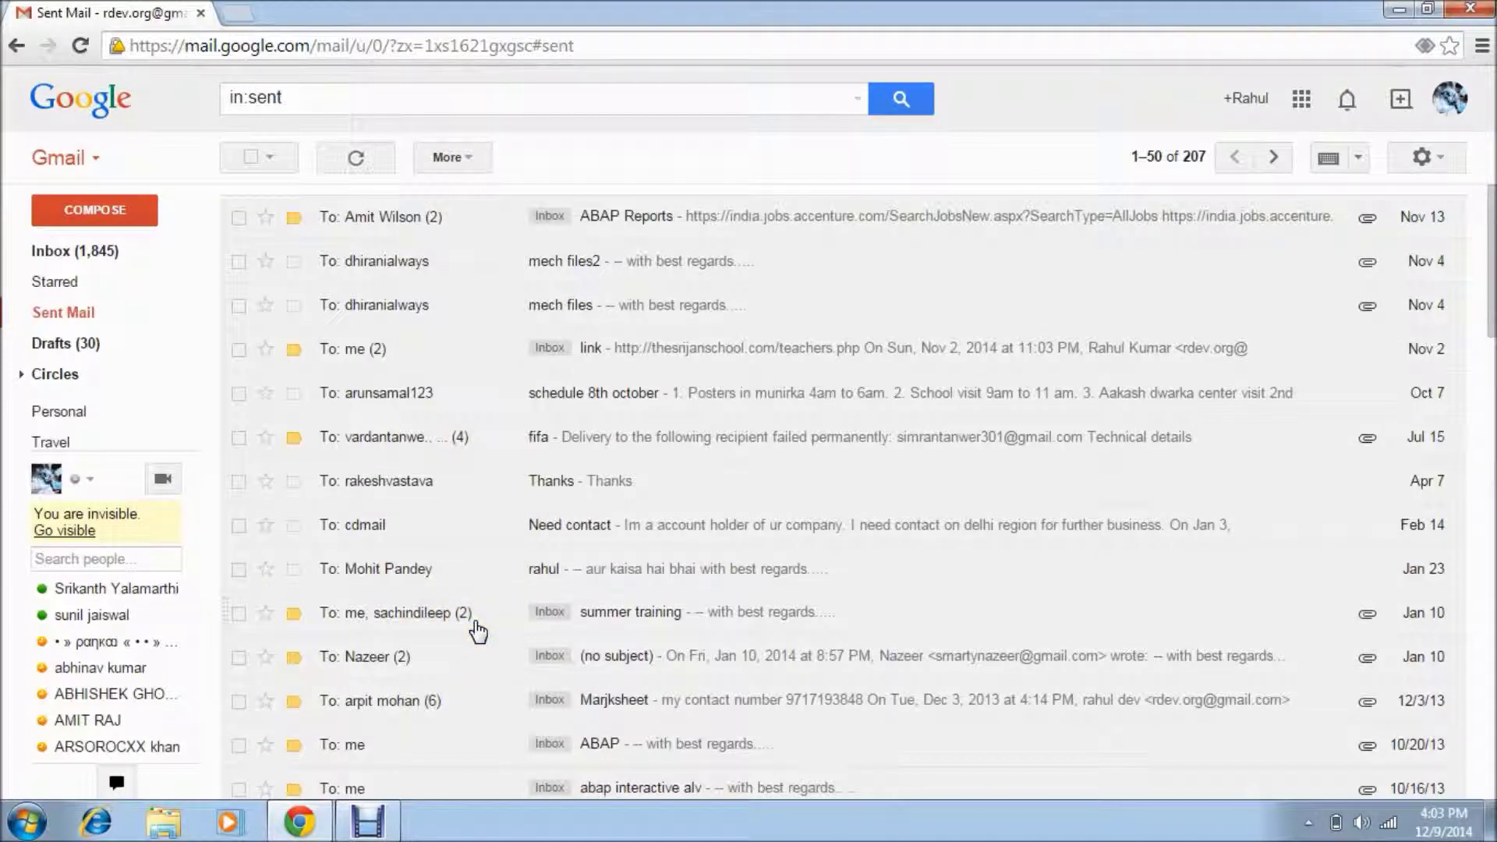
Open the gear menu from the threaded Sent Mail list
click(1435, 158)
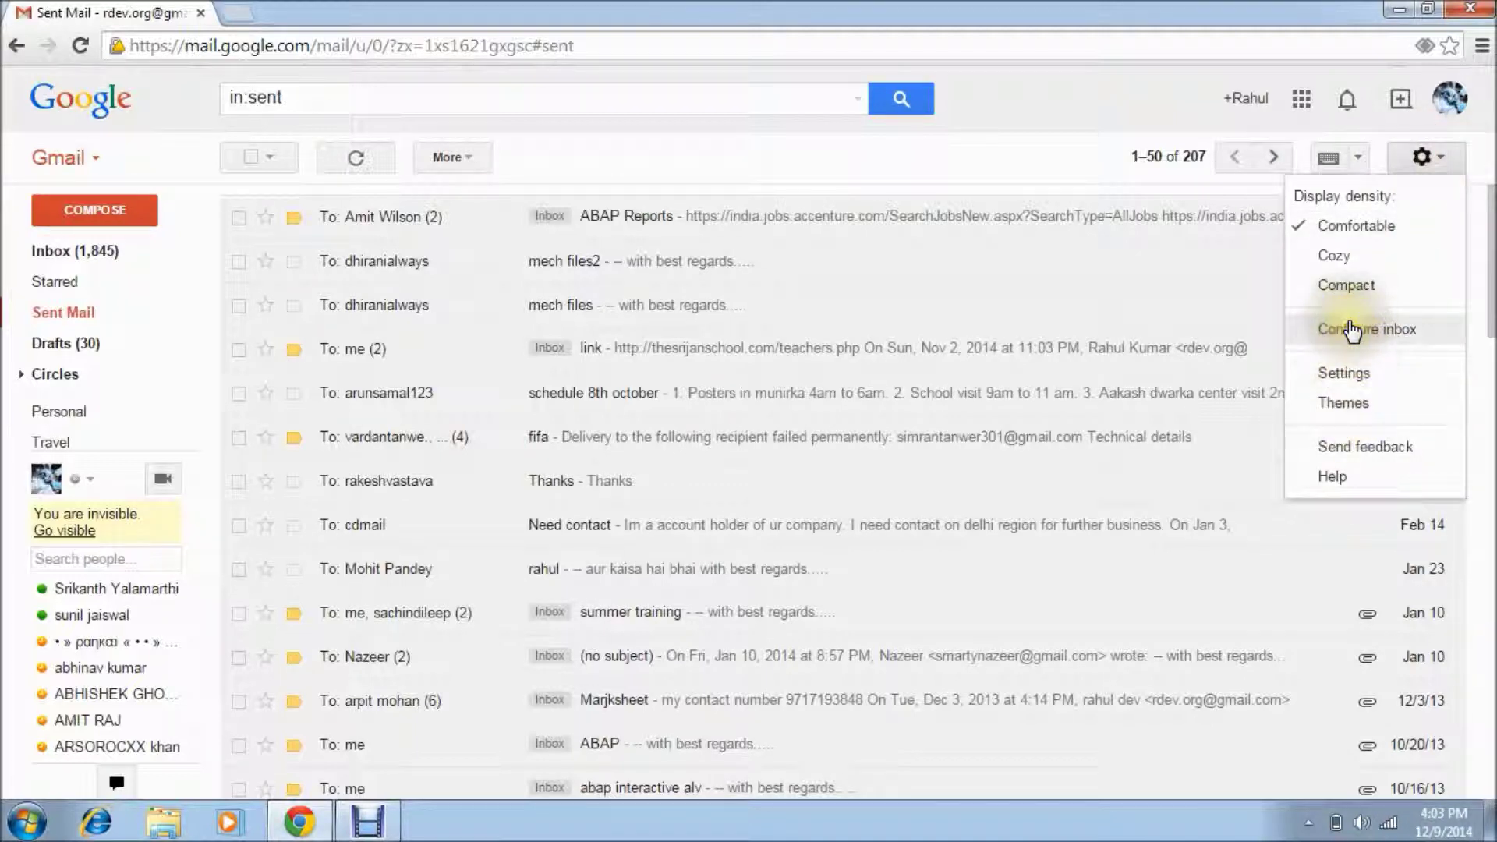
Set 'Conversation view off' in Settings and save, restoring 246 separate messages
click(1369, 381)
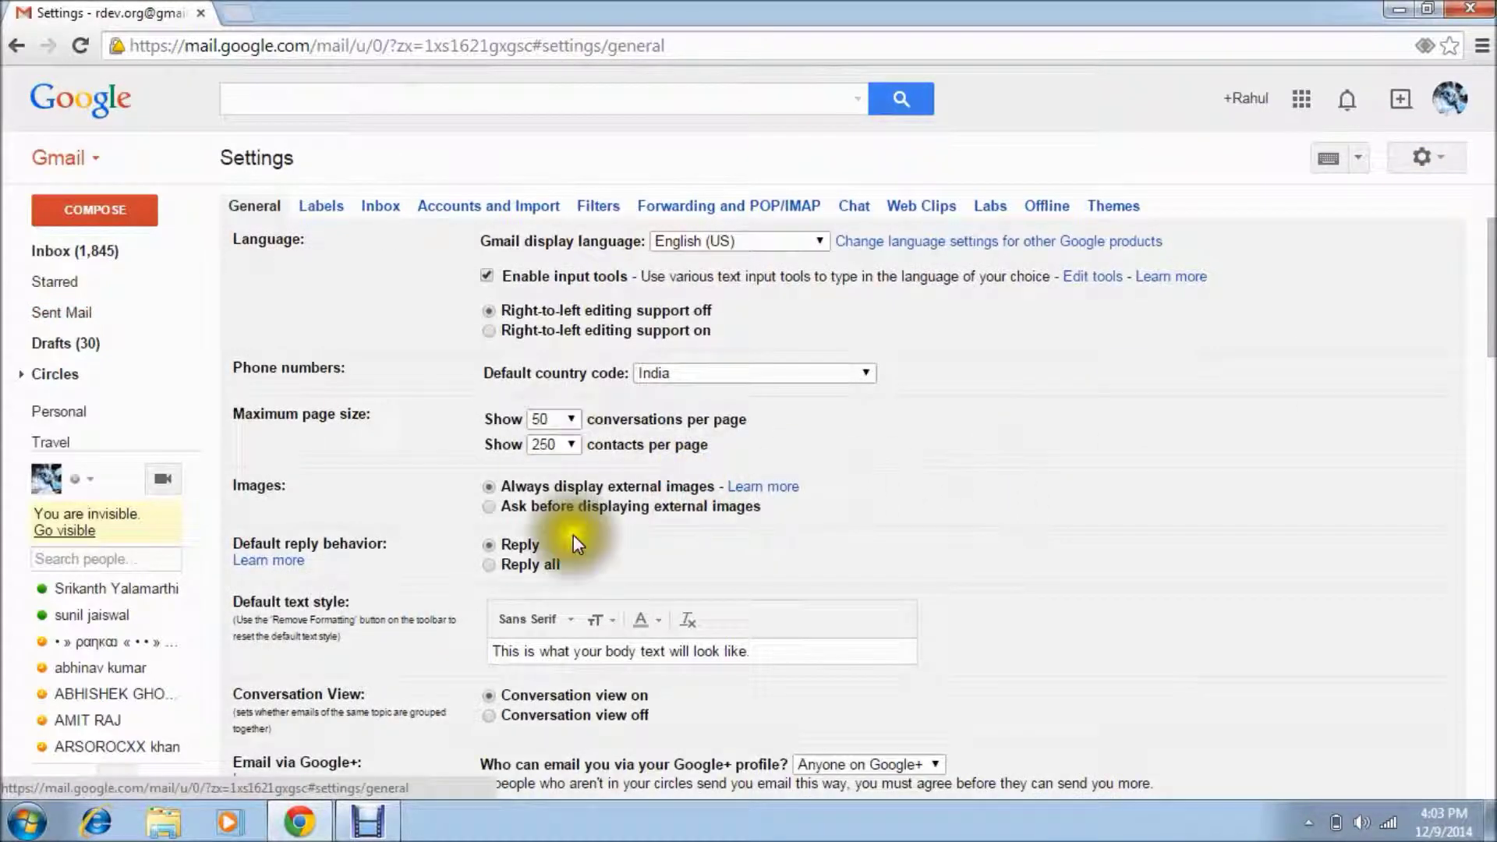
click(488, 714)
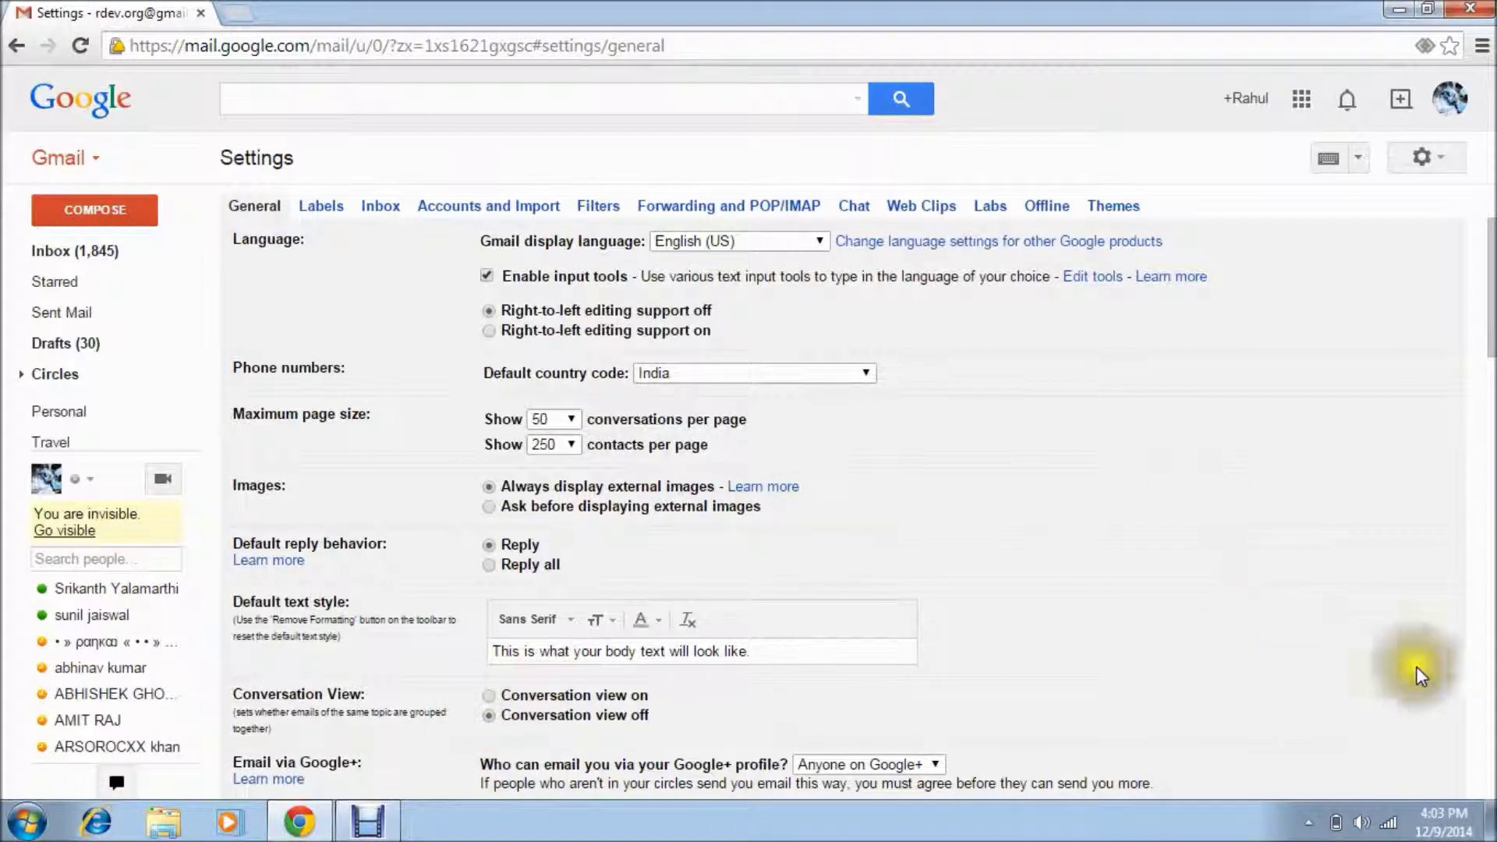
scroll(1466, 748, down, 15)
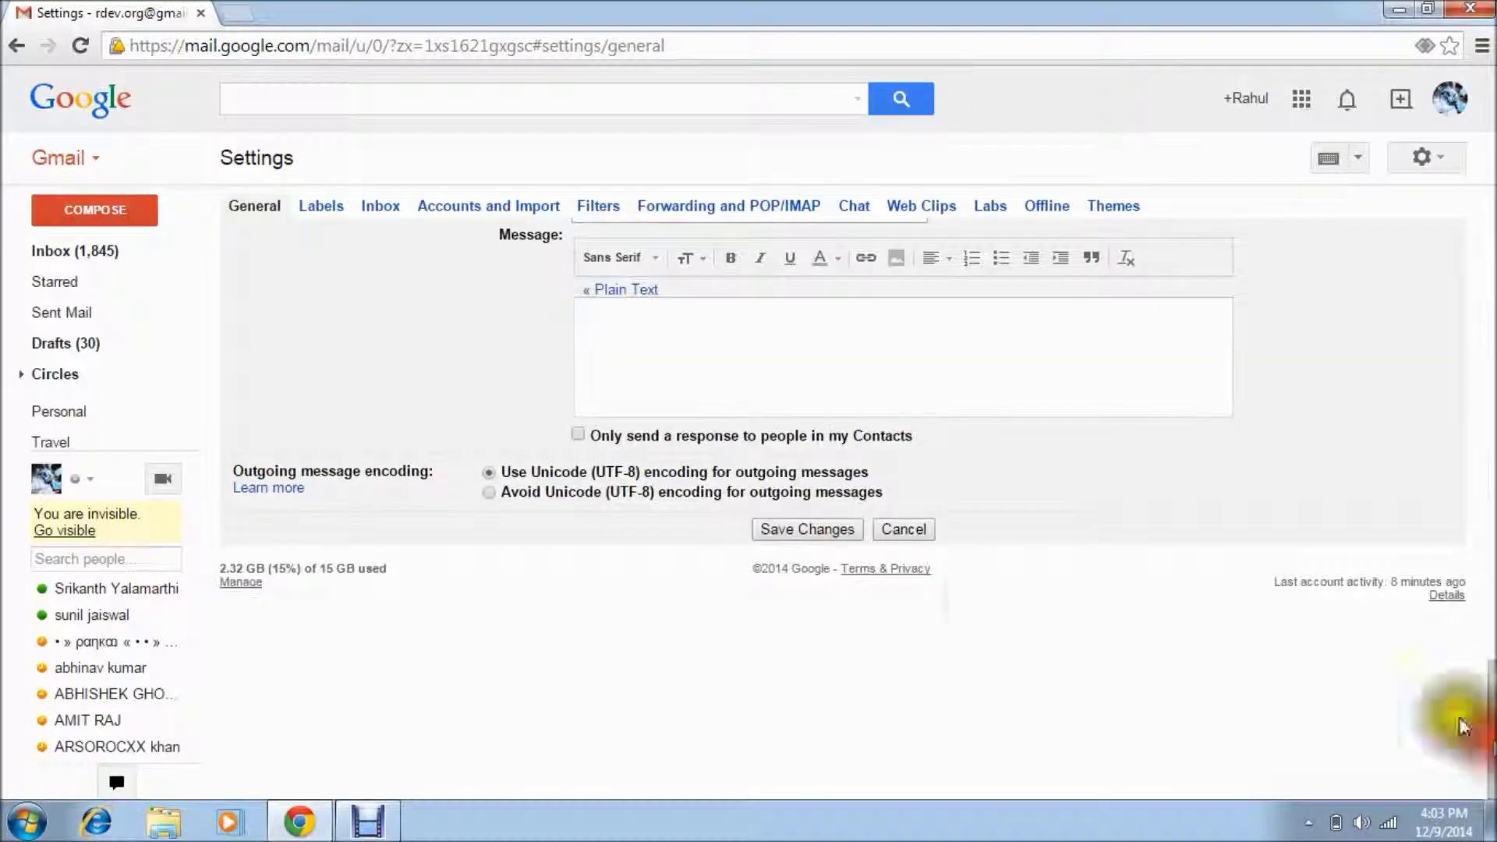
click(816, 531)
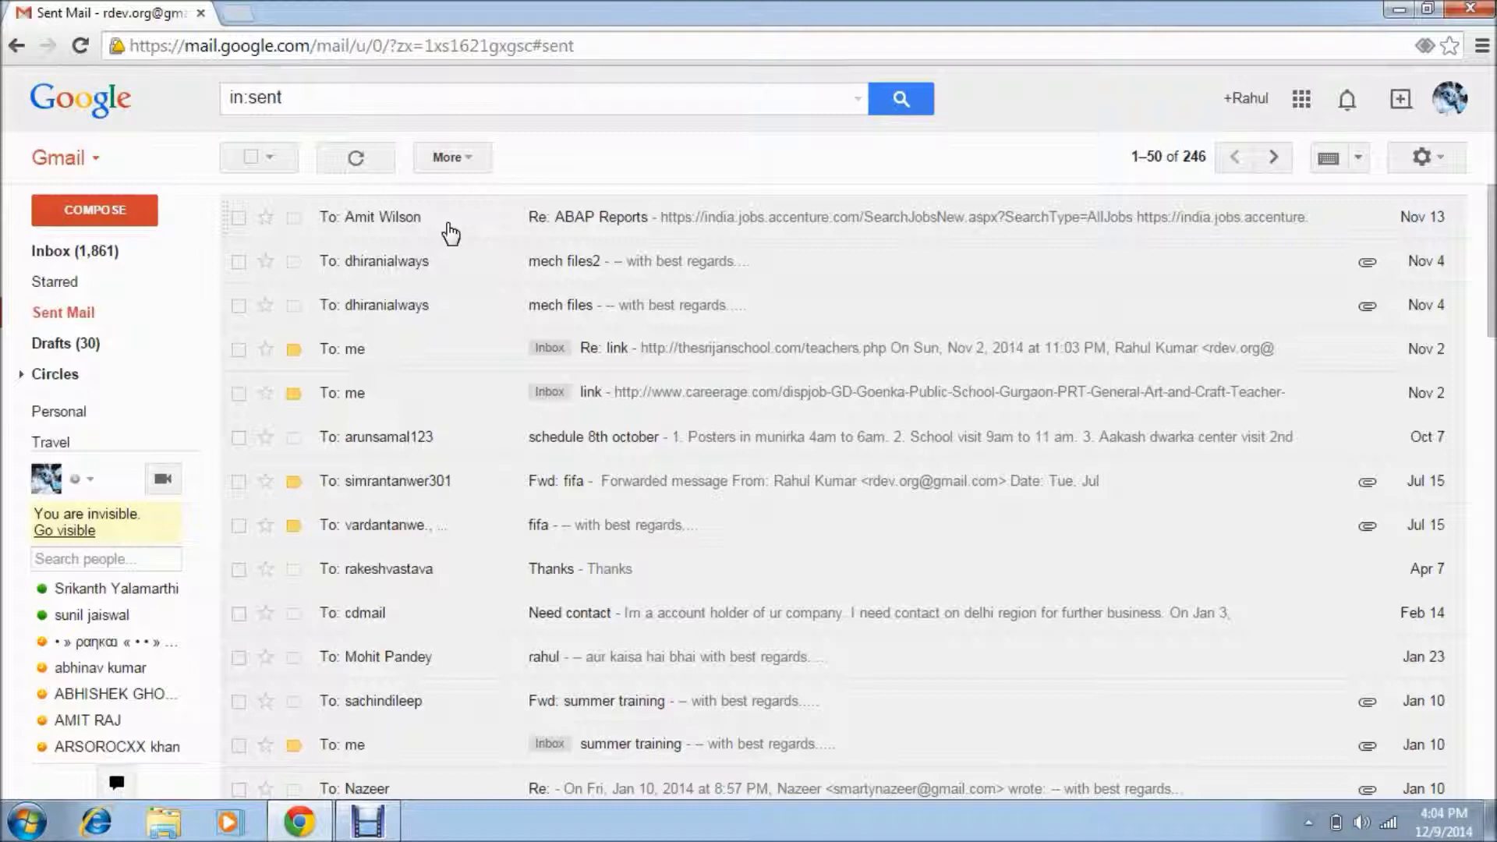
Switch 'Conversation view on' again in Settings and save, showing 207 threads
click(1435, 158)
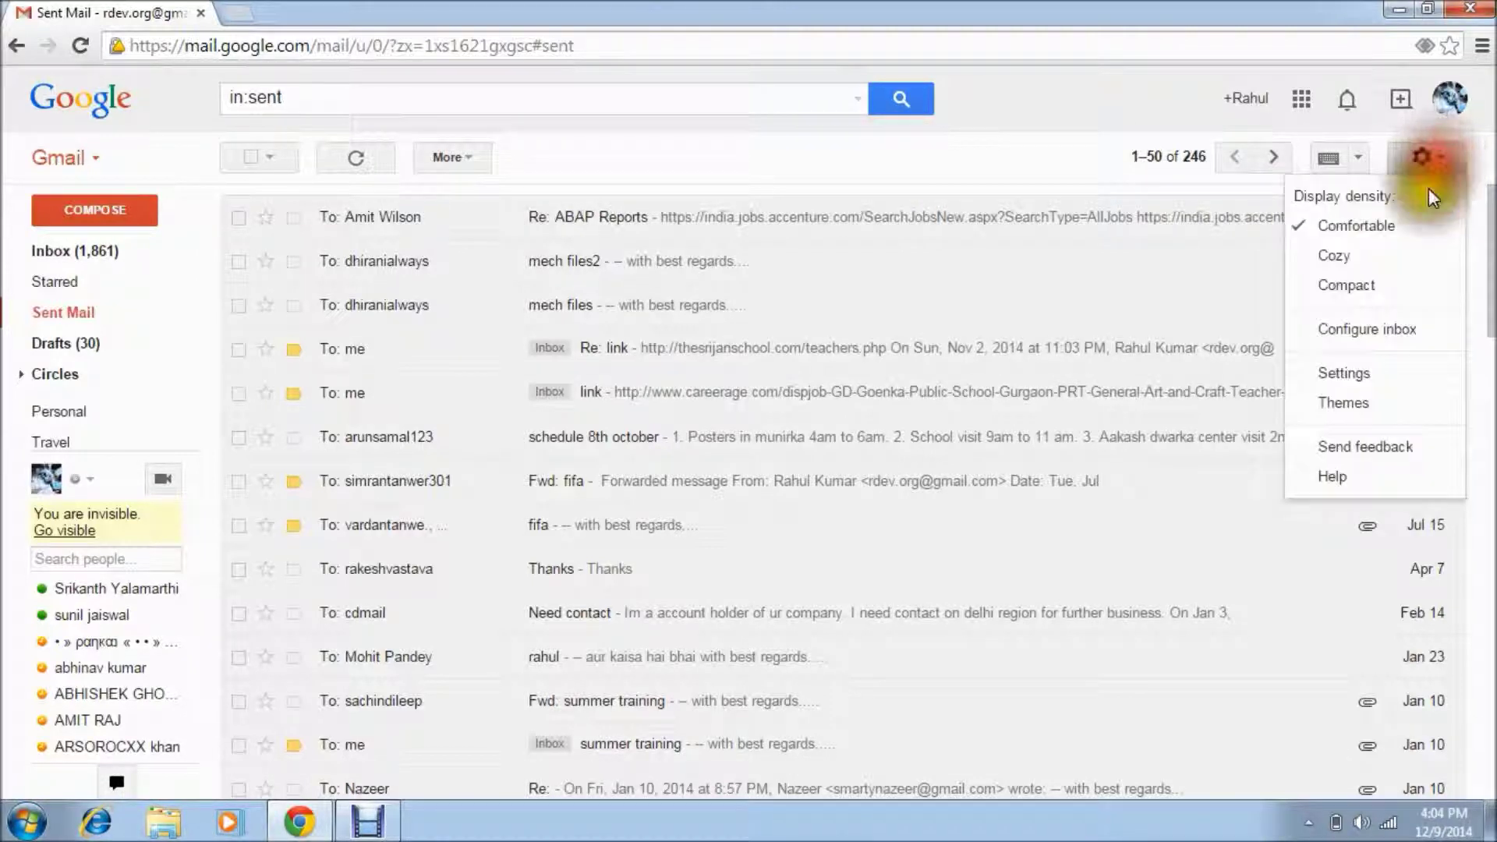
click(1343, 375)
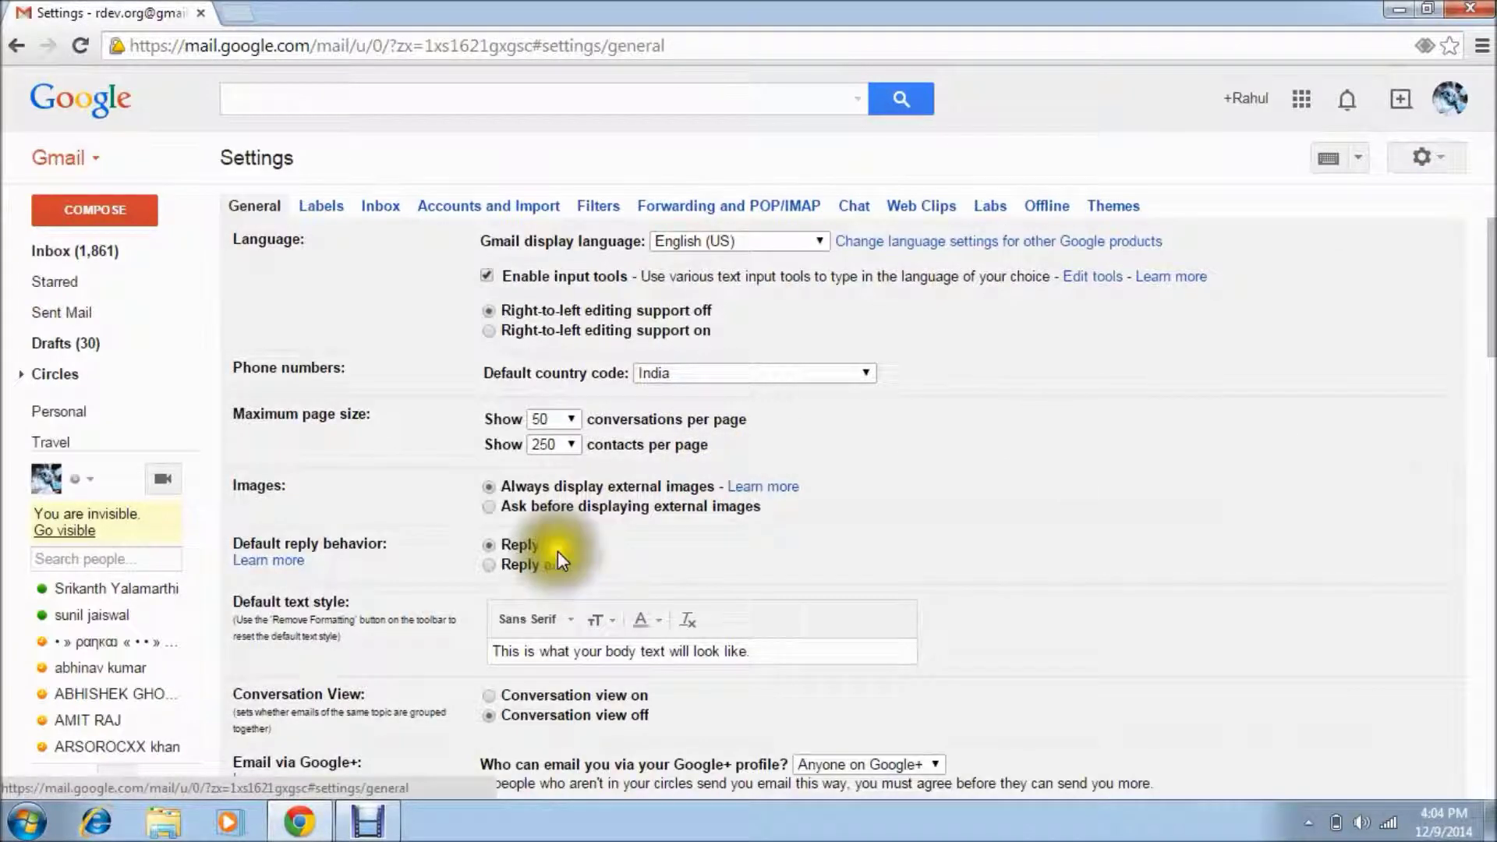
click(486, 694)
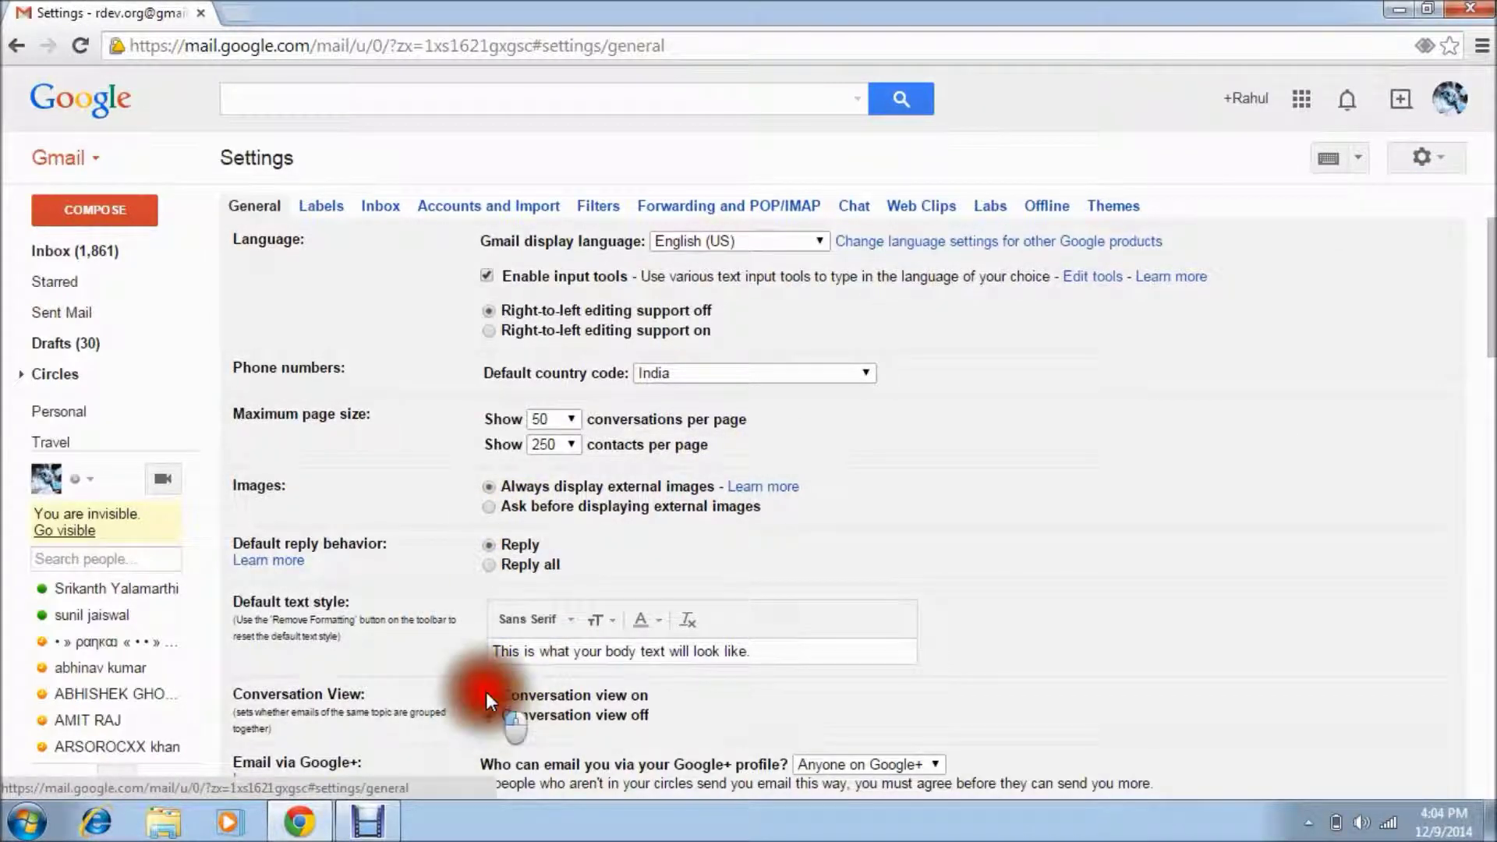
click(1488, 723)
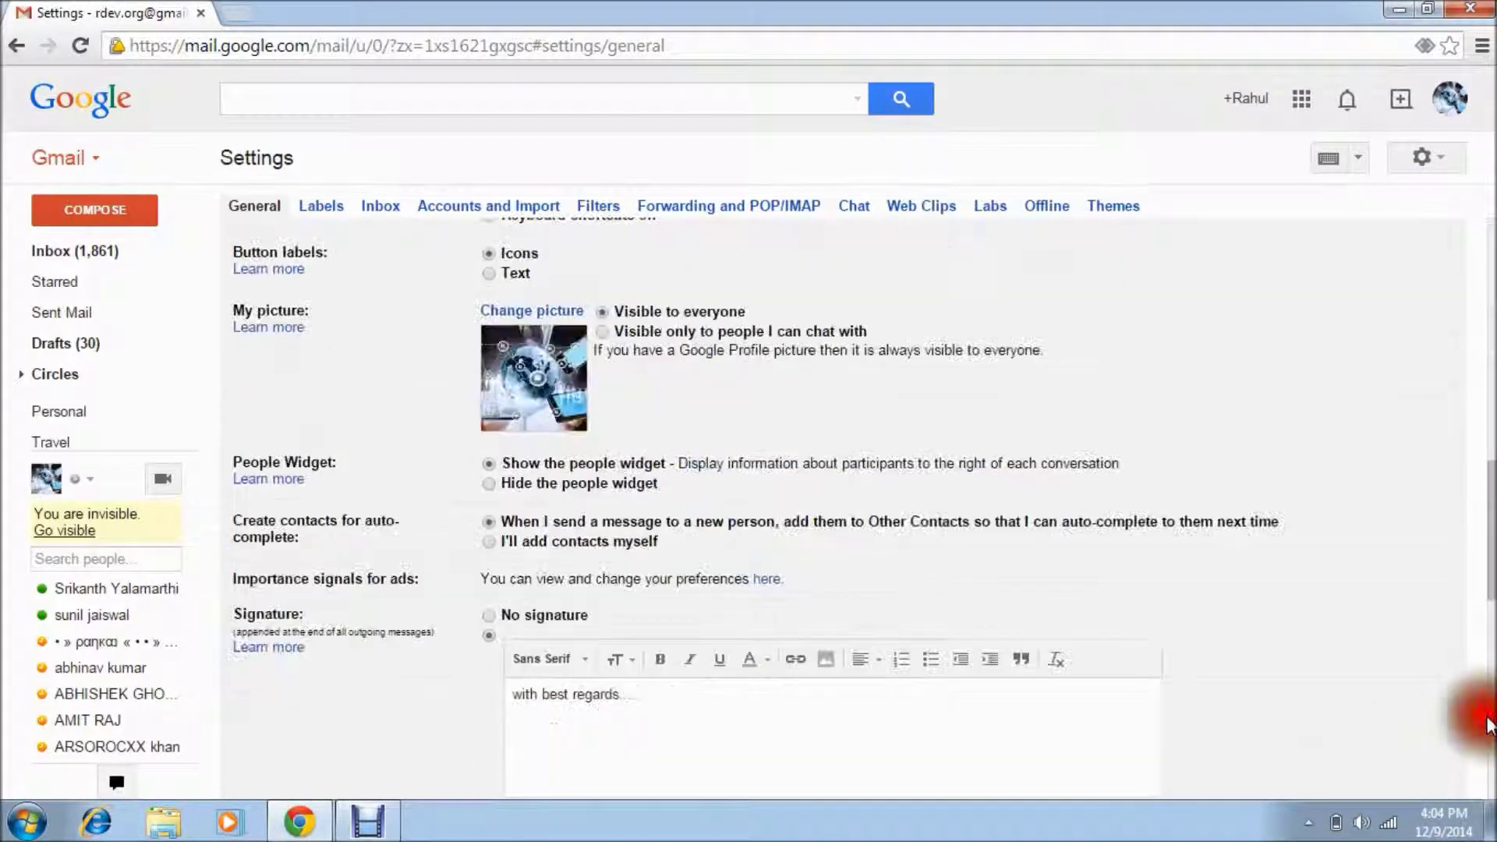
click(1488, 723)
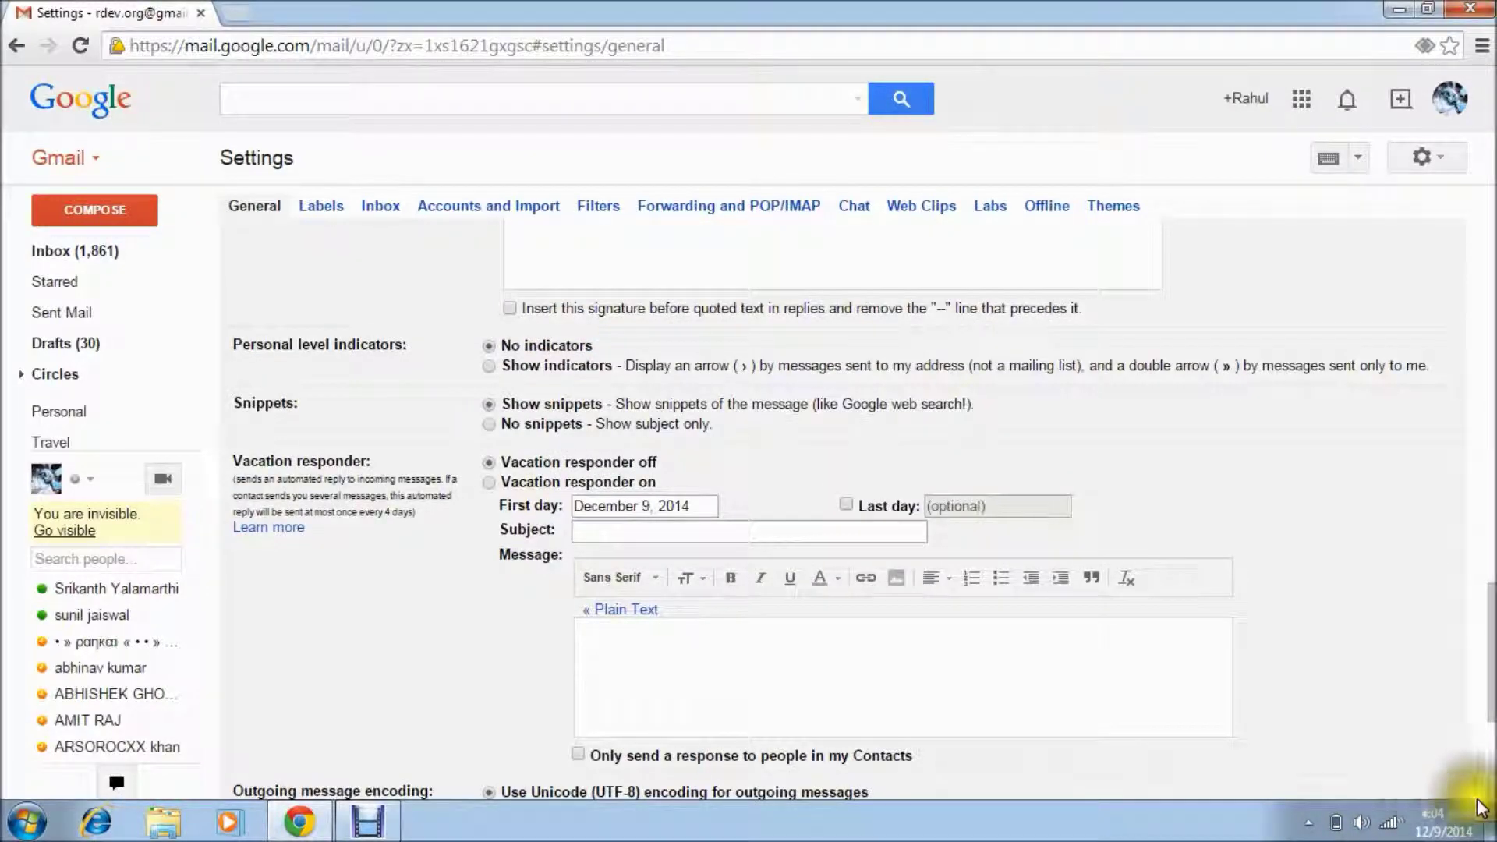
click(1488, 754)
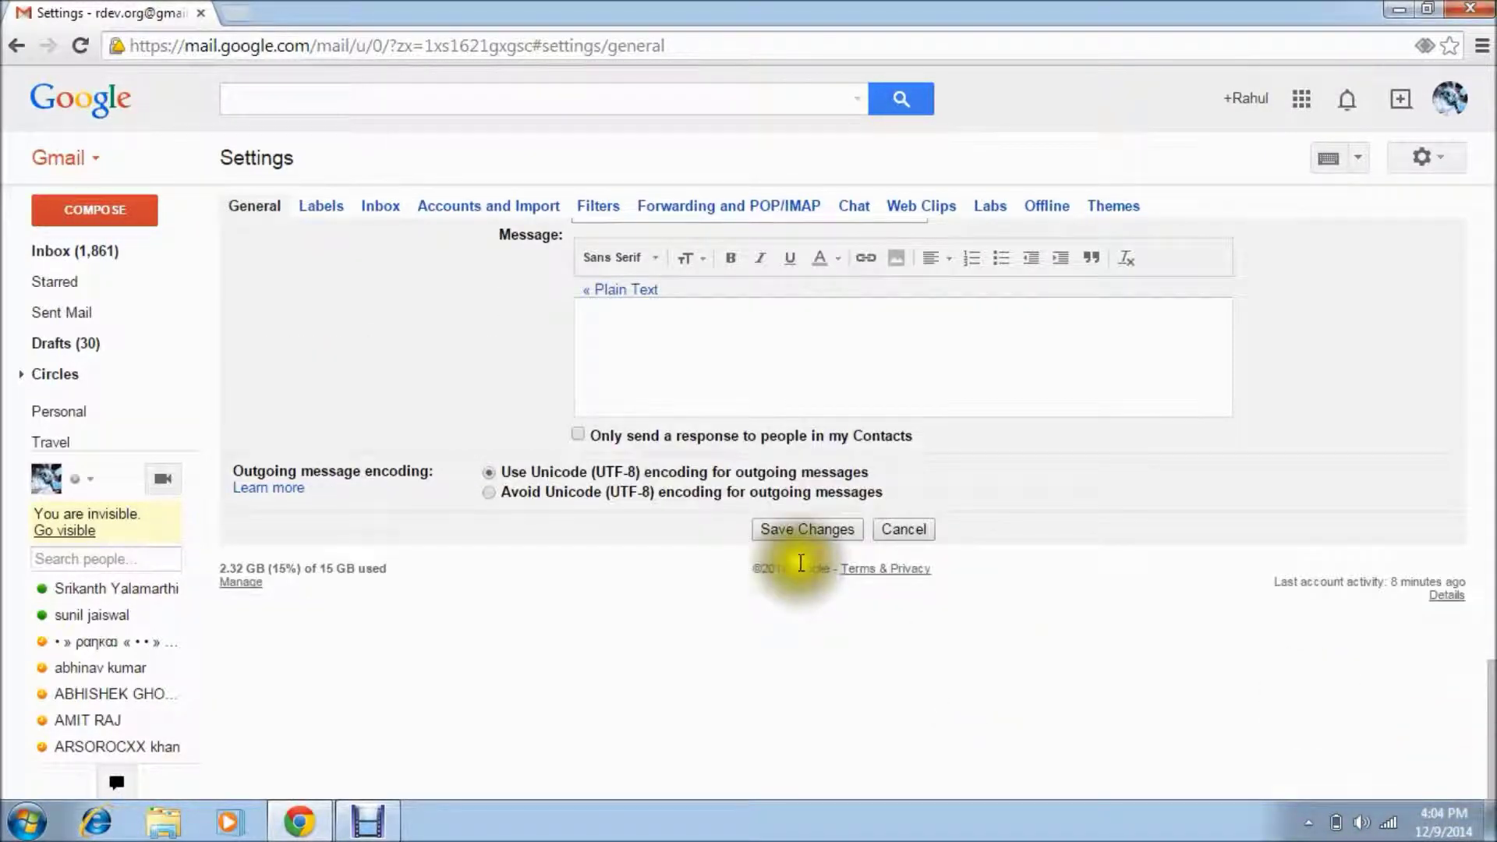
click(790, 531)
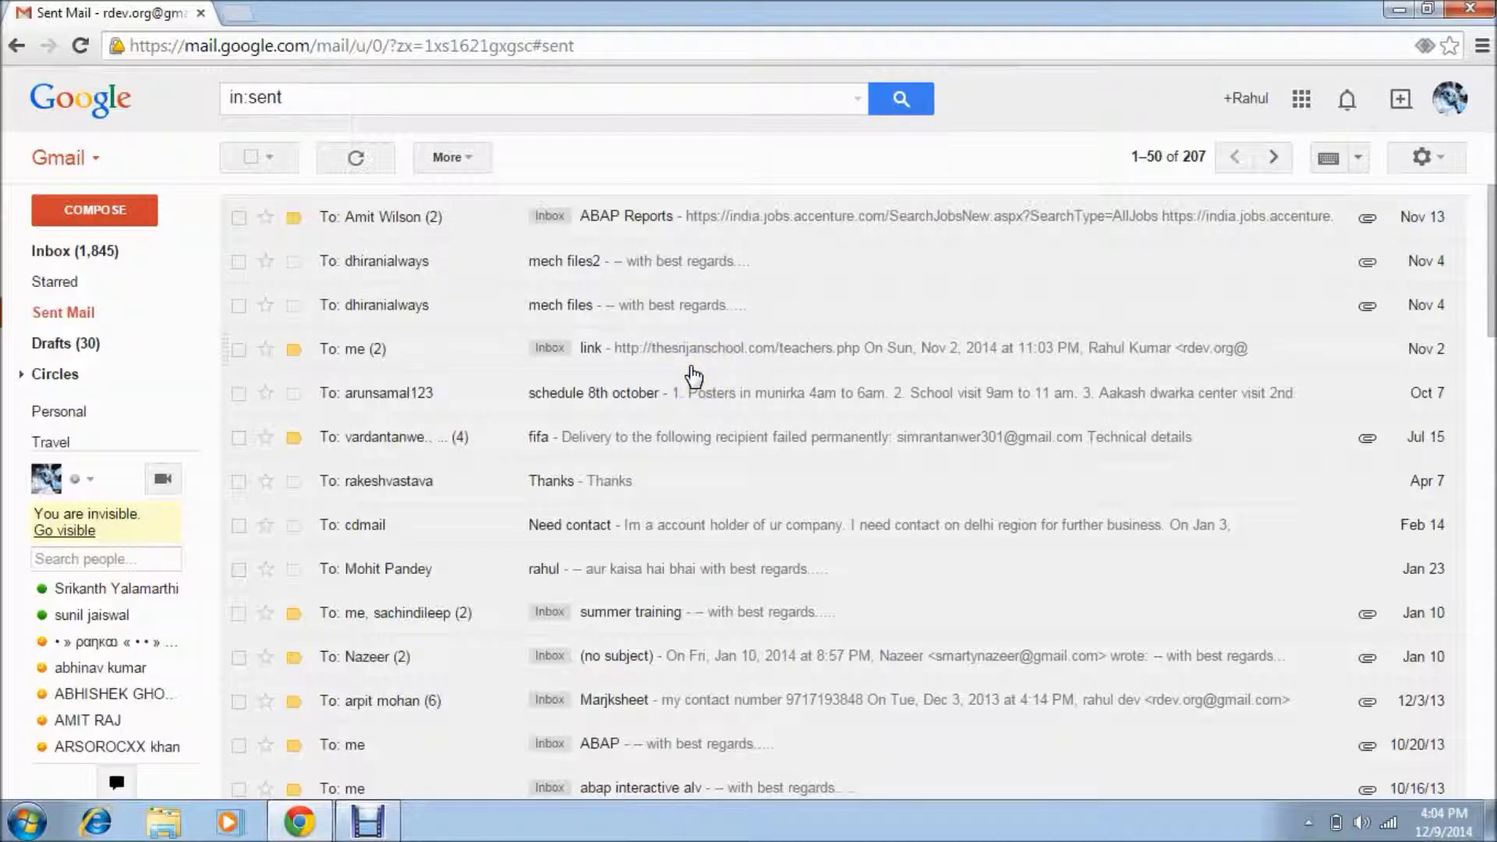
click(1421, 156)
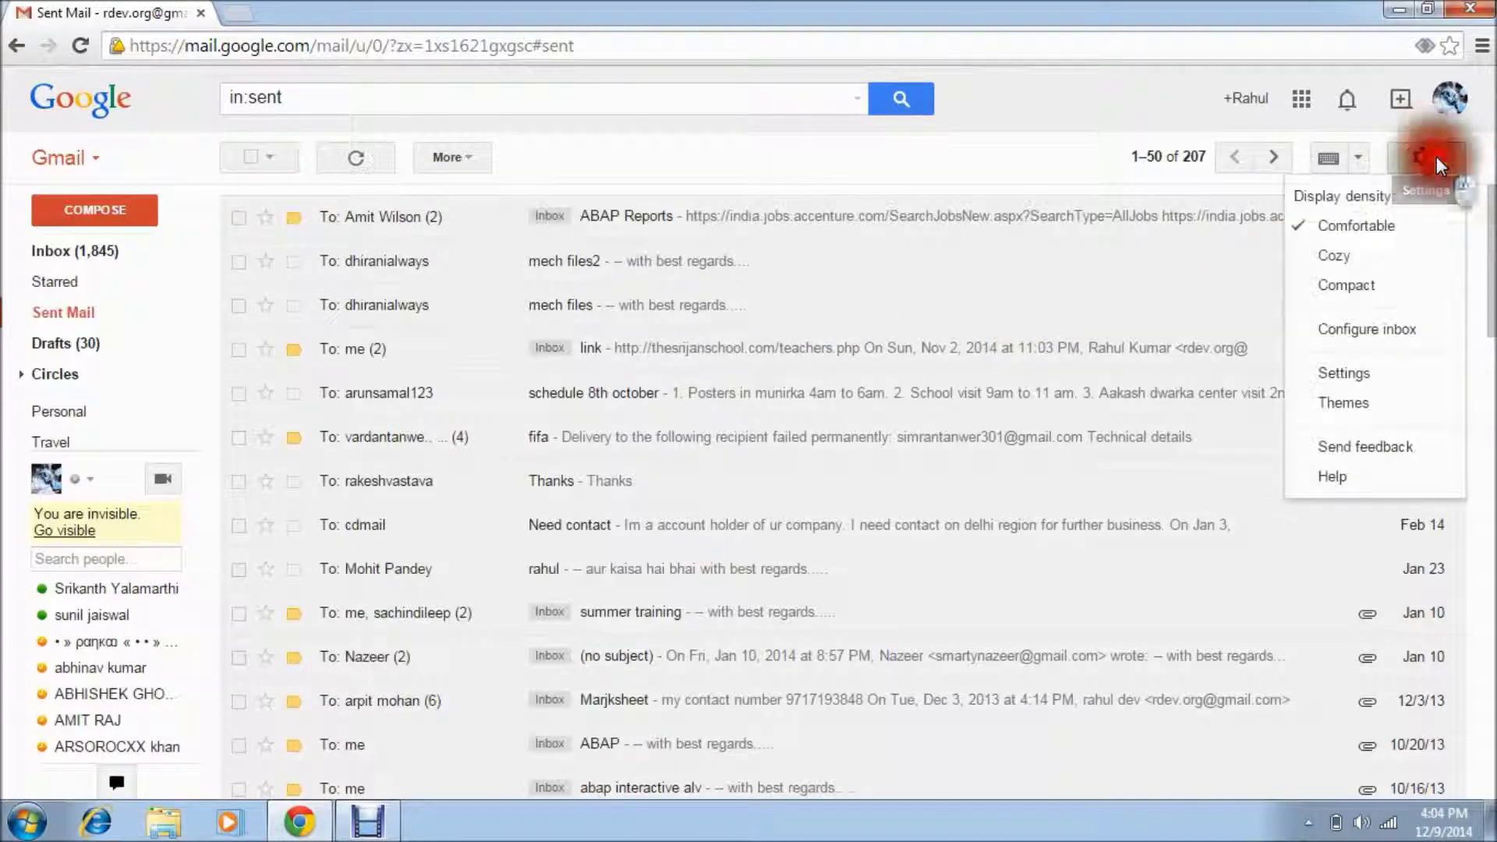
Open the General settings and scroll to Default text style, selecting its sample text and font list
click(1362, 363)
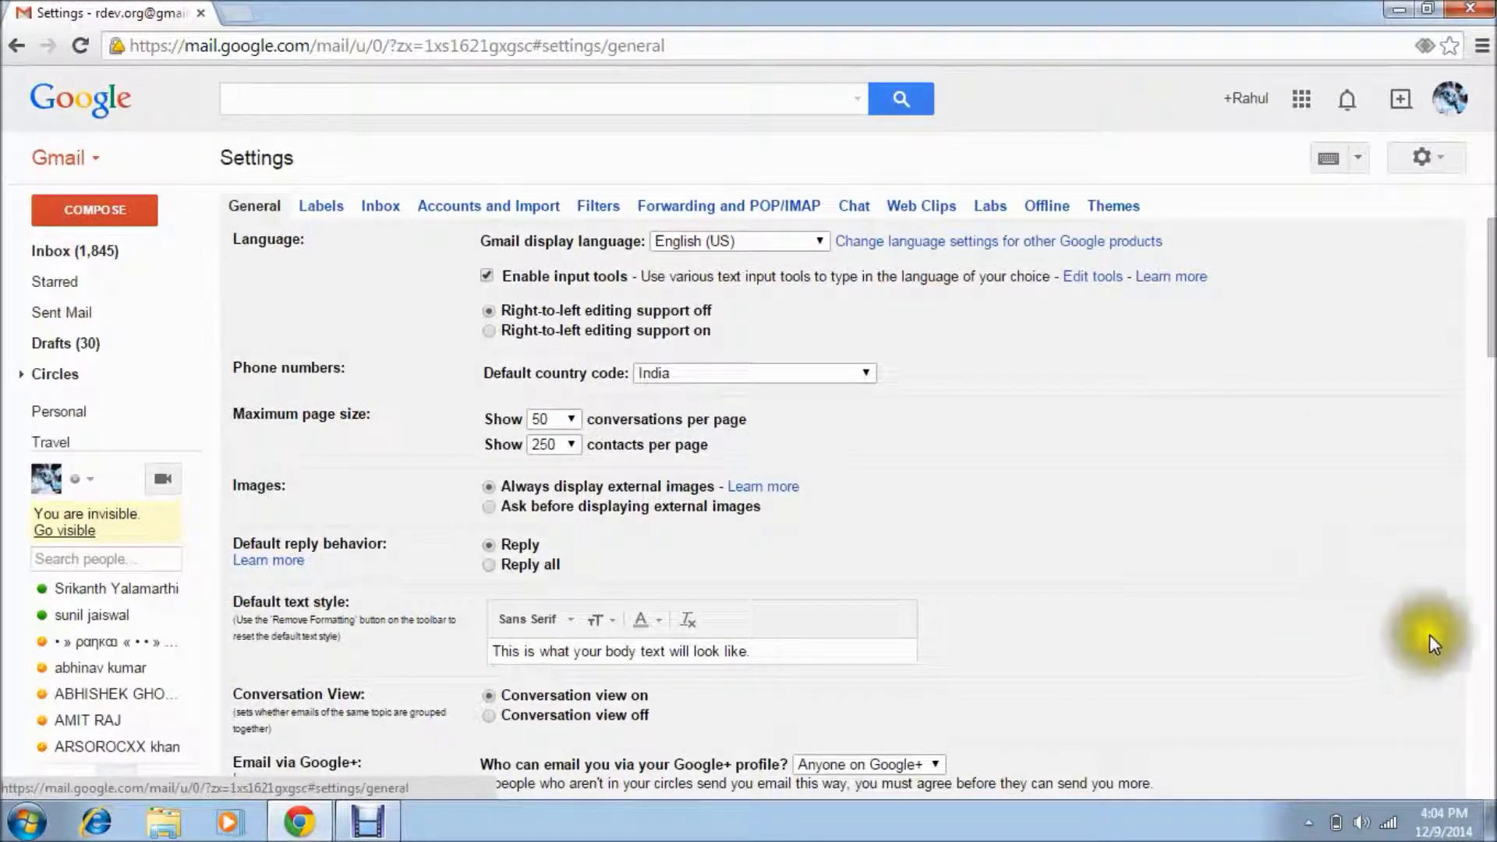
scroll(1466, 507, down, 10)
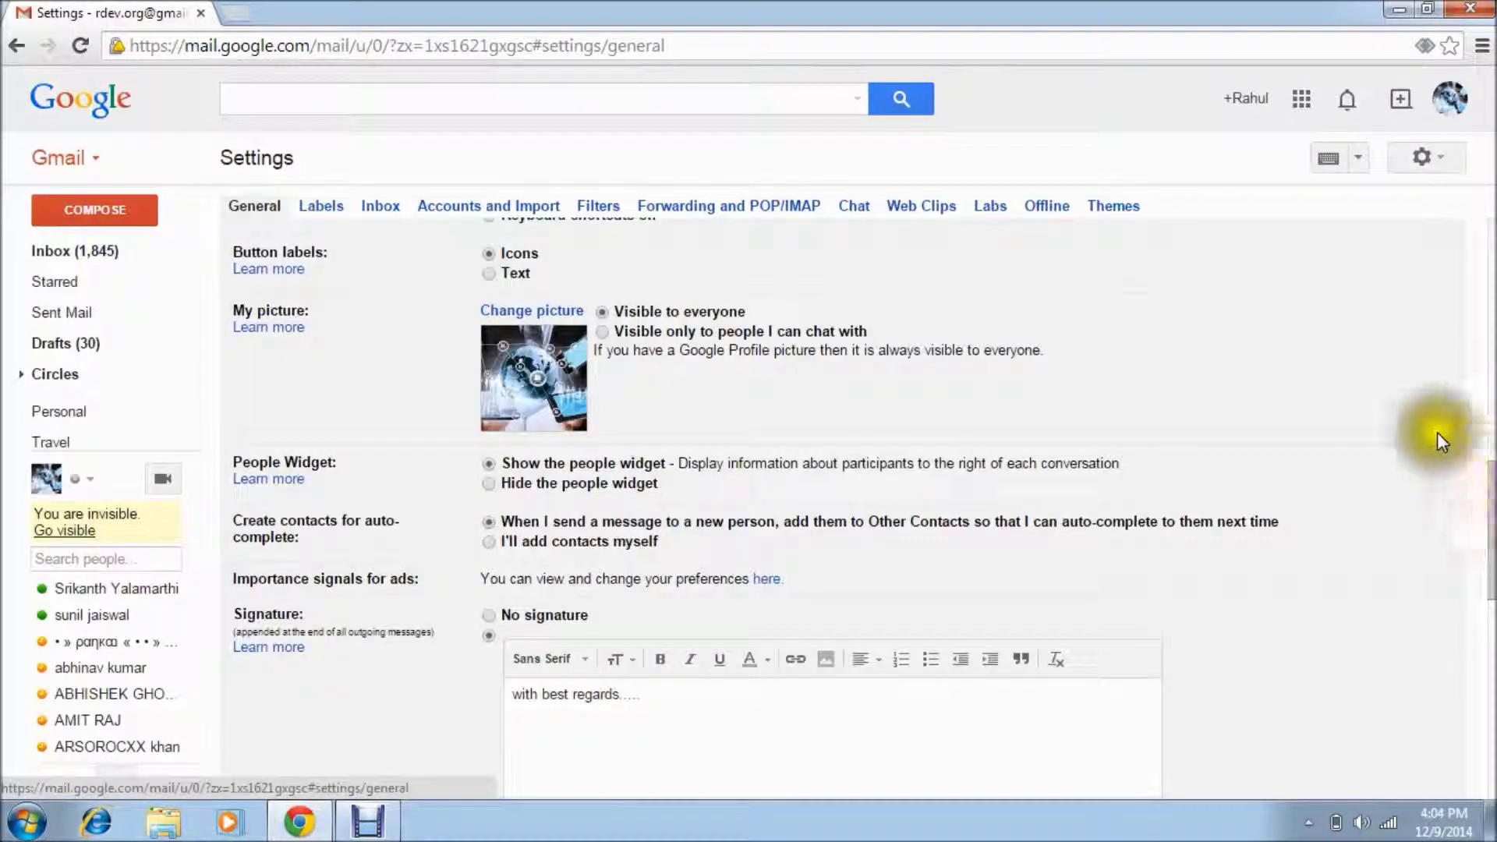
click(1489, 382)
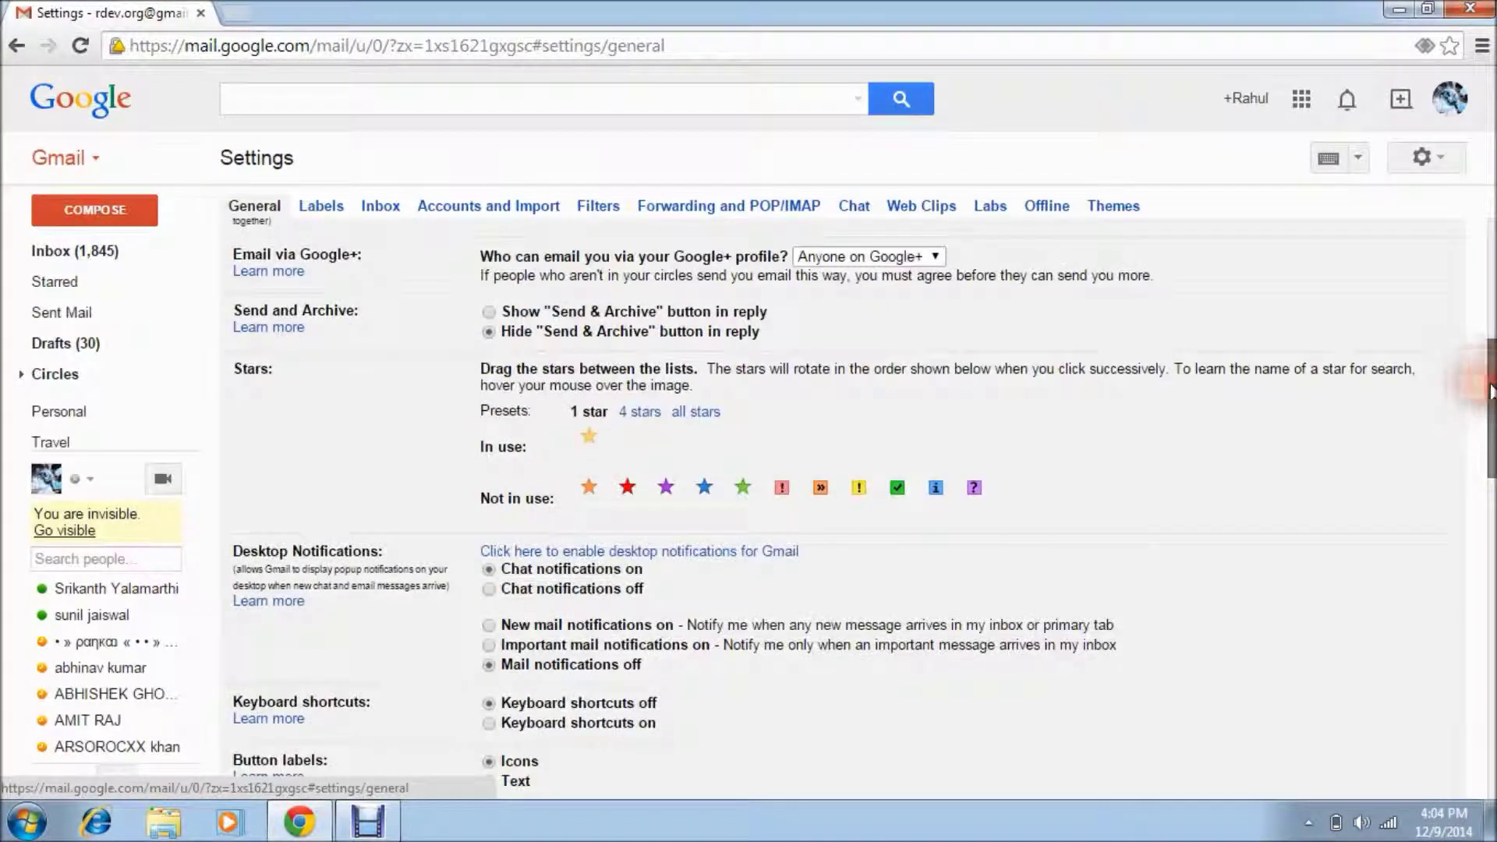
click(1490, 312)
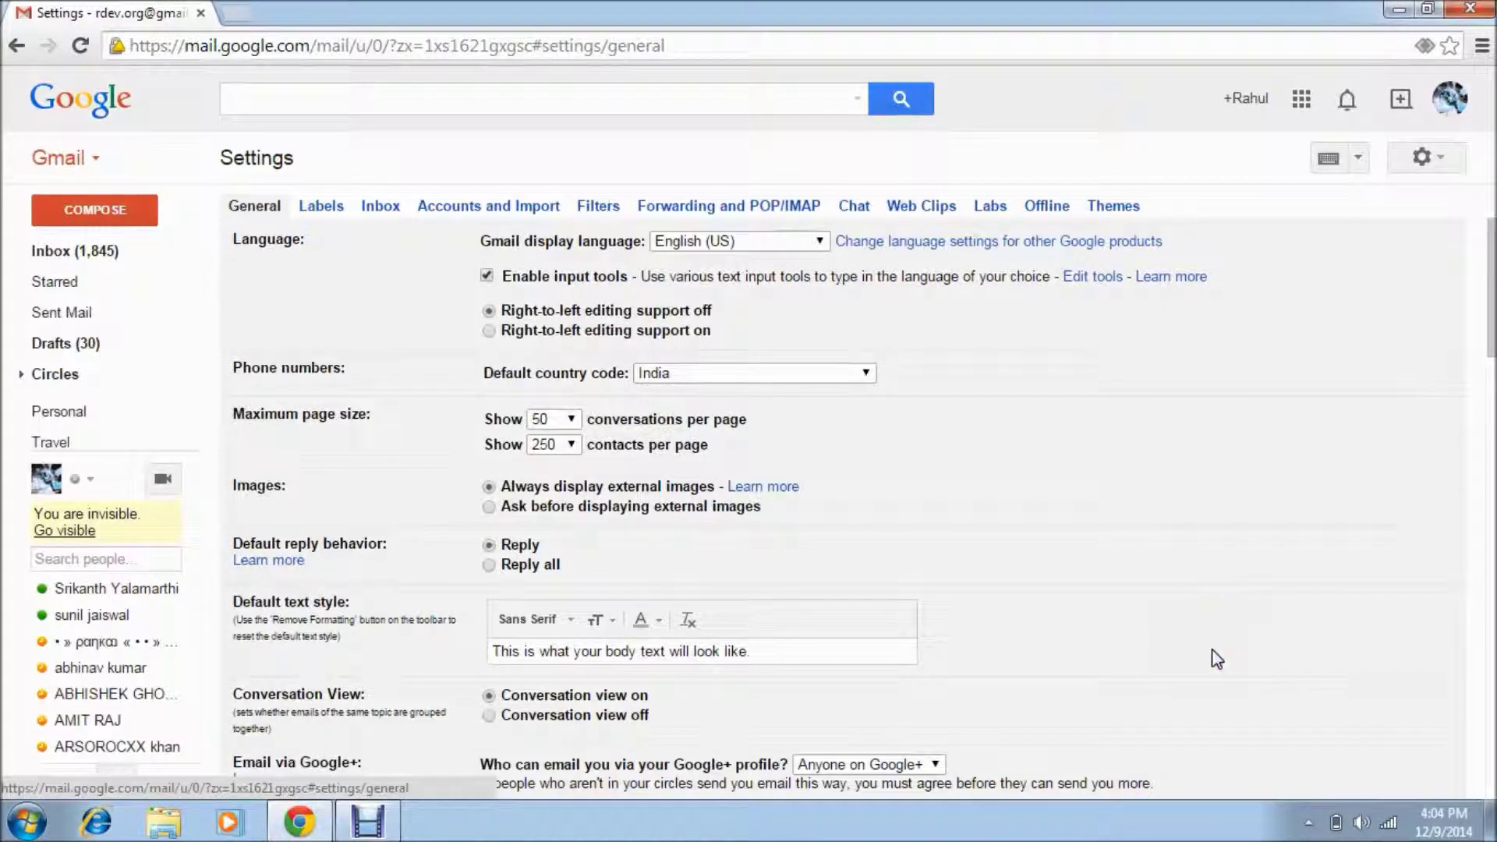
click(759, 657)
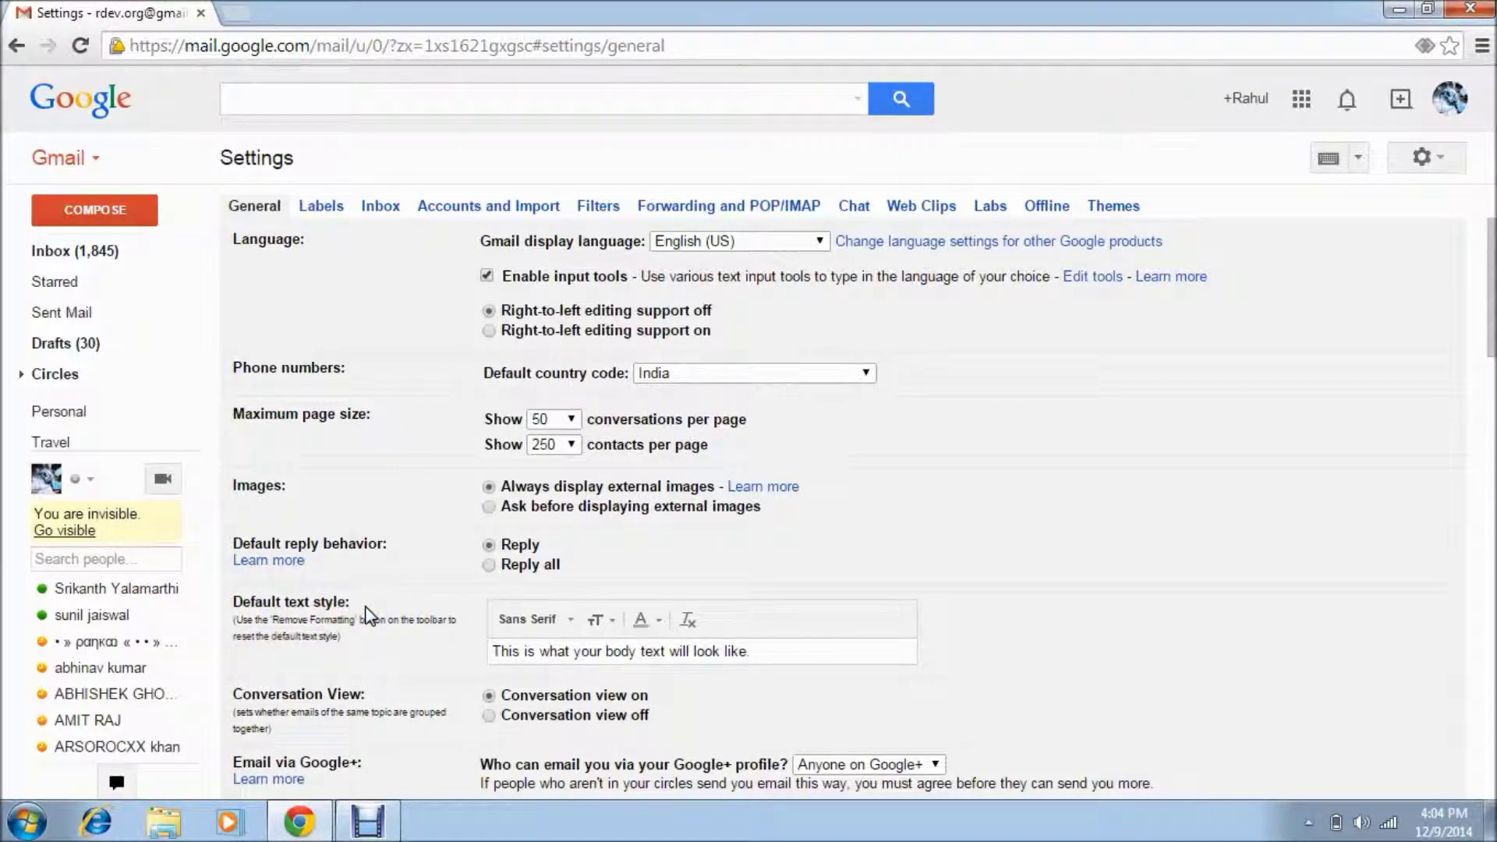
click(564, 619)
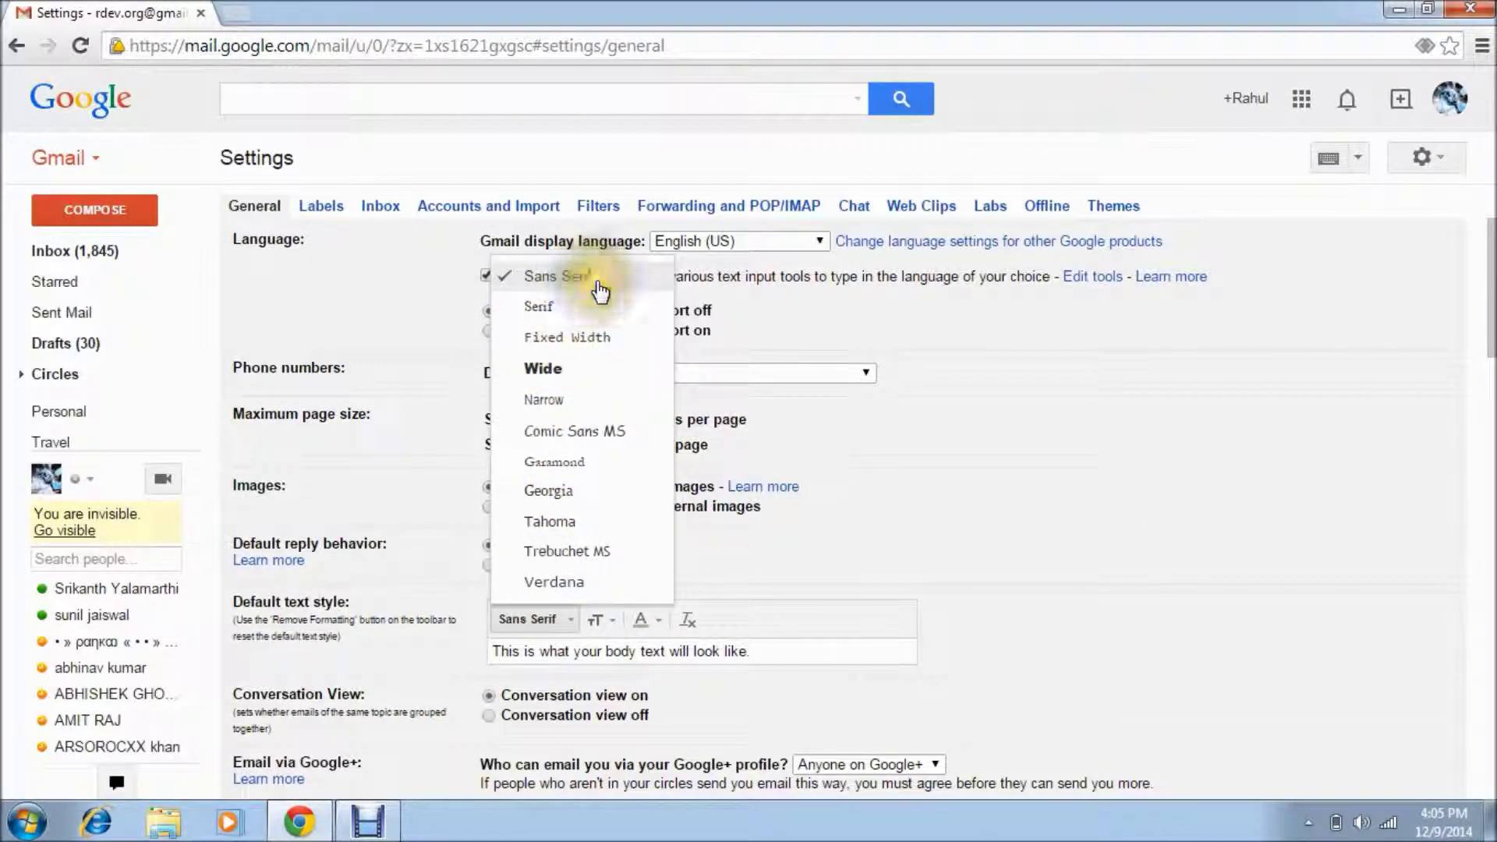
Try Georgia, Large size and yellow-orange in Default text style, then remove the formatting
click(552, 493)
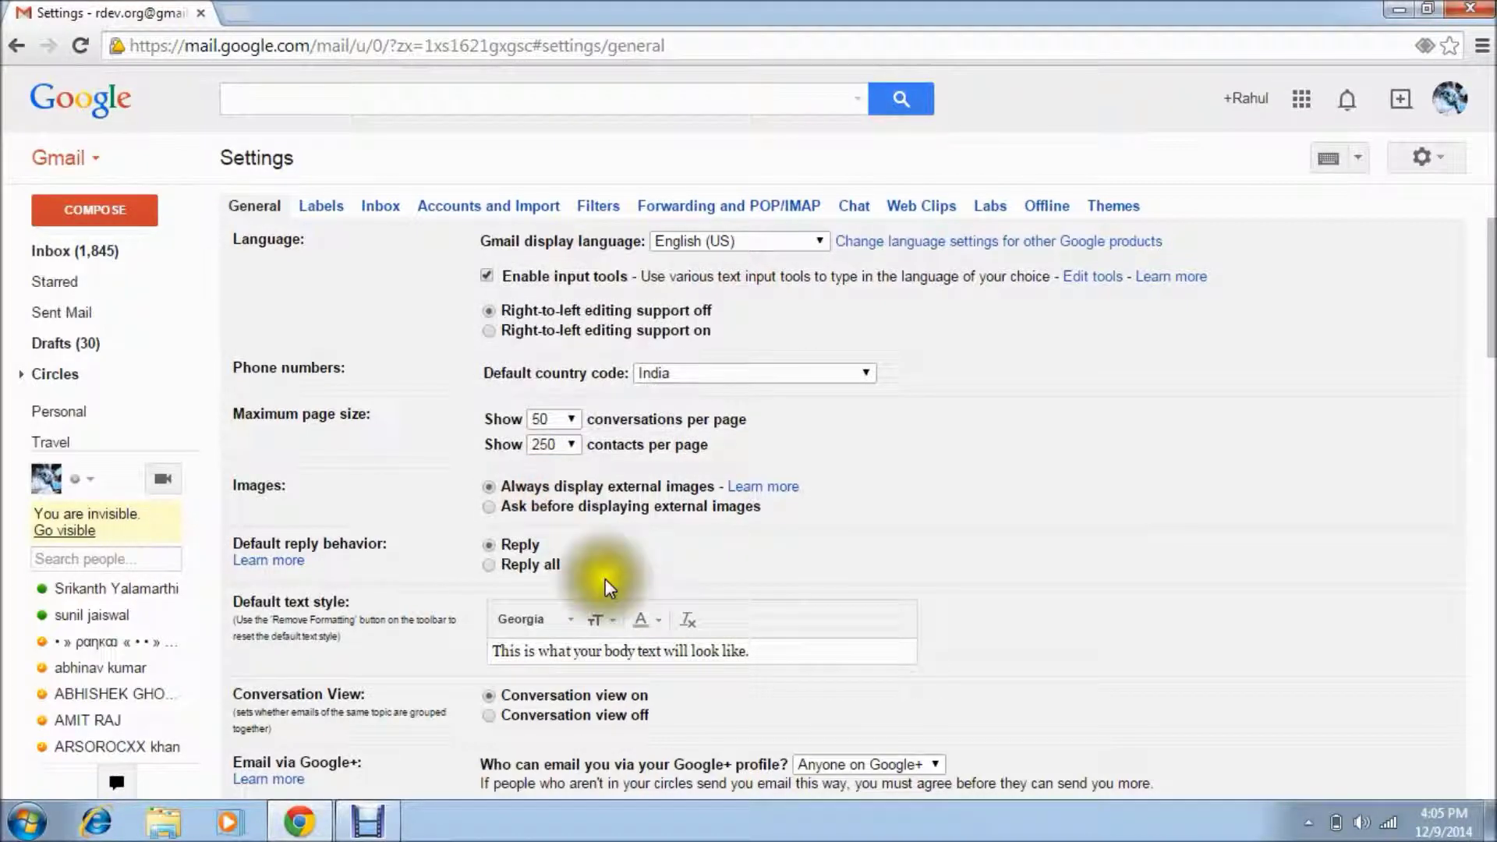
click(611, 624)
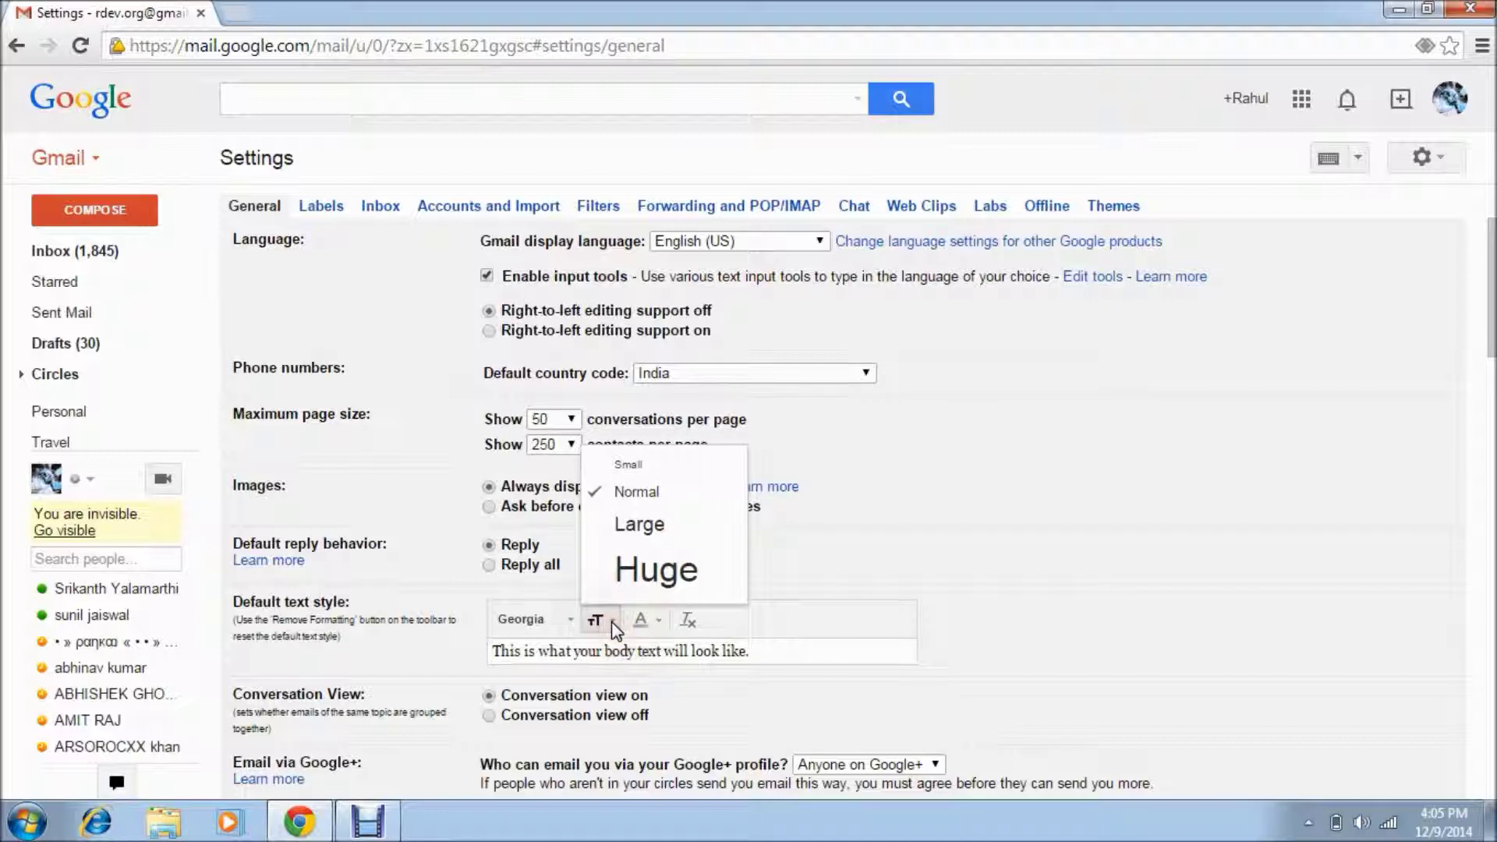
click(635, 524)
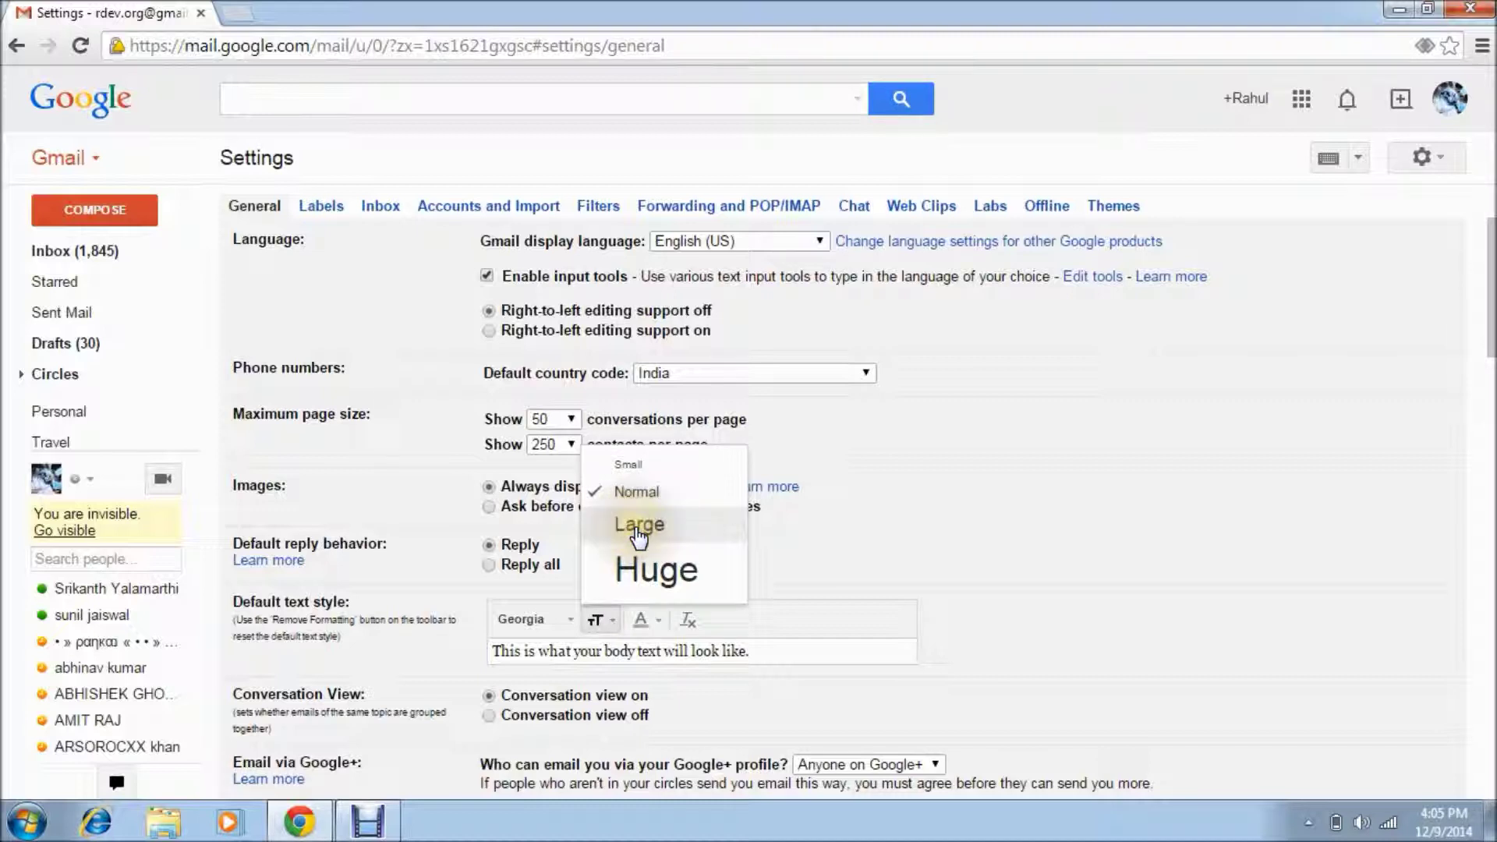
click(637, 527)
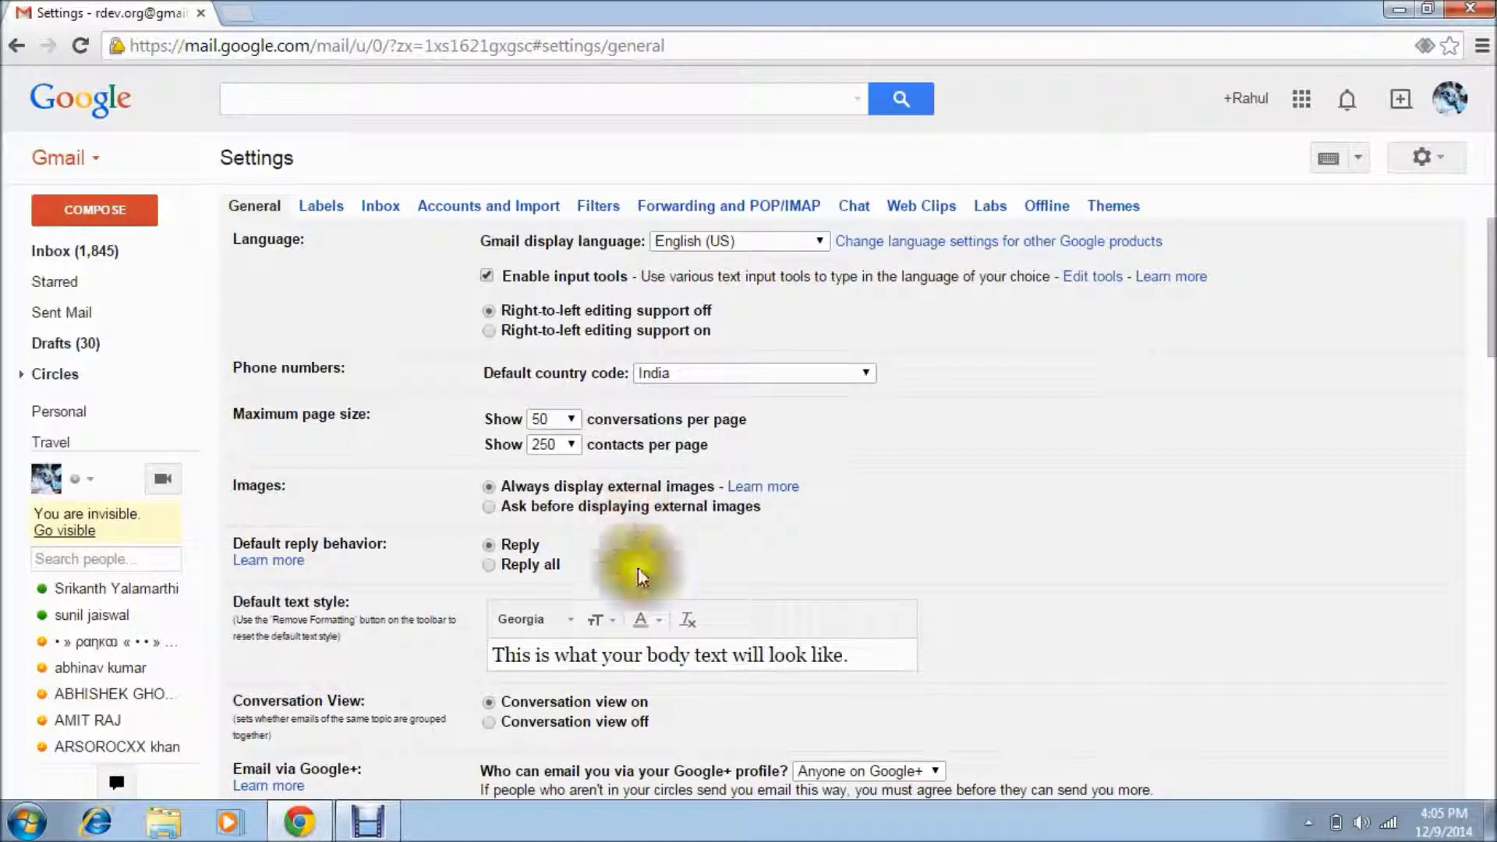
click(658, 620)
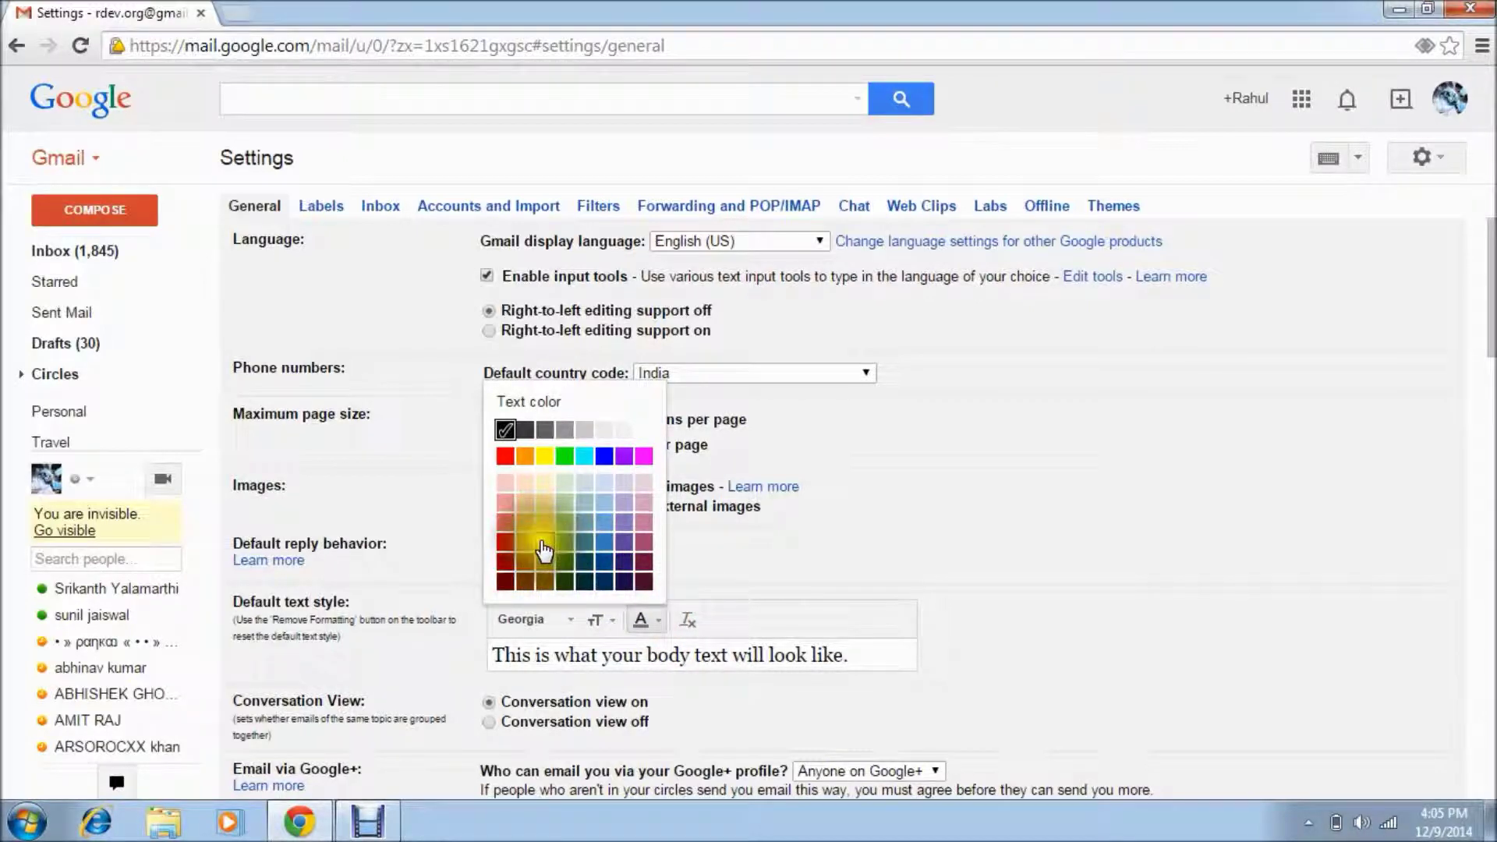
click(526, 456)
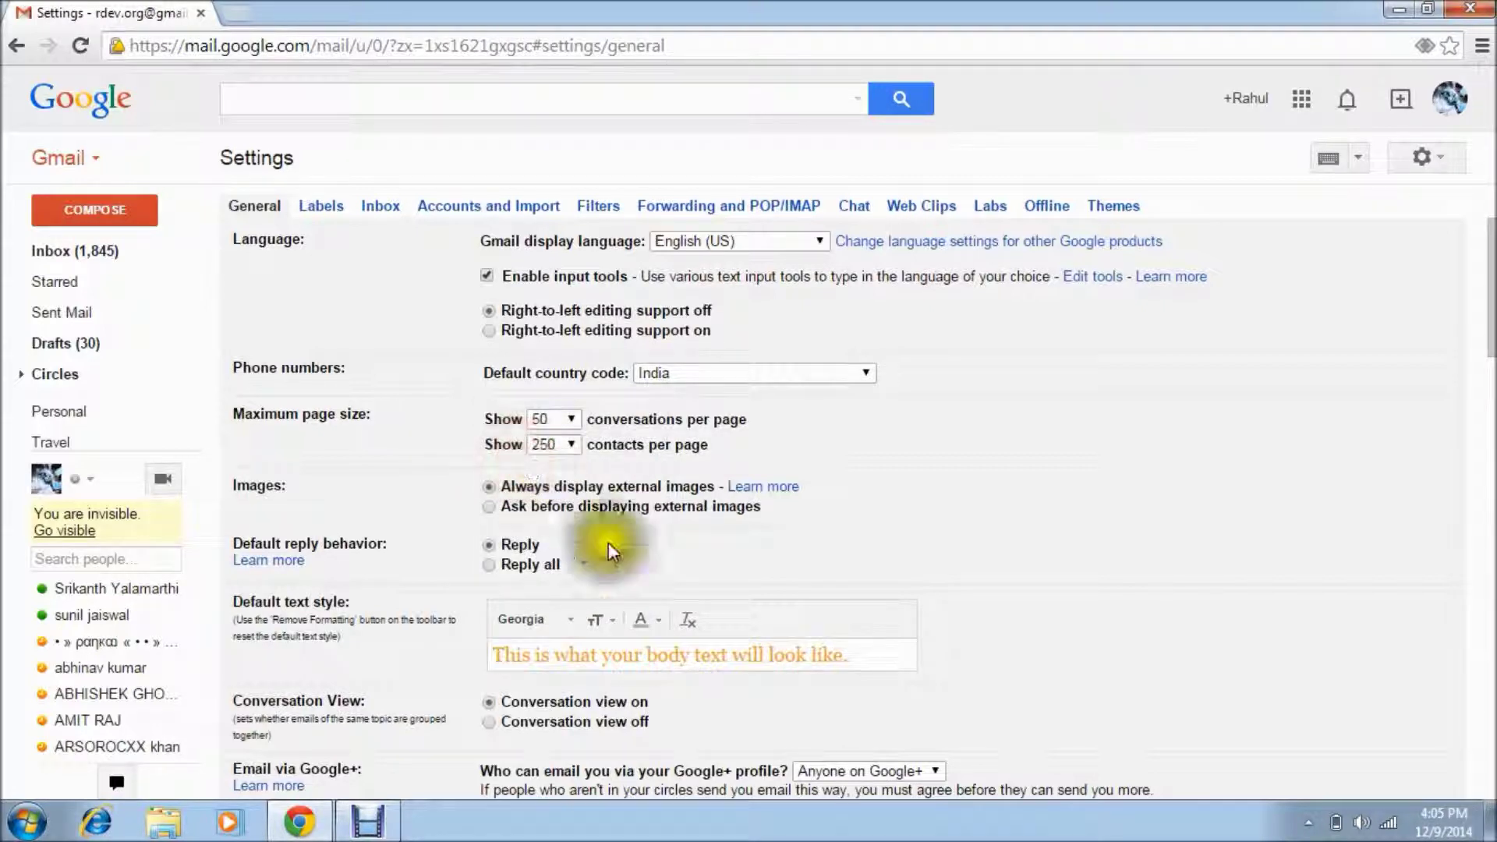
click(686, 620)
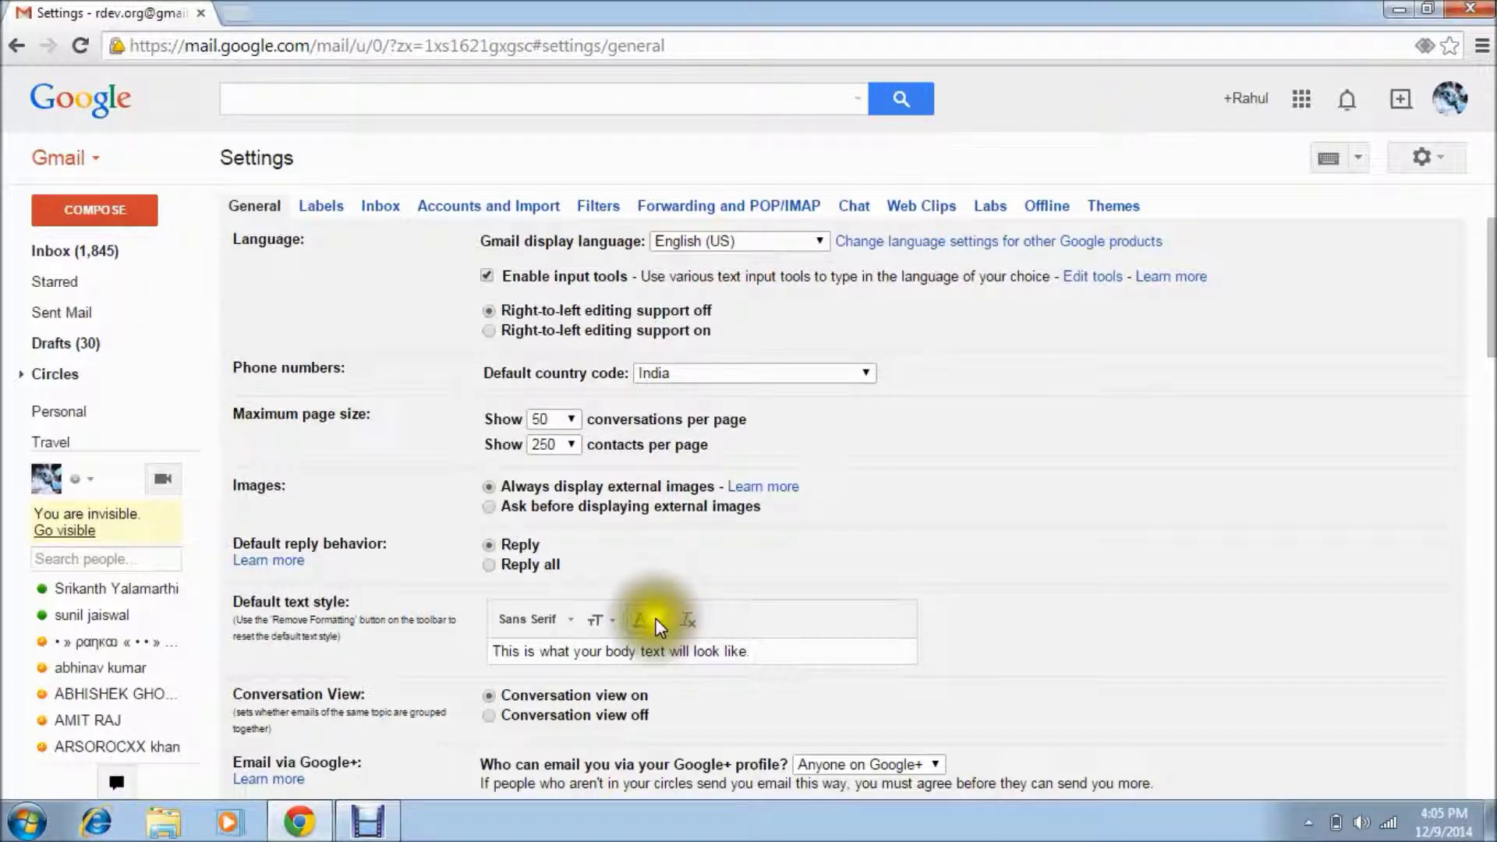
Set the default text colour to orange and save the settings
click(653, 619)
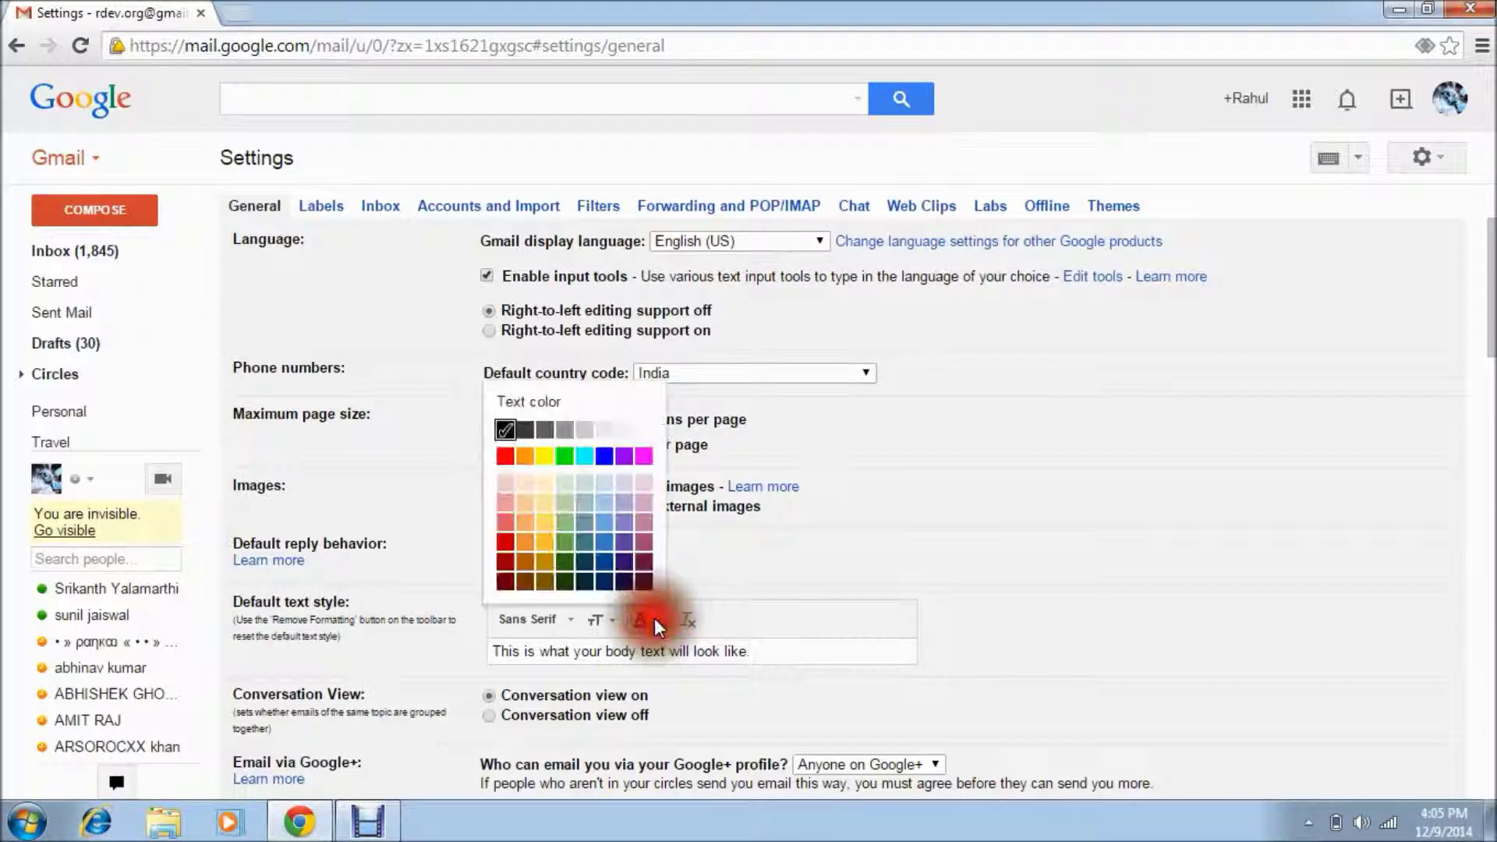
click(526, 456)
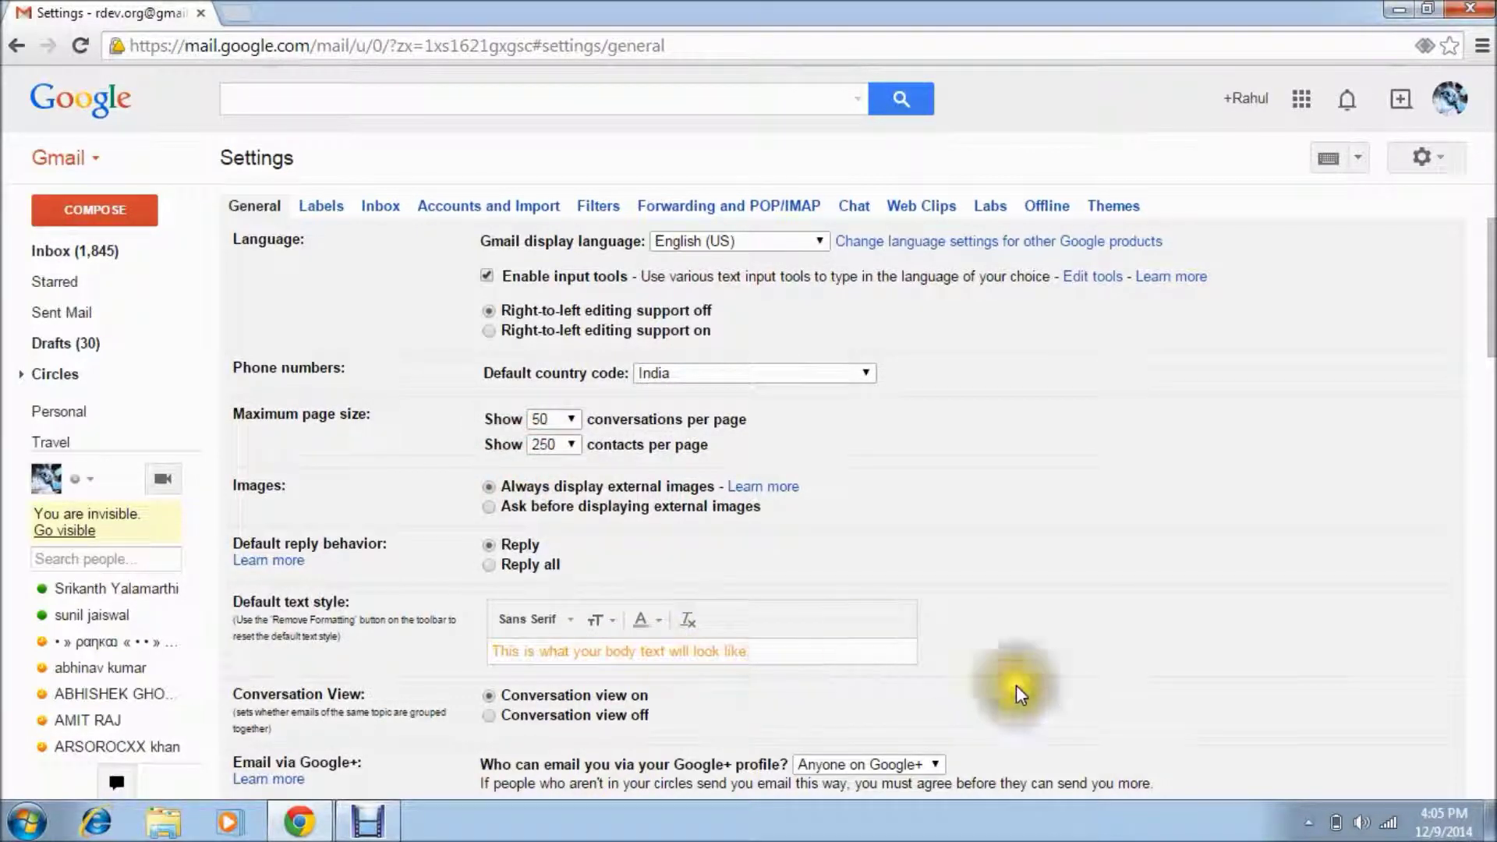
click(1491, 706)
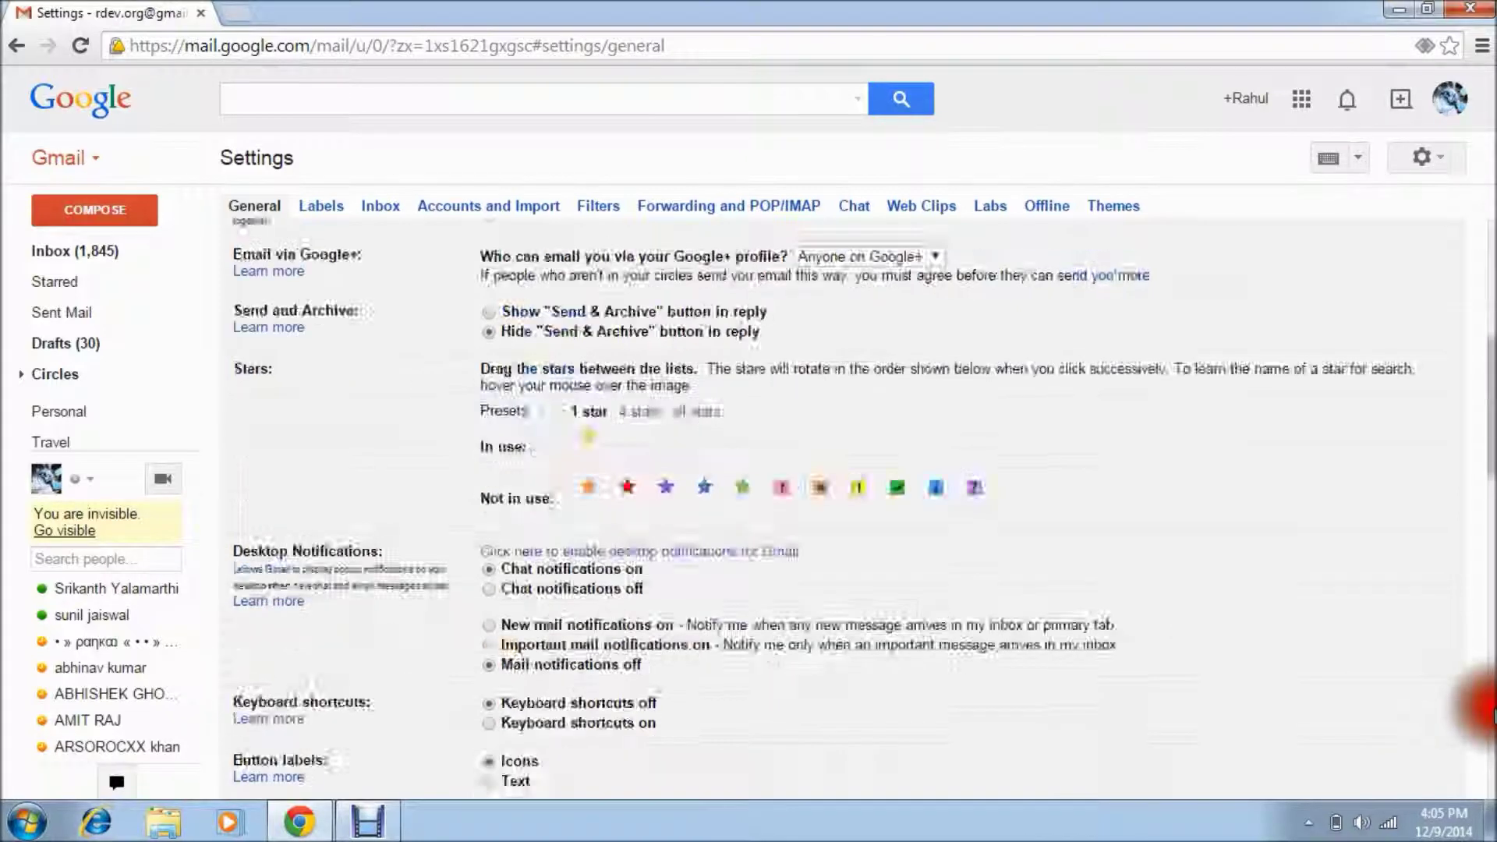
click(1491, 705)
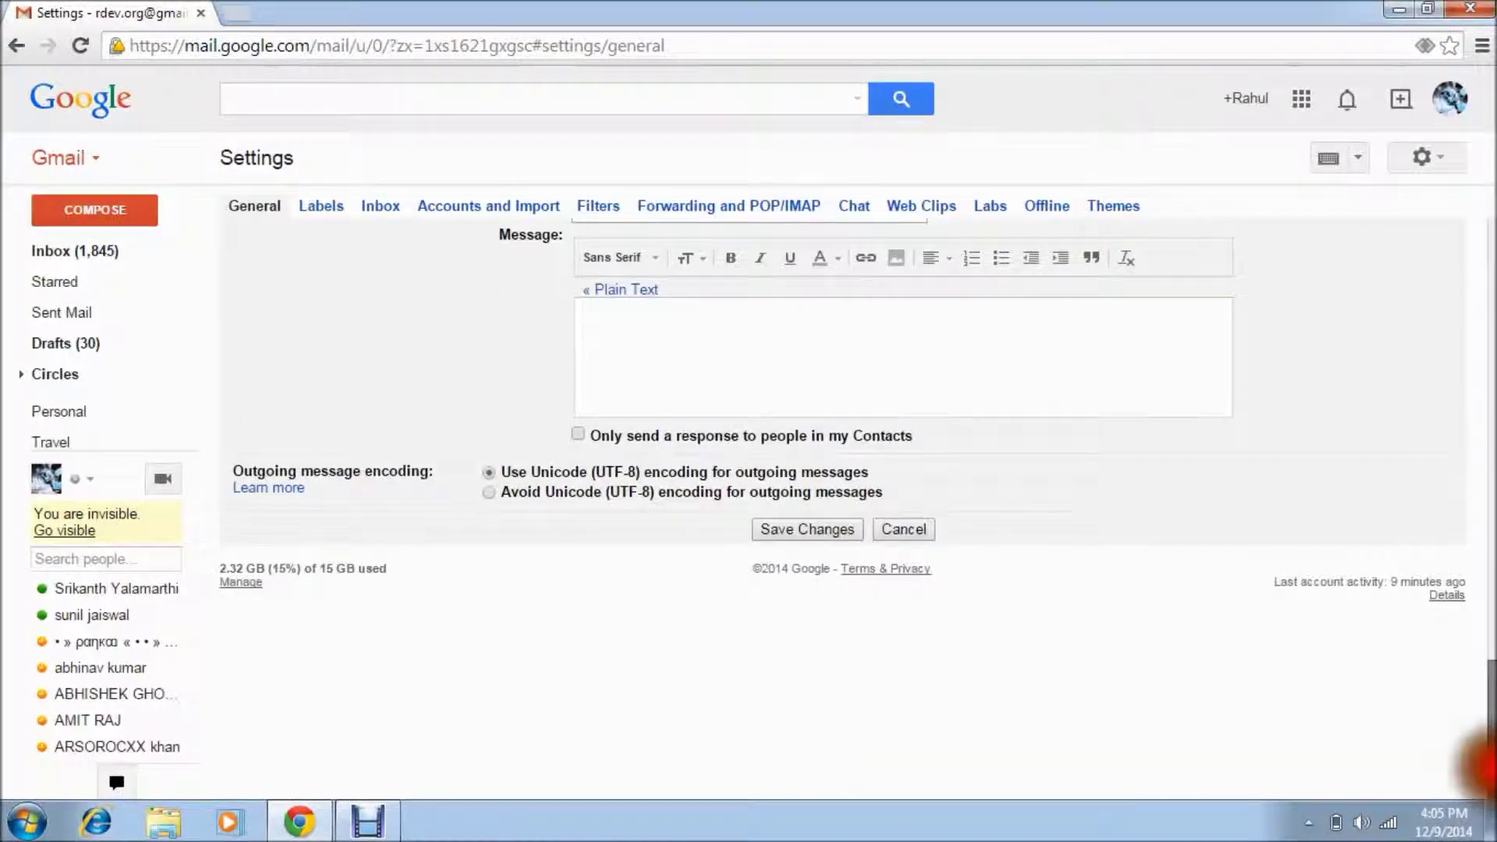
click(816, 532)
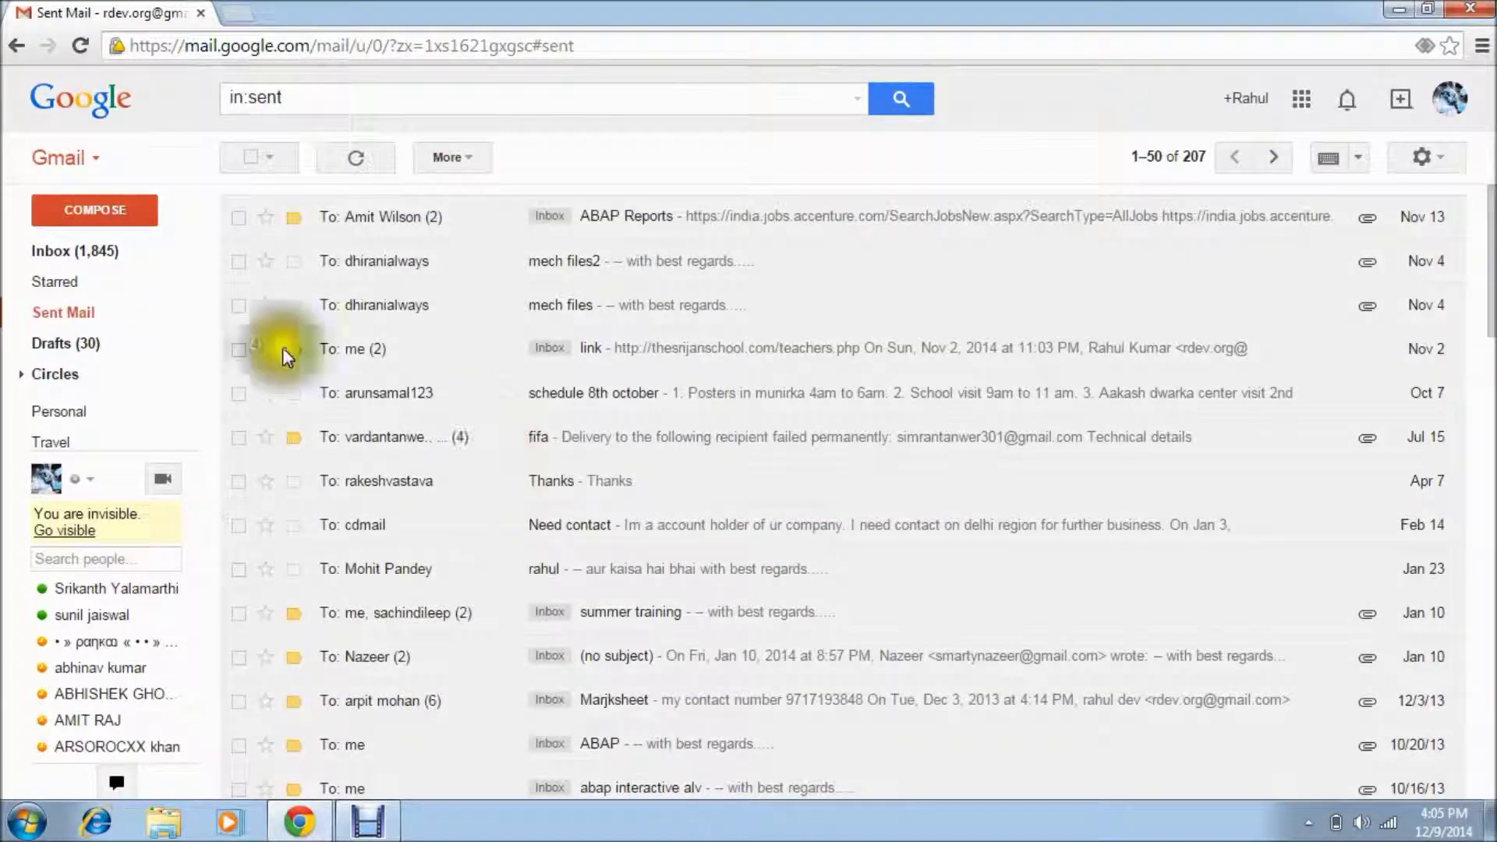
click(85, 230)
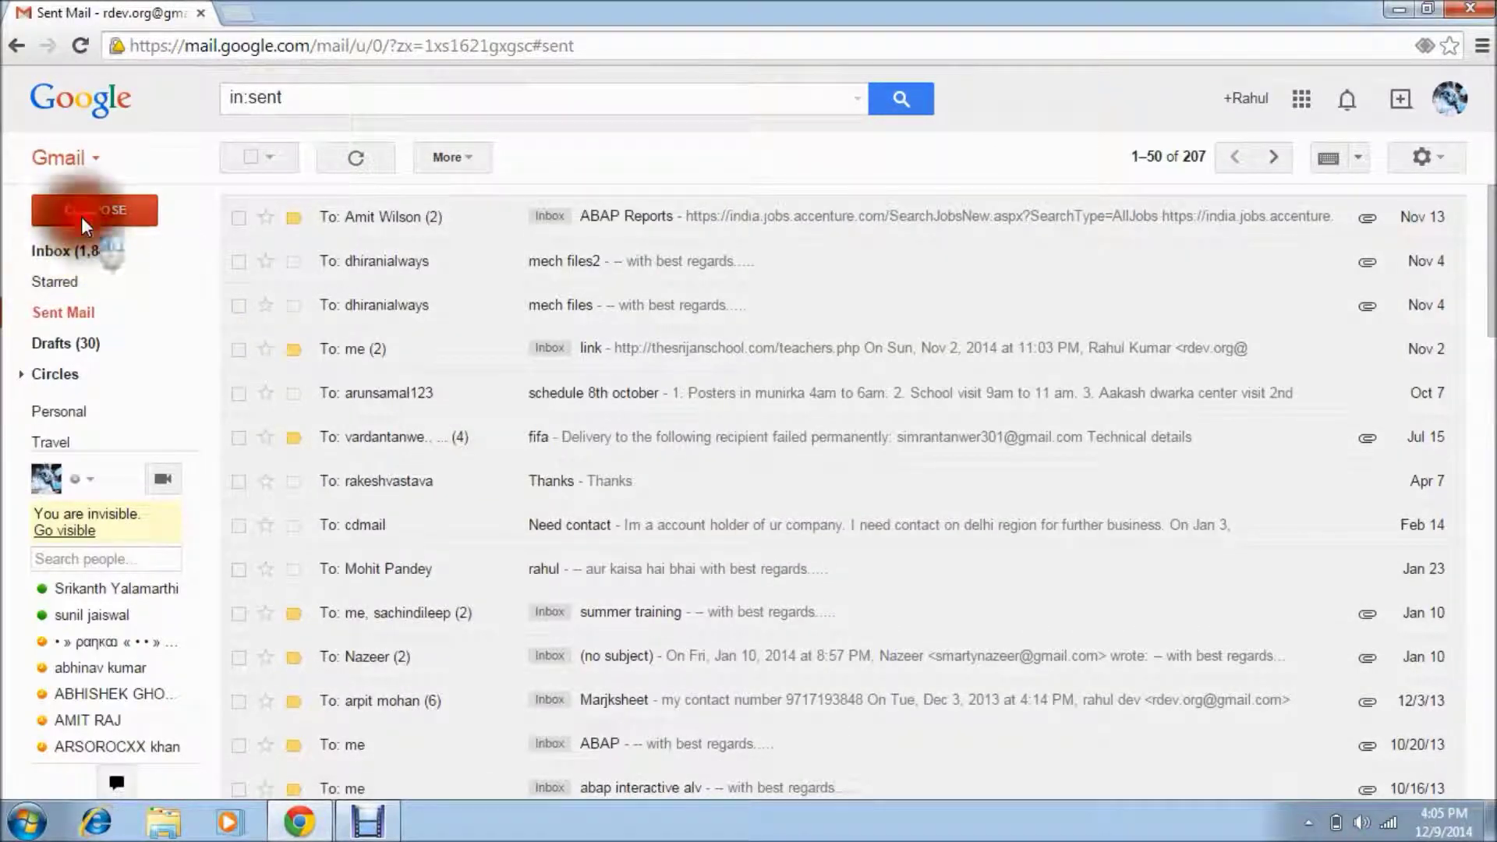
Compose a new message typing 'HI' and 'Iam' in the body, then close it as a draft
click(81, 217)
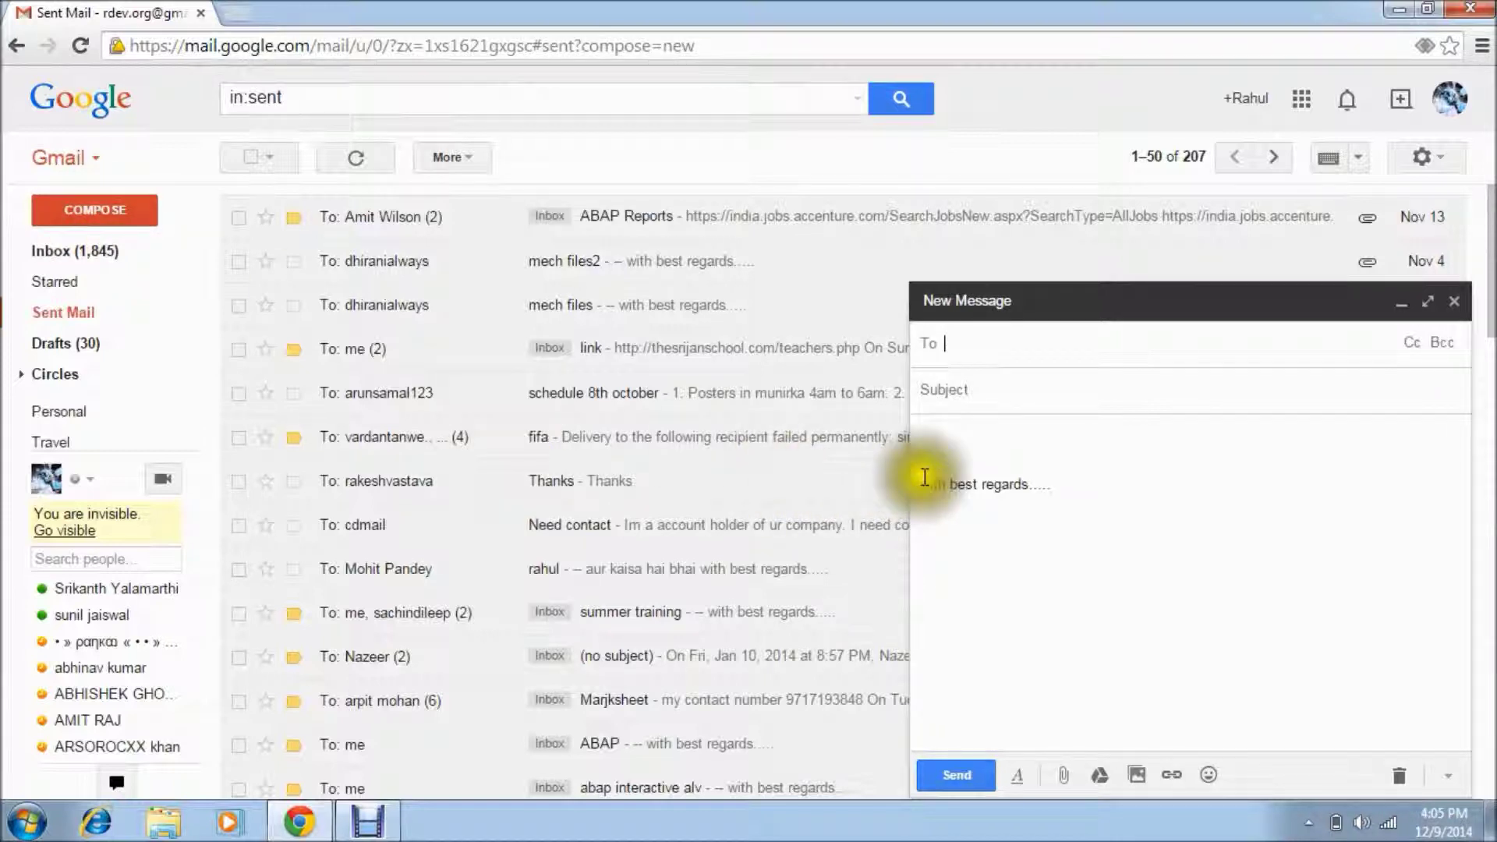
click(944, 450)
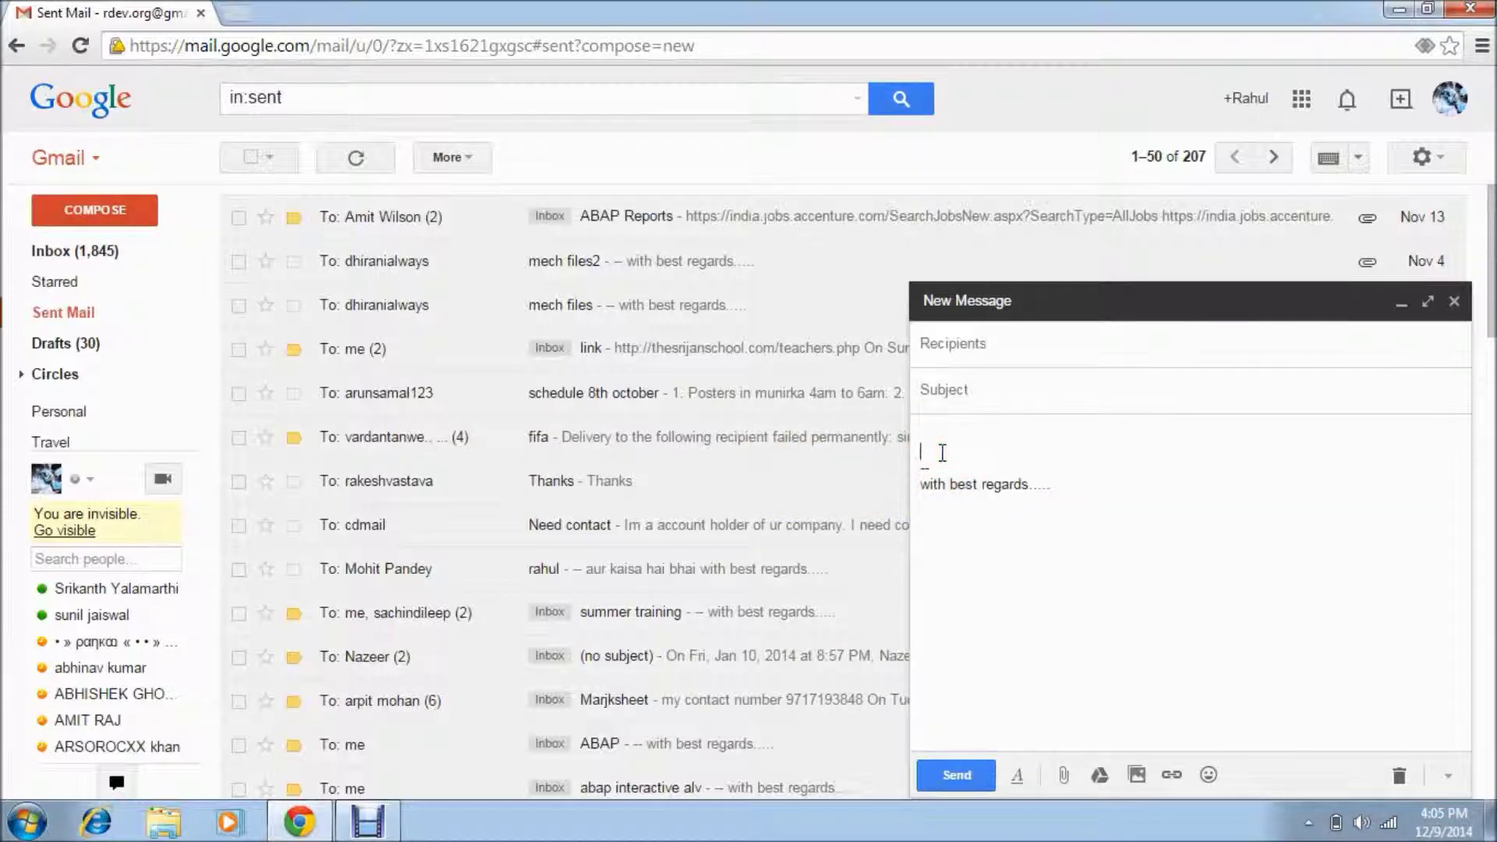
text(HI)
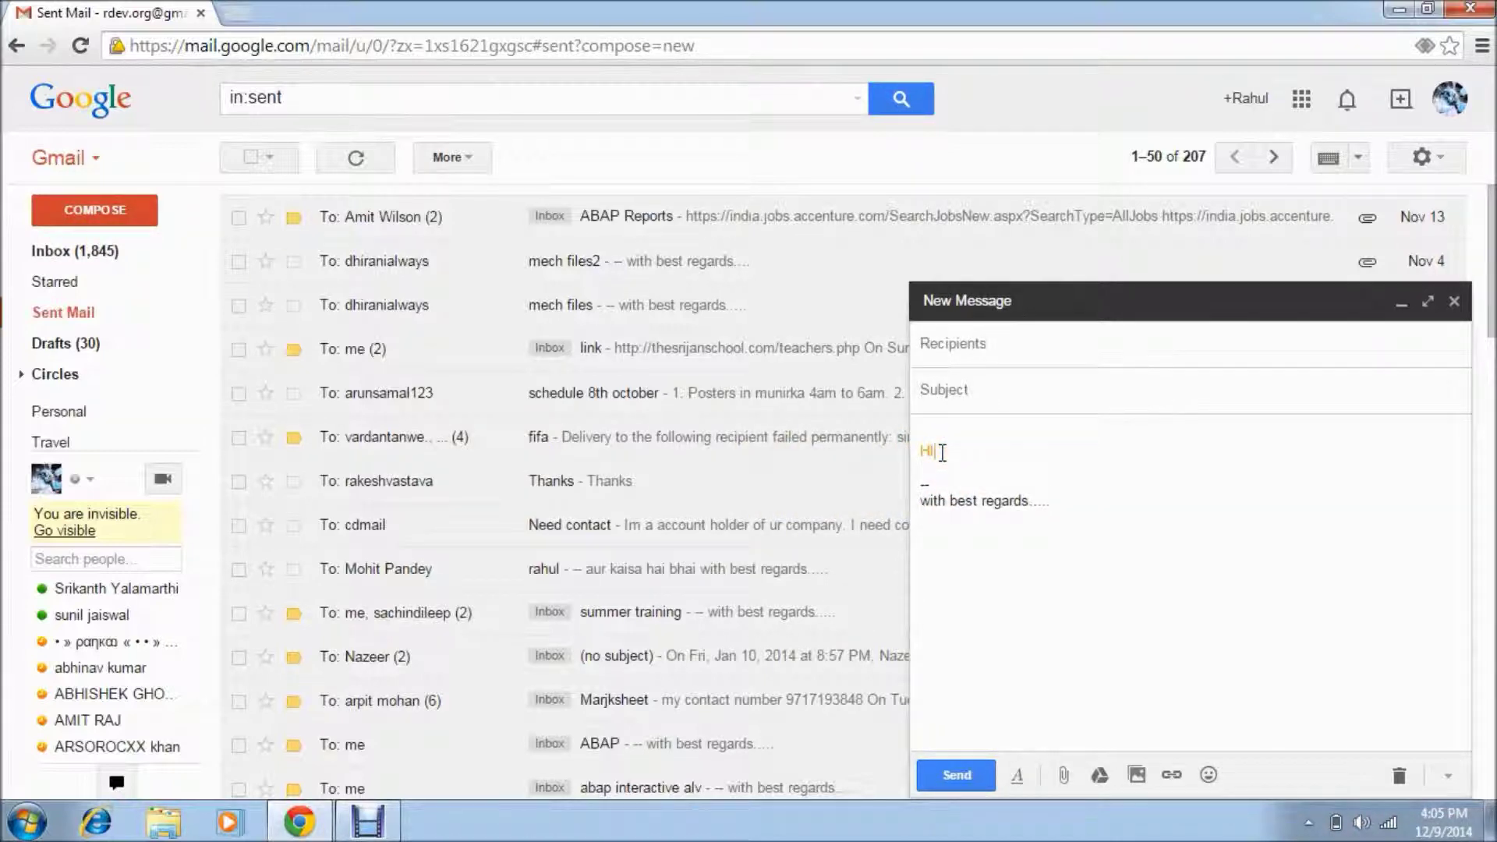
click(942, 451)
text(Iam Rahul)
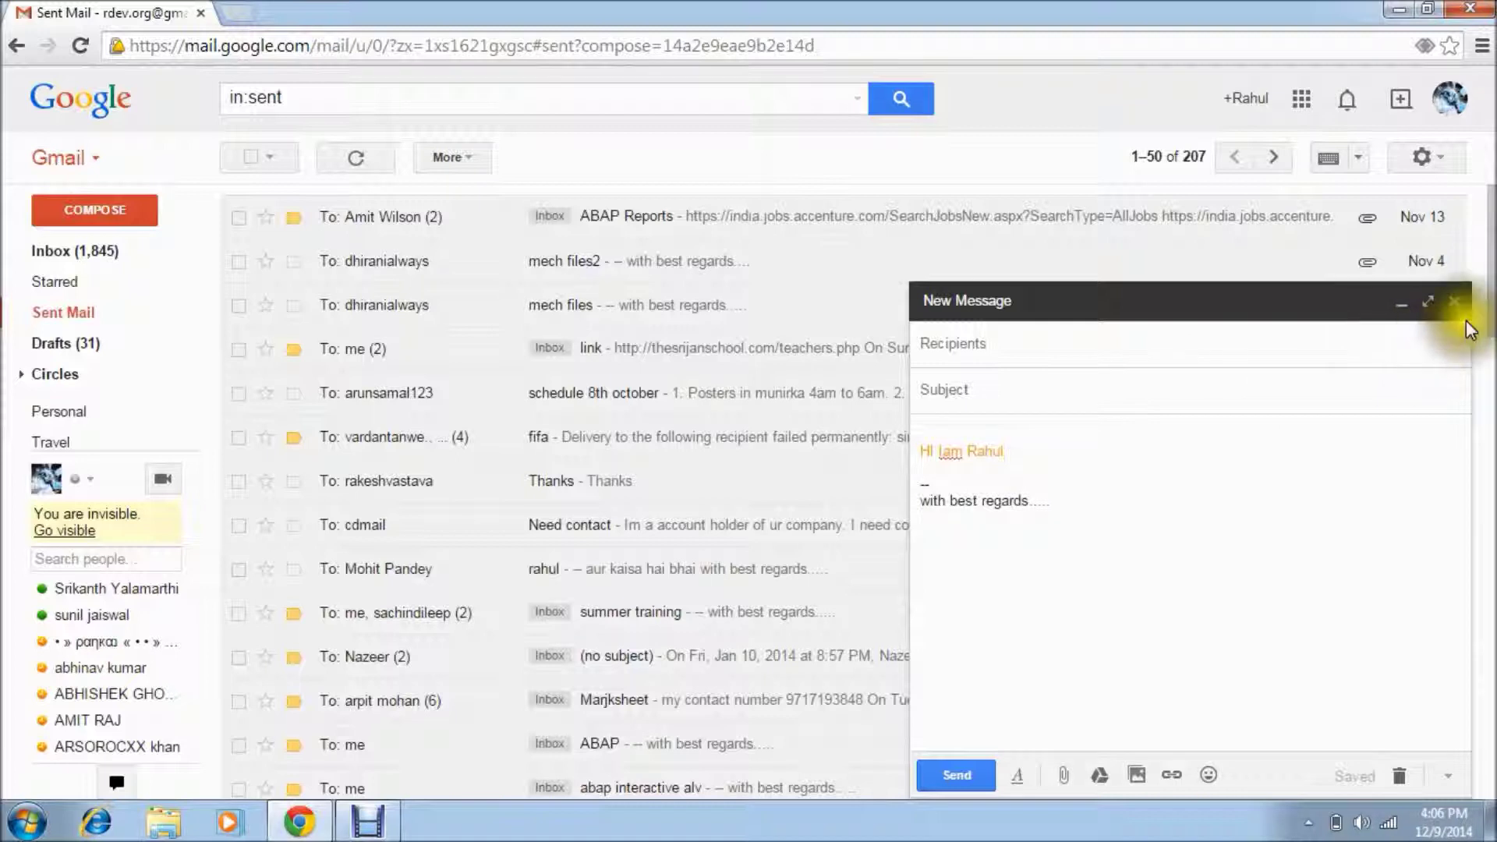
click(1453, 302)
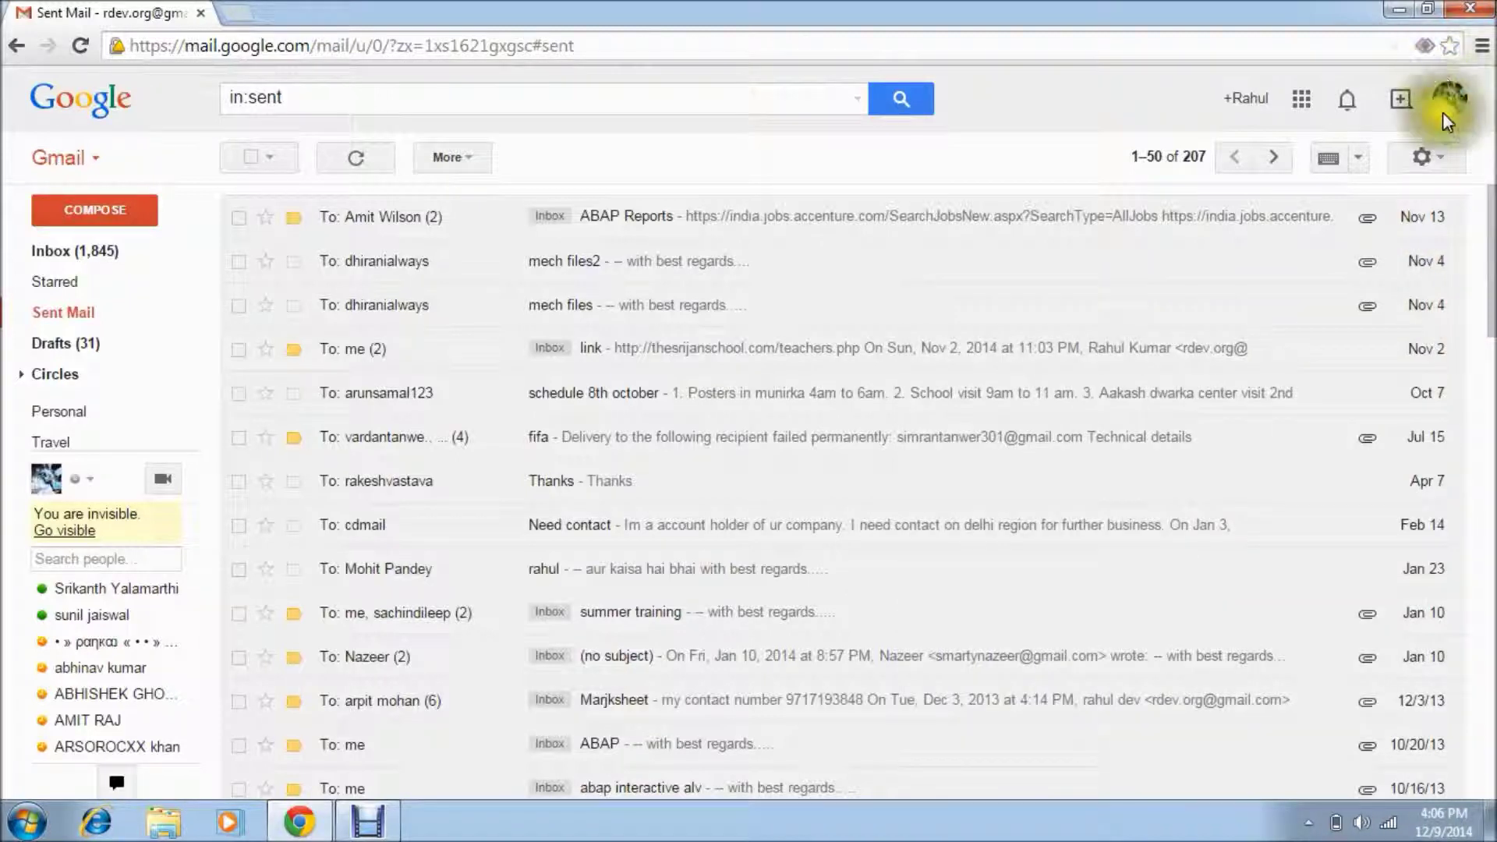
Change the default text style to Tahoma at Huge size in Settings and save
click(1443, 158)
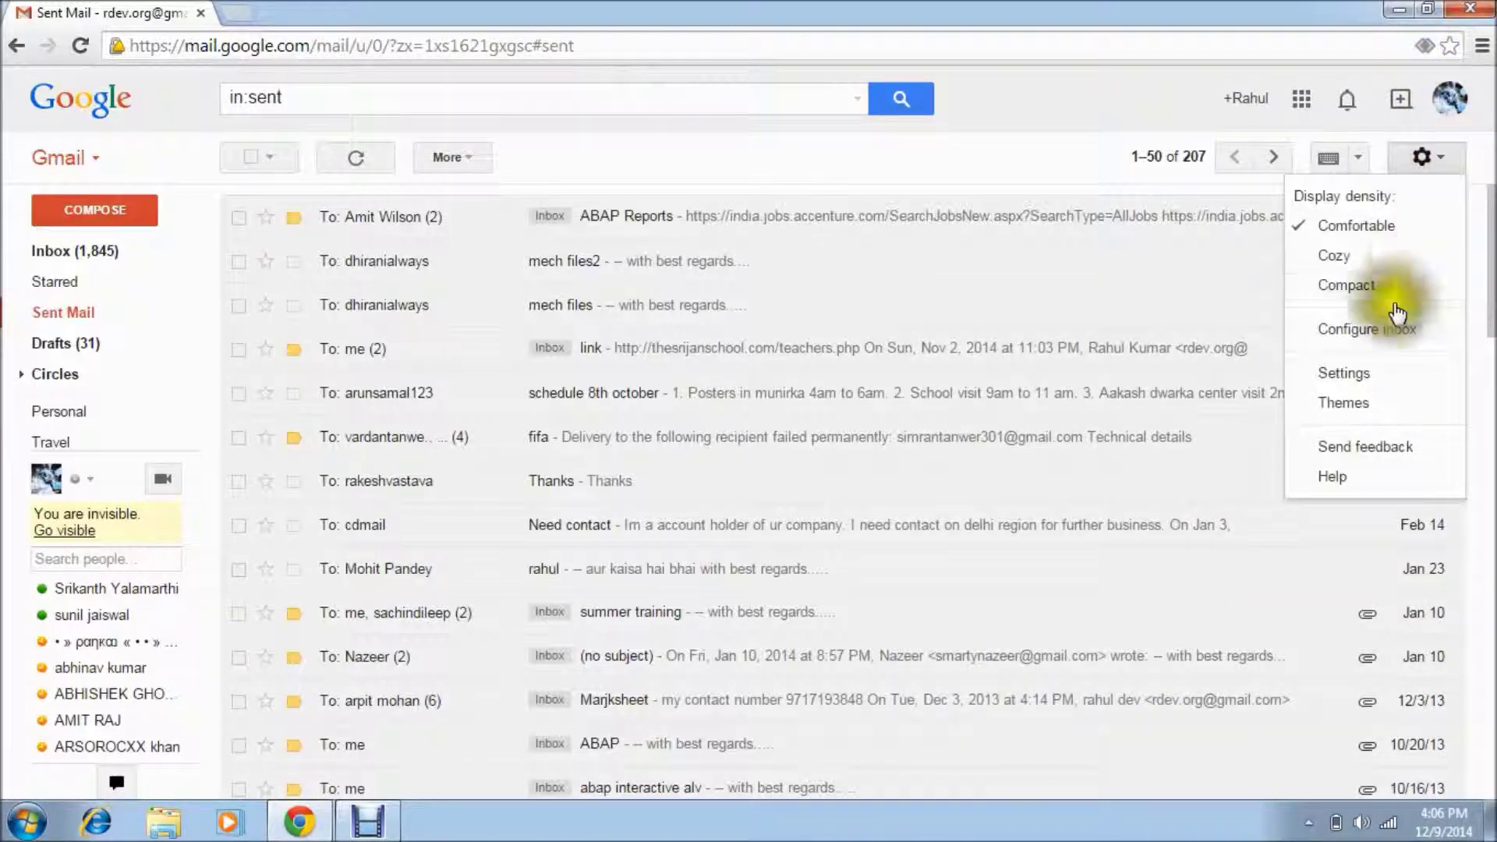
click(1342, 376)
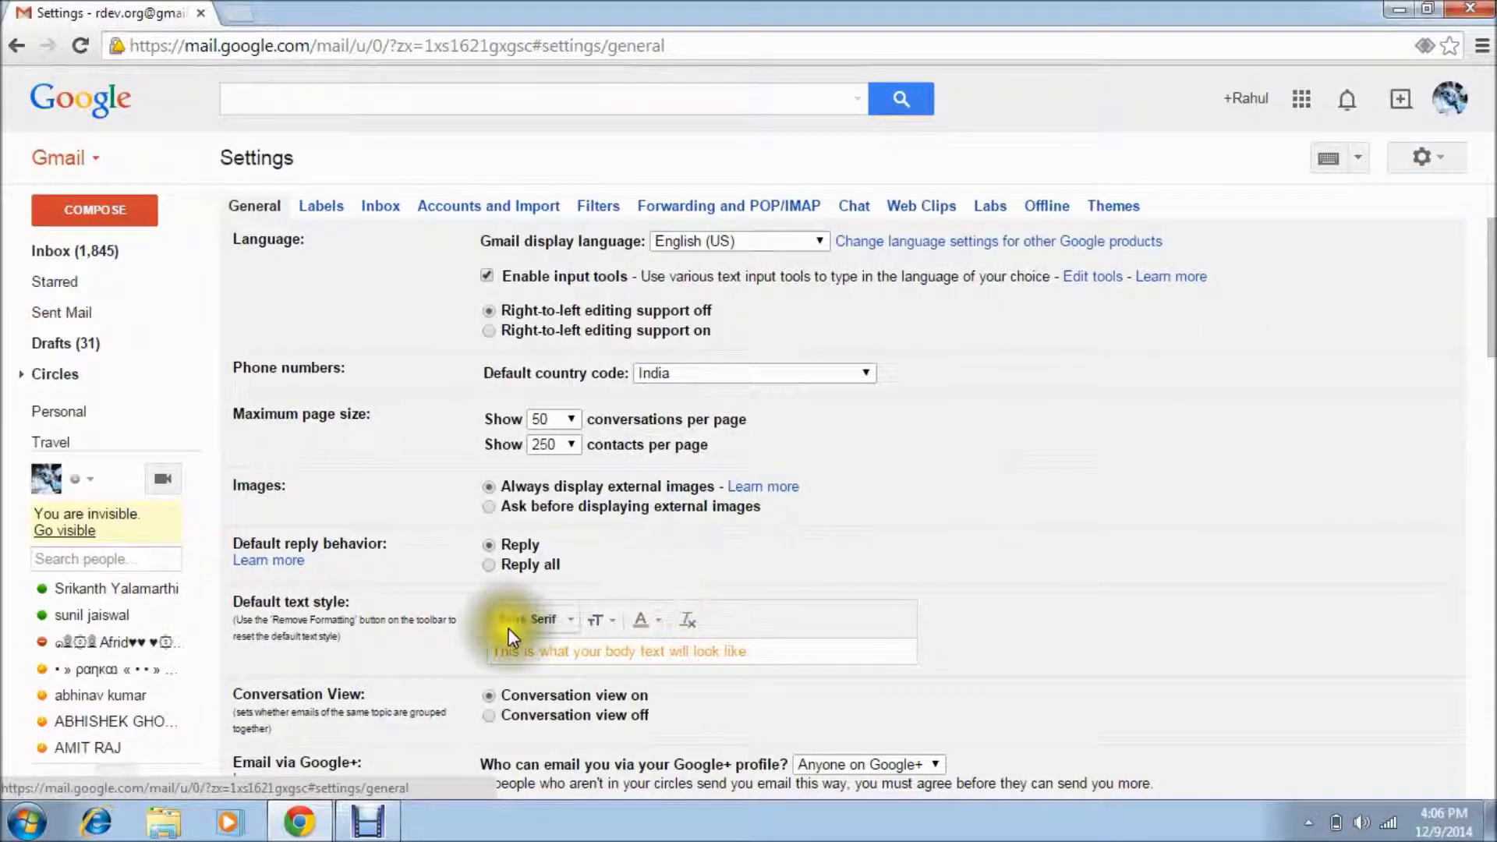
click(569, 618)
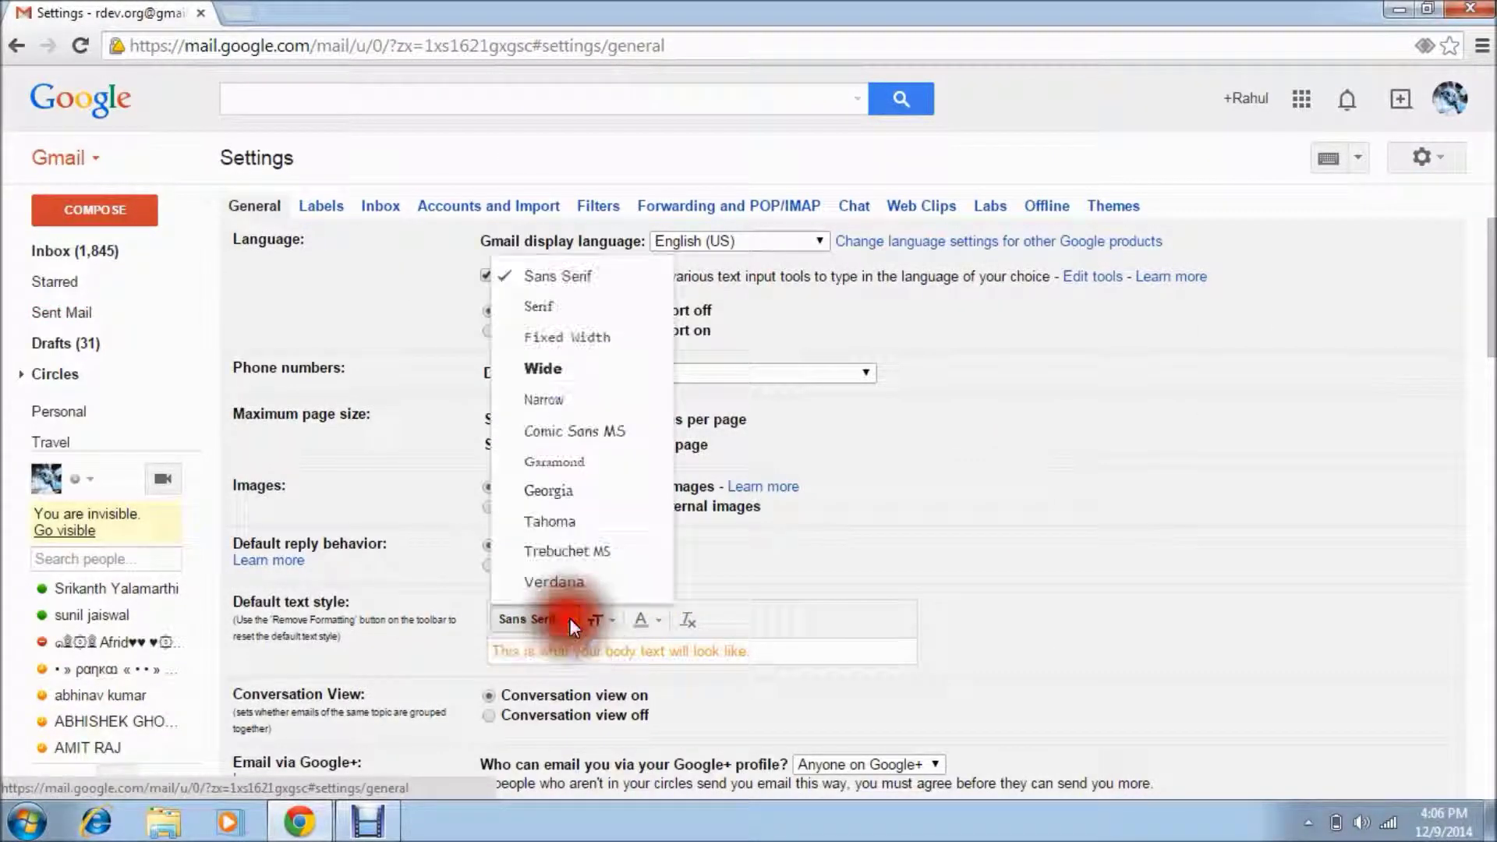
click(550, 524)
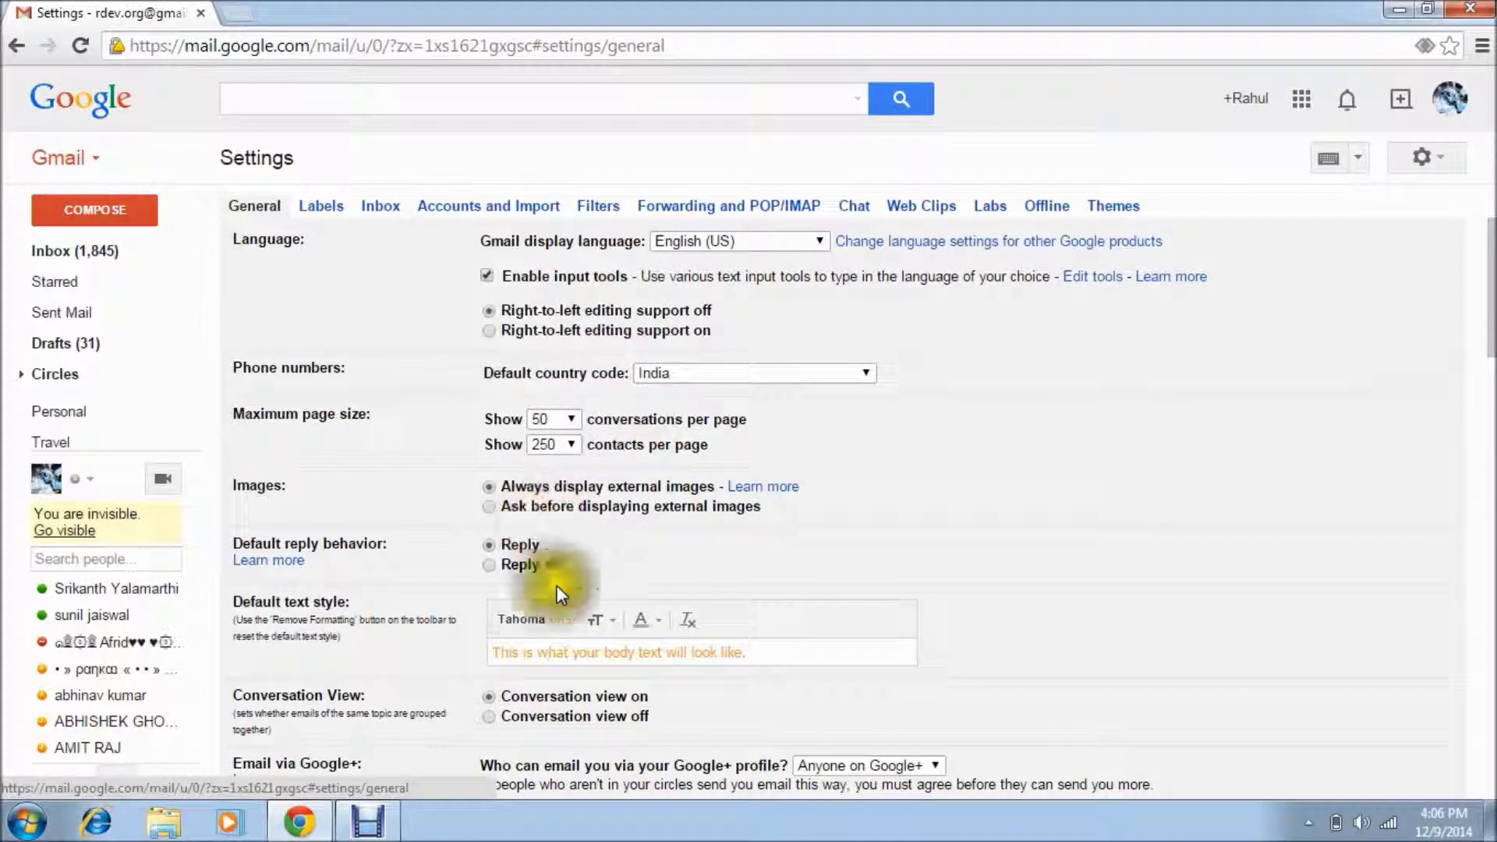
click(759, 653)
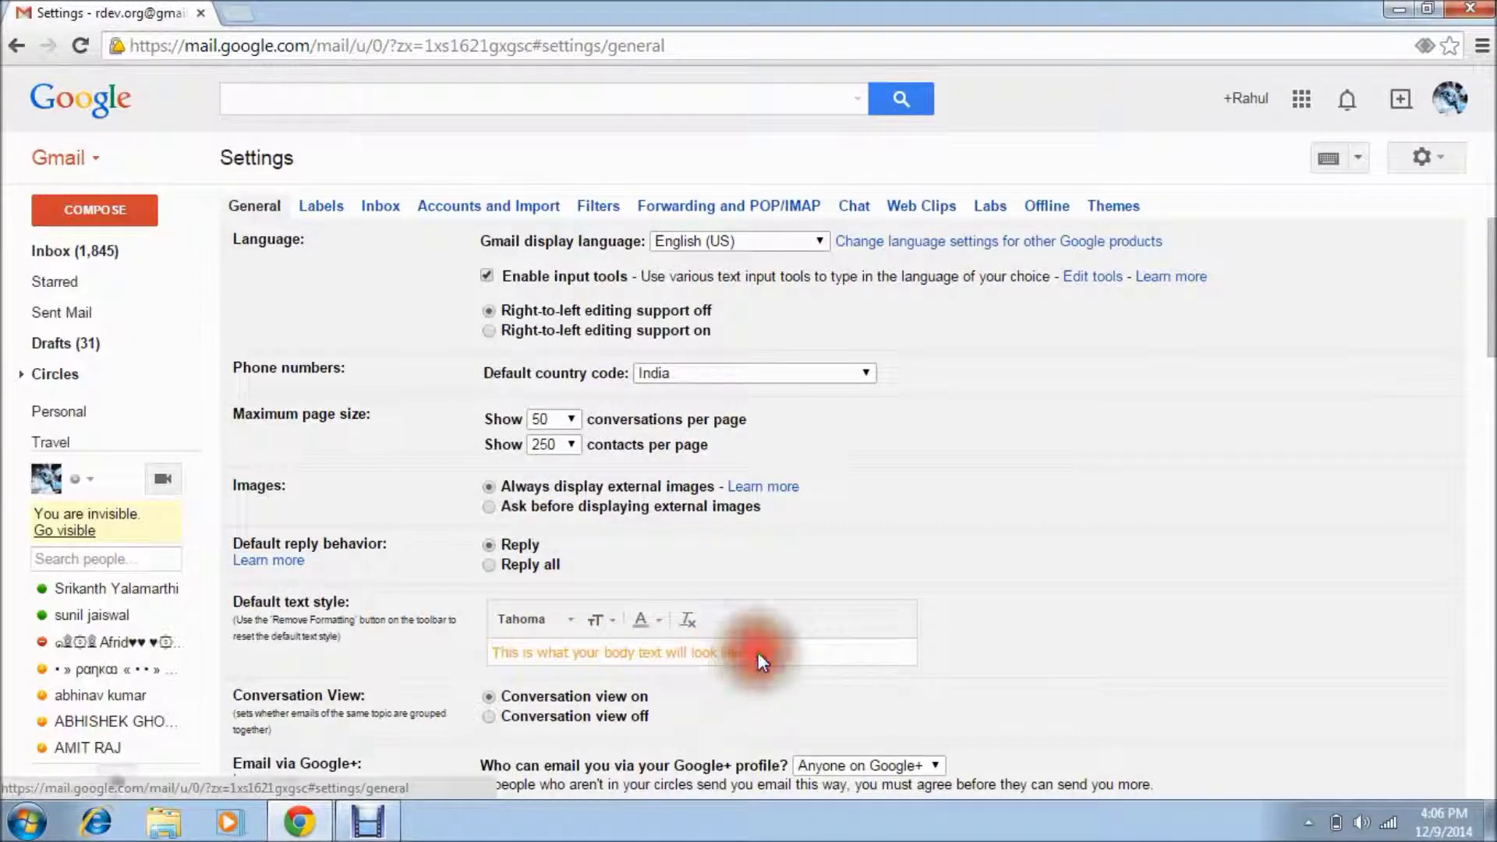
click(611, 620)
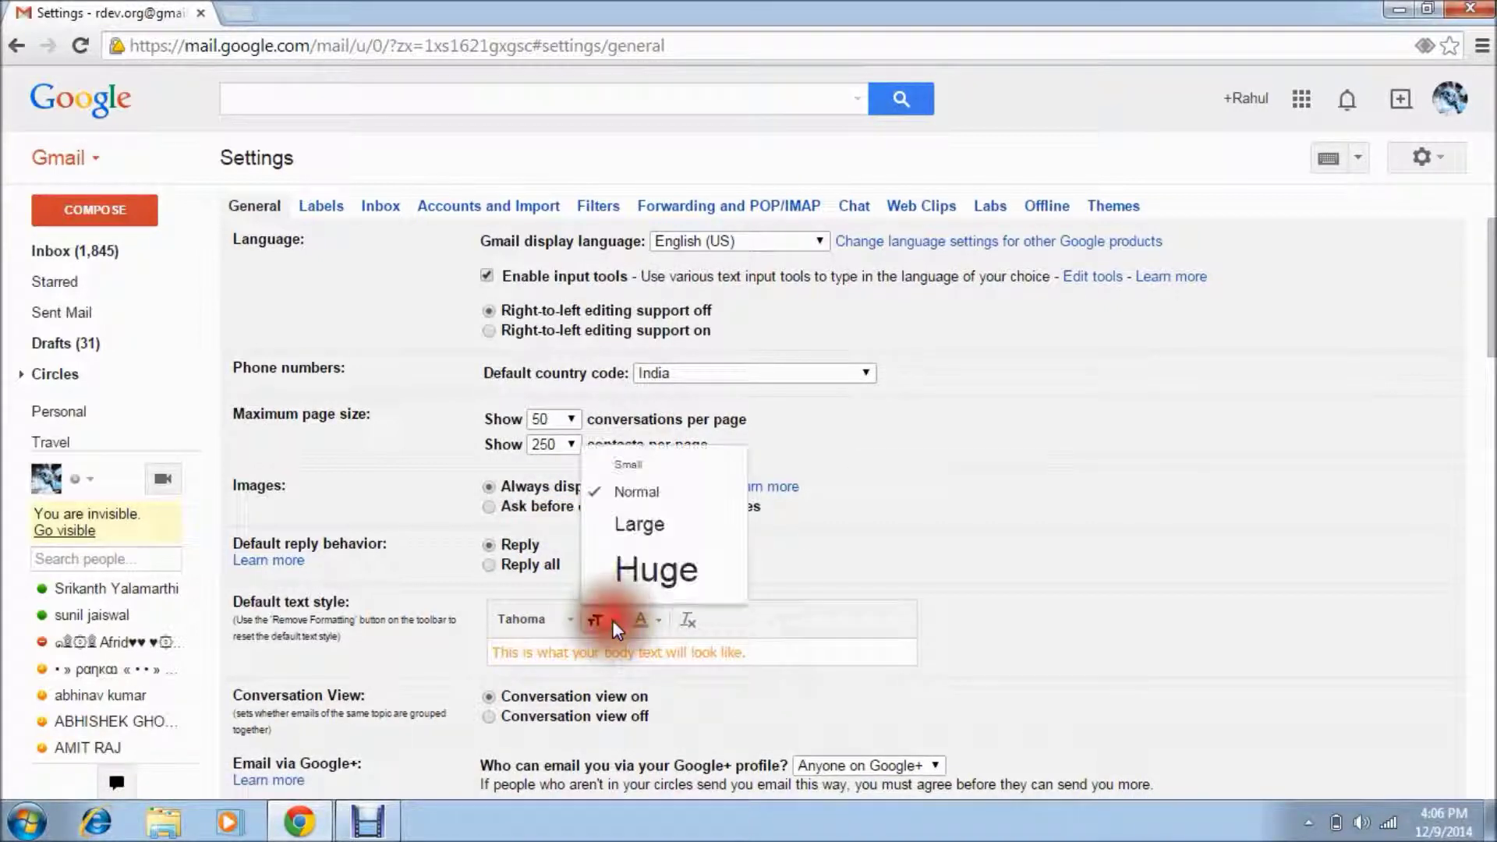
click(637, 576)
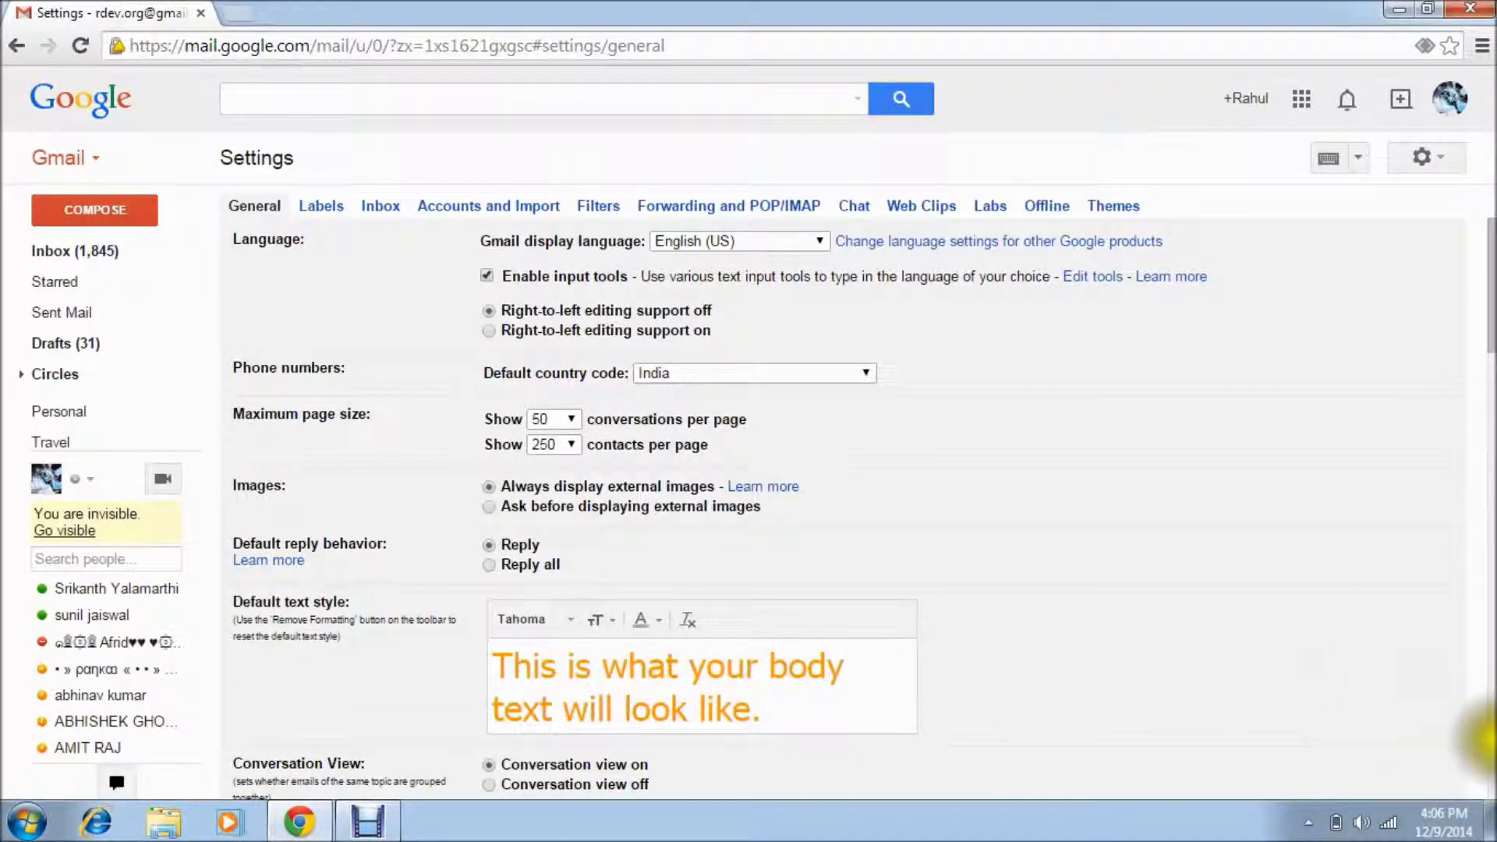
click(1488, 733)
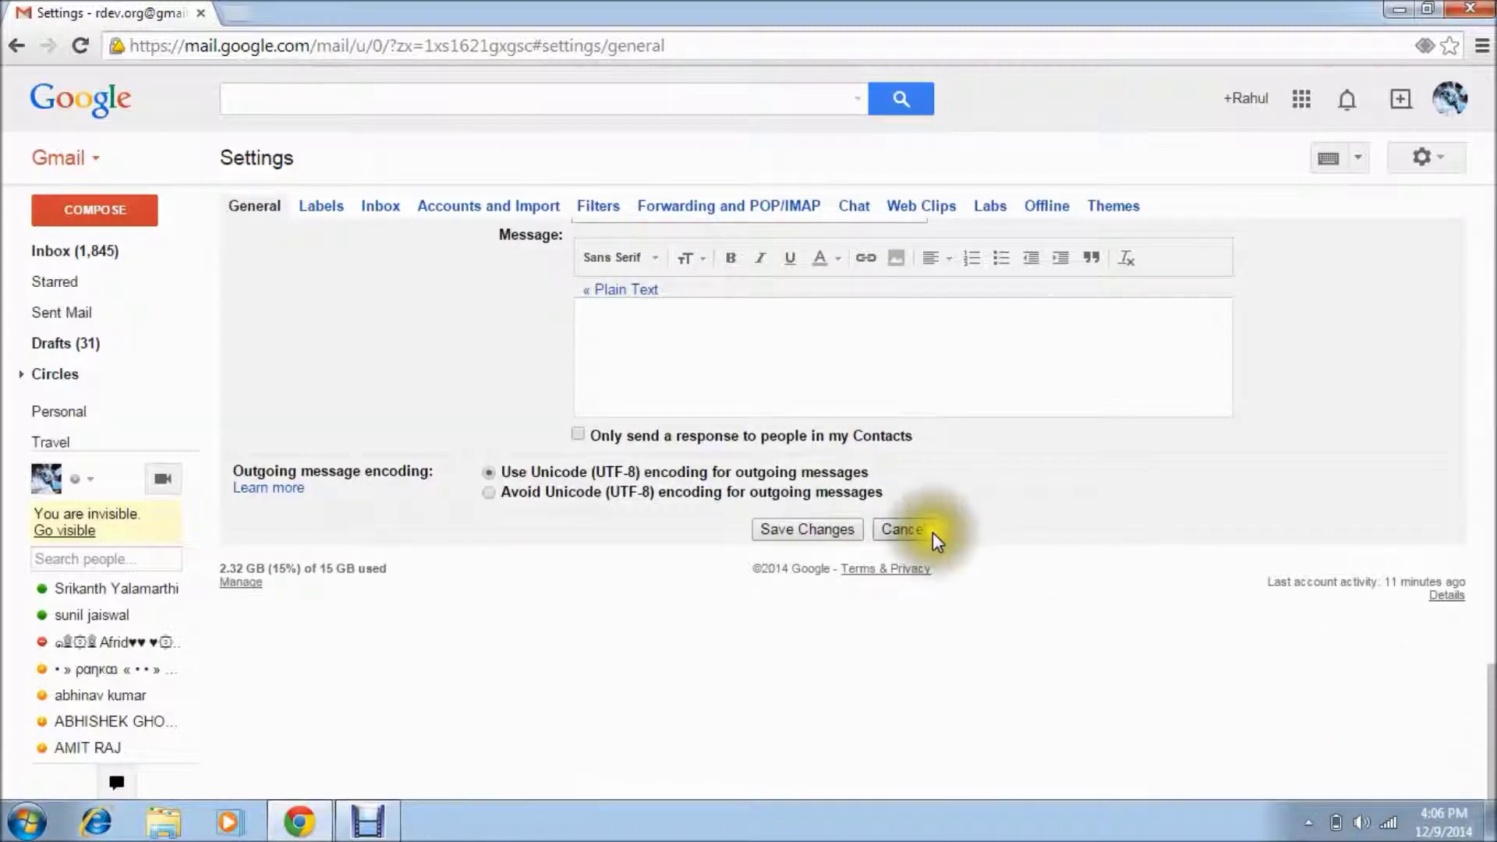
click(799, 529)
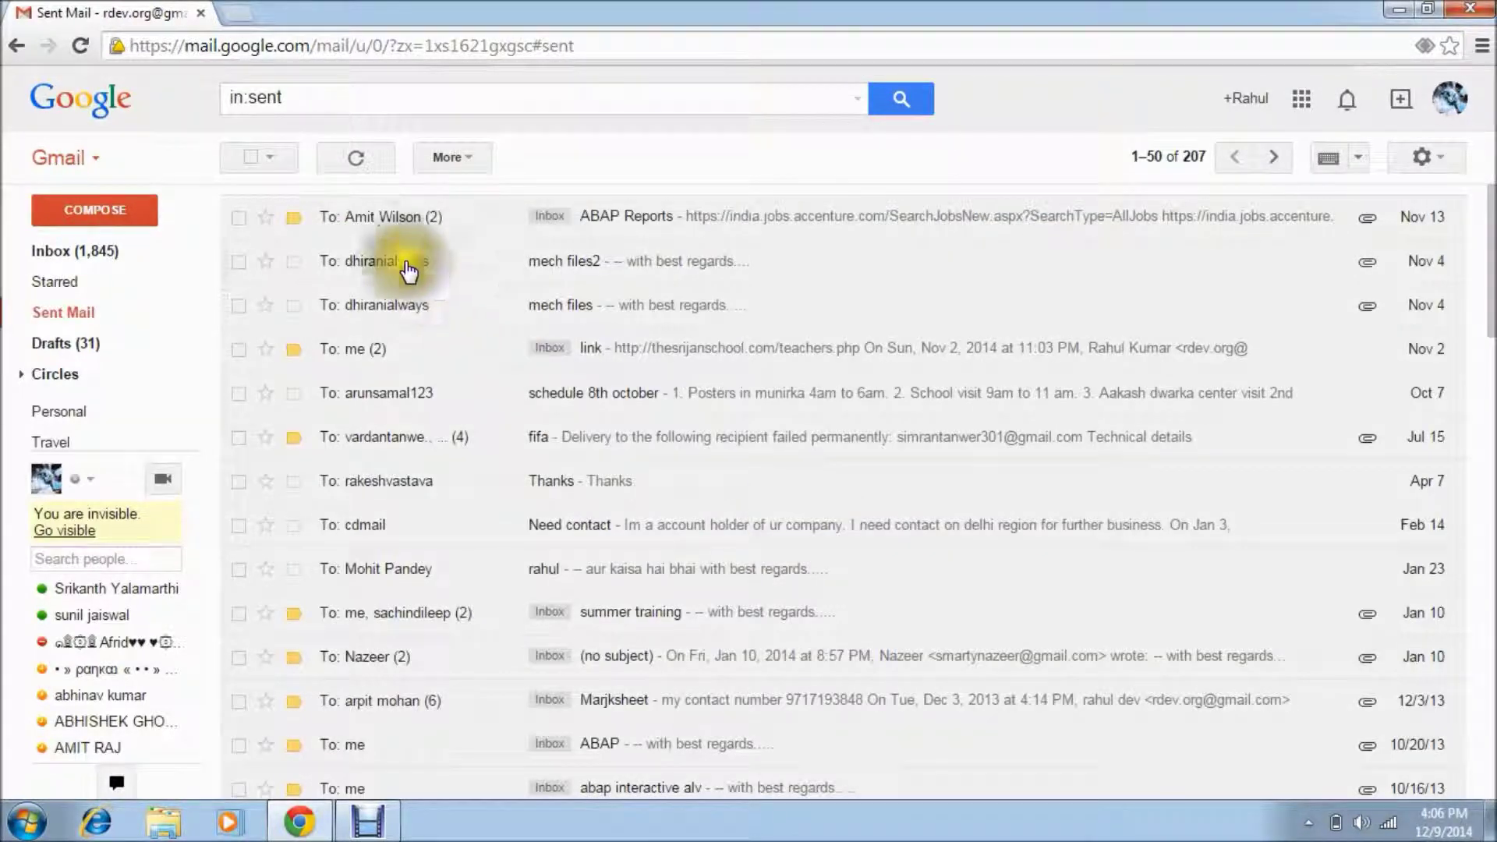
Write a new message reading 'This is my text.' and close it so it saves to Drafts
click(89, 209)
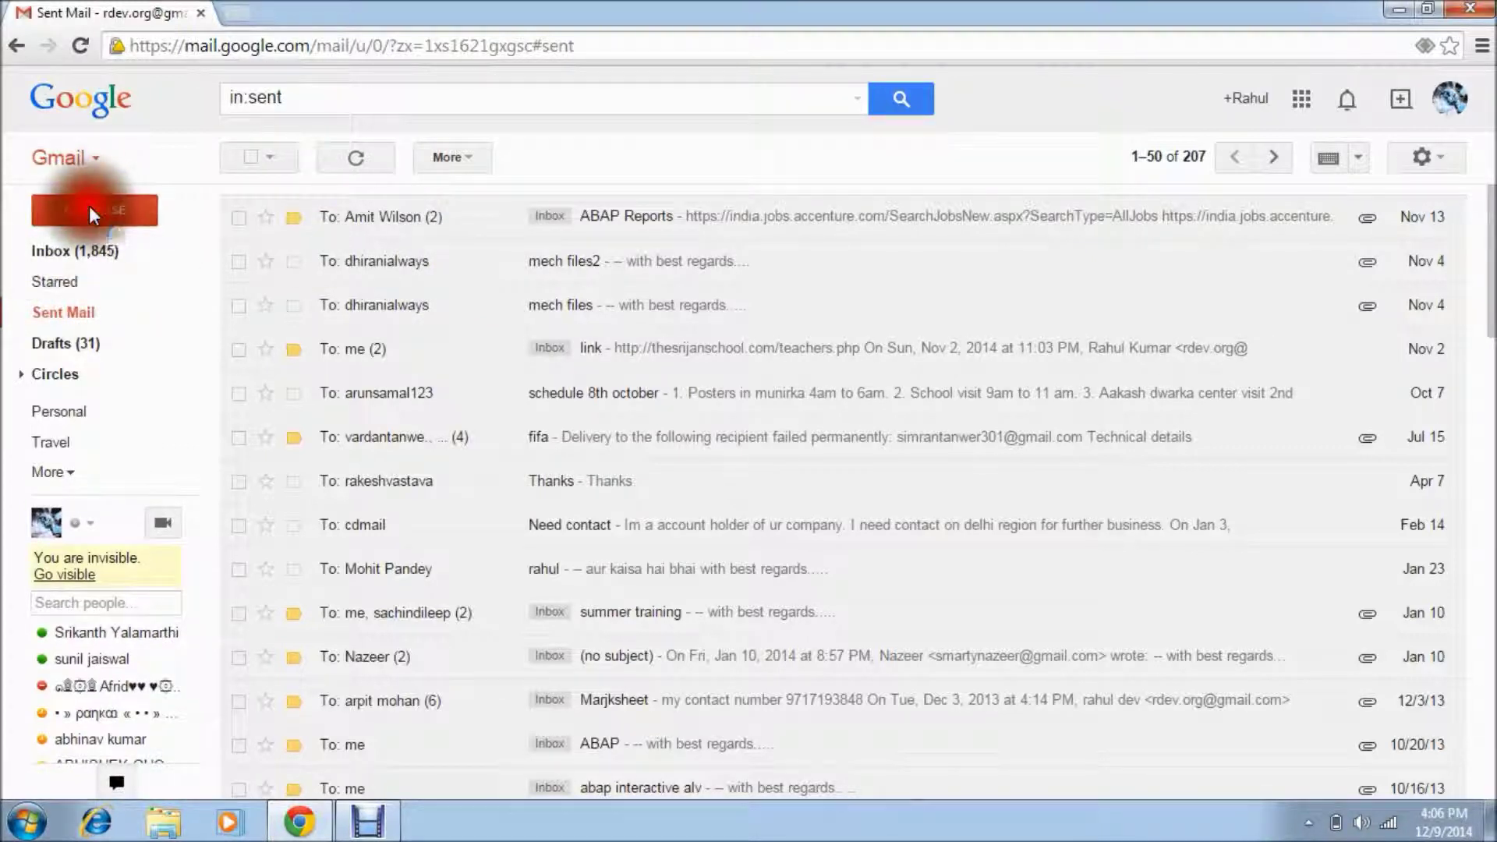
click(955, 445)
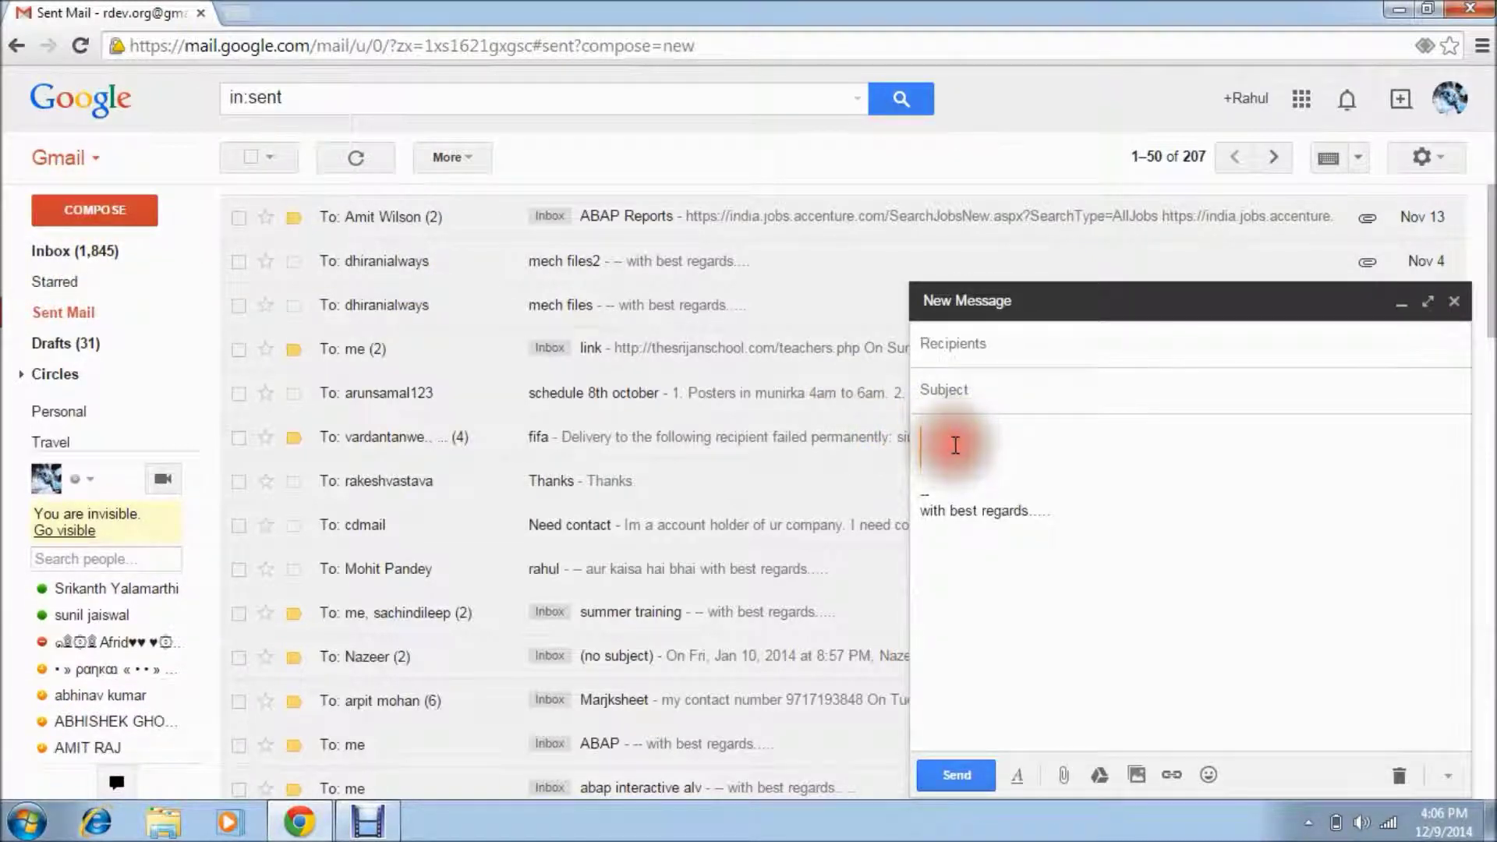
text(T)
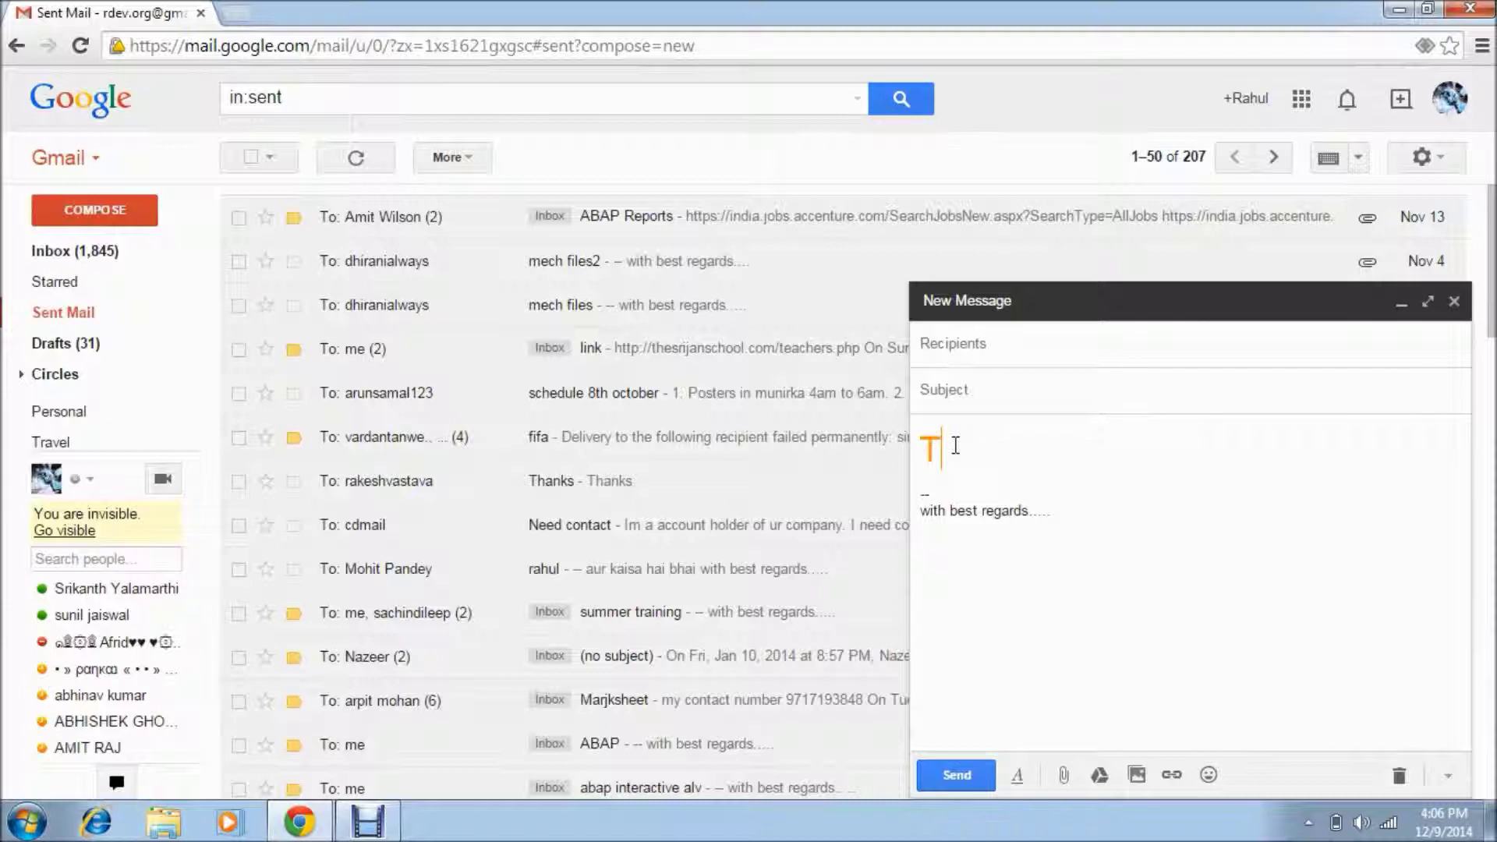
text(hias)
key(BackSpace)
key(BackSpace)
key(BackSpace)
text(s t)
key(BackSpace)
text(is my )
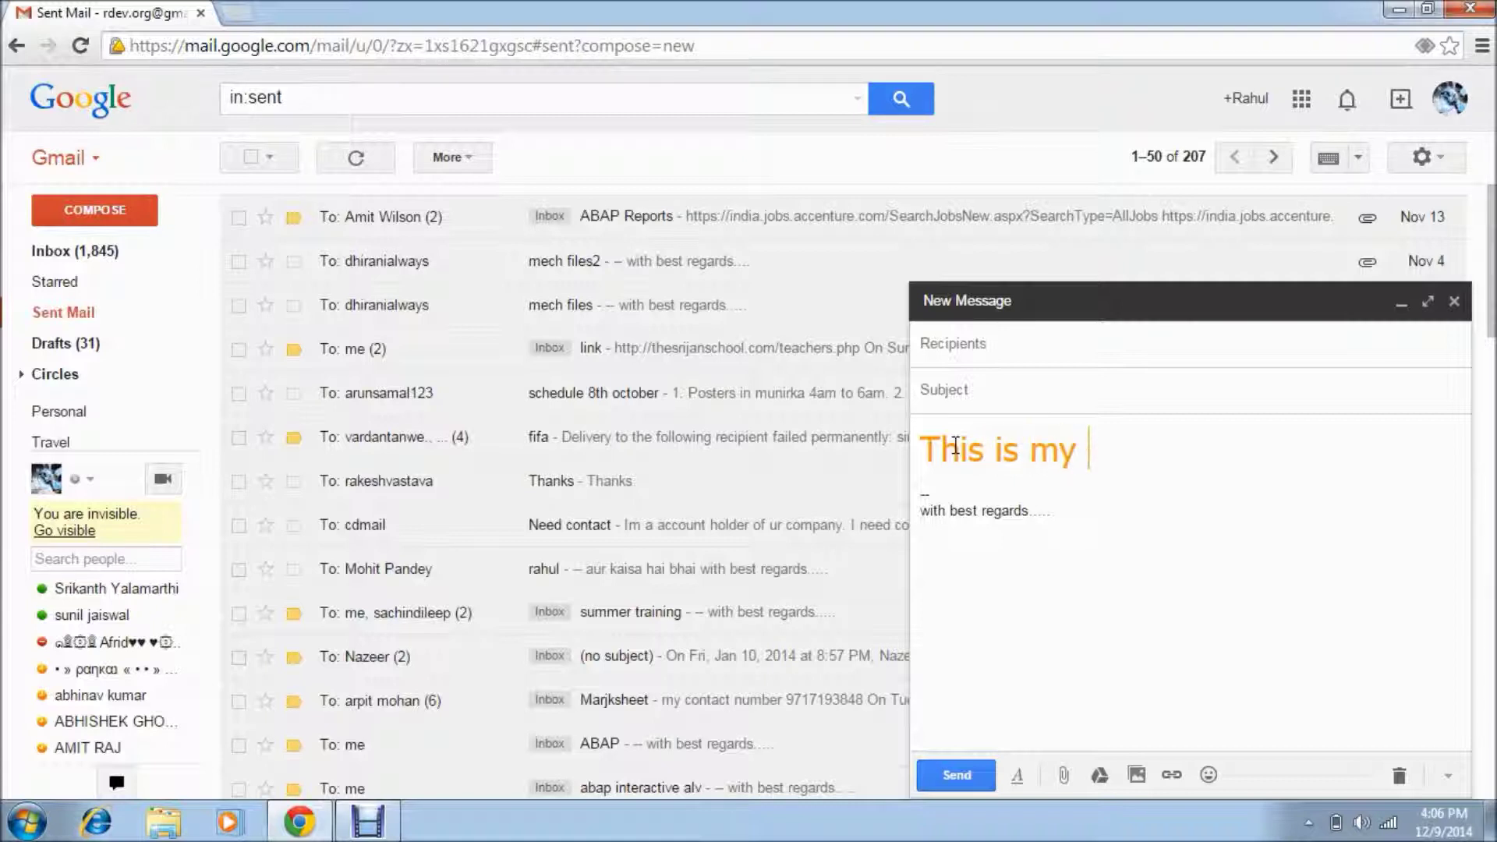
text(text.)
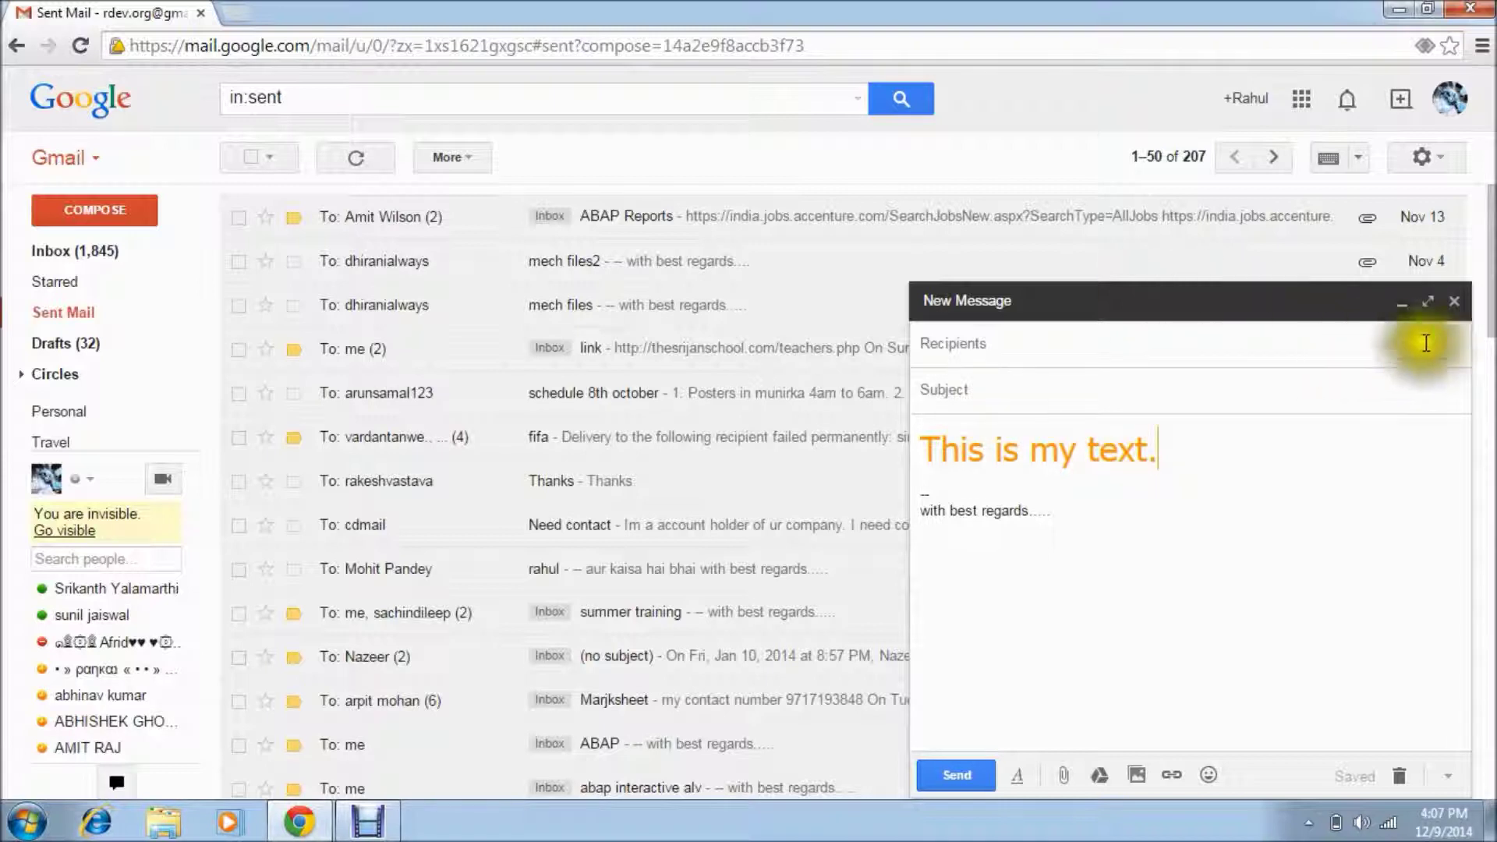
click(1454, 302)
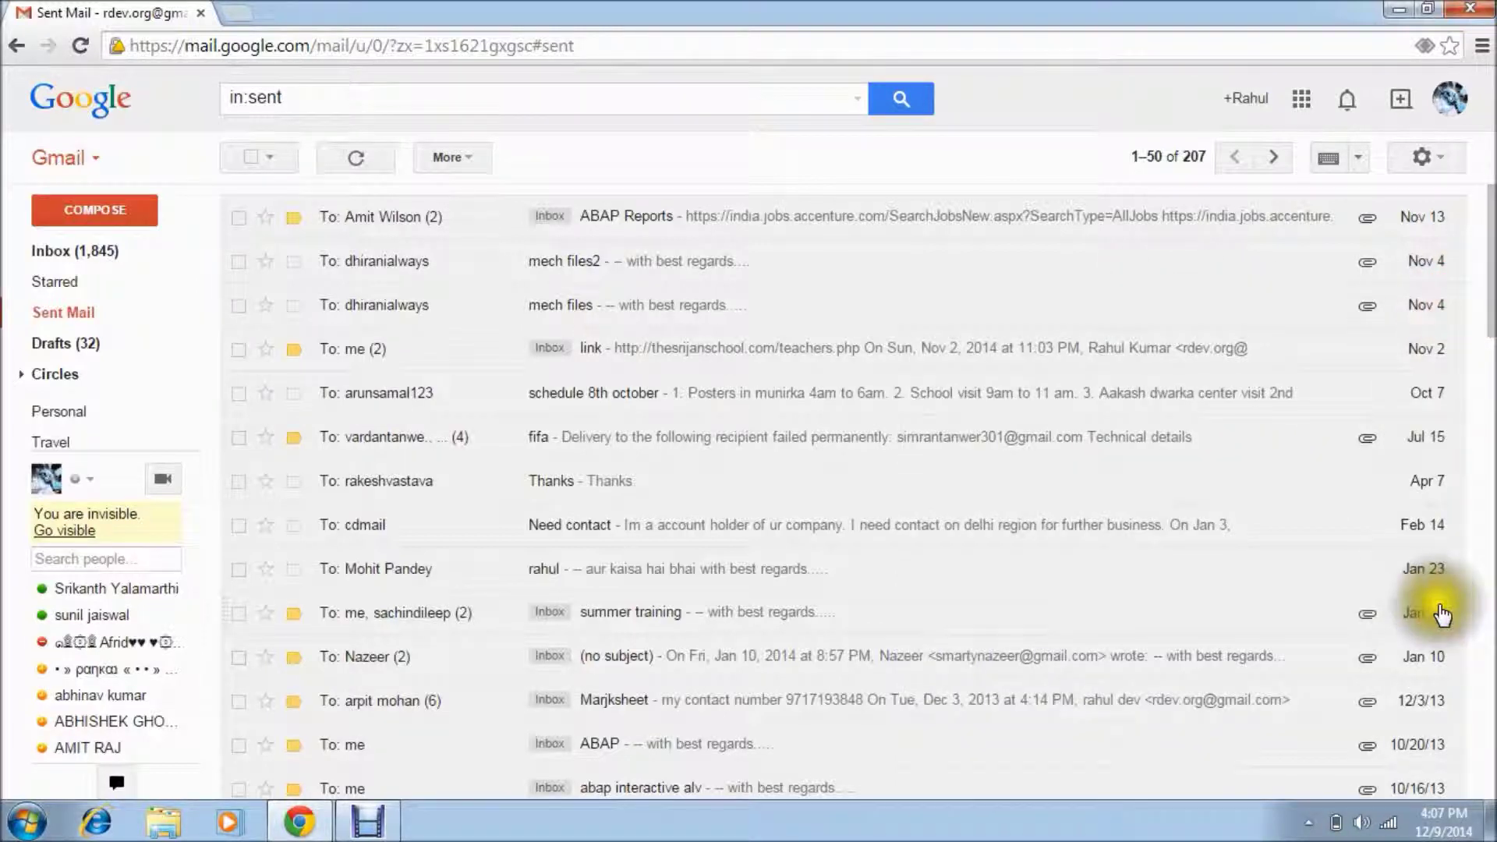
click(1493, 499)
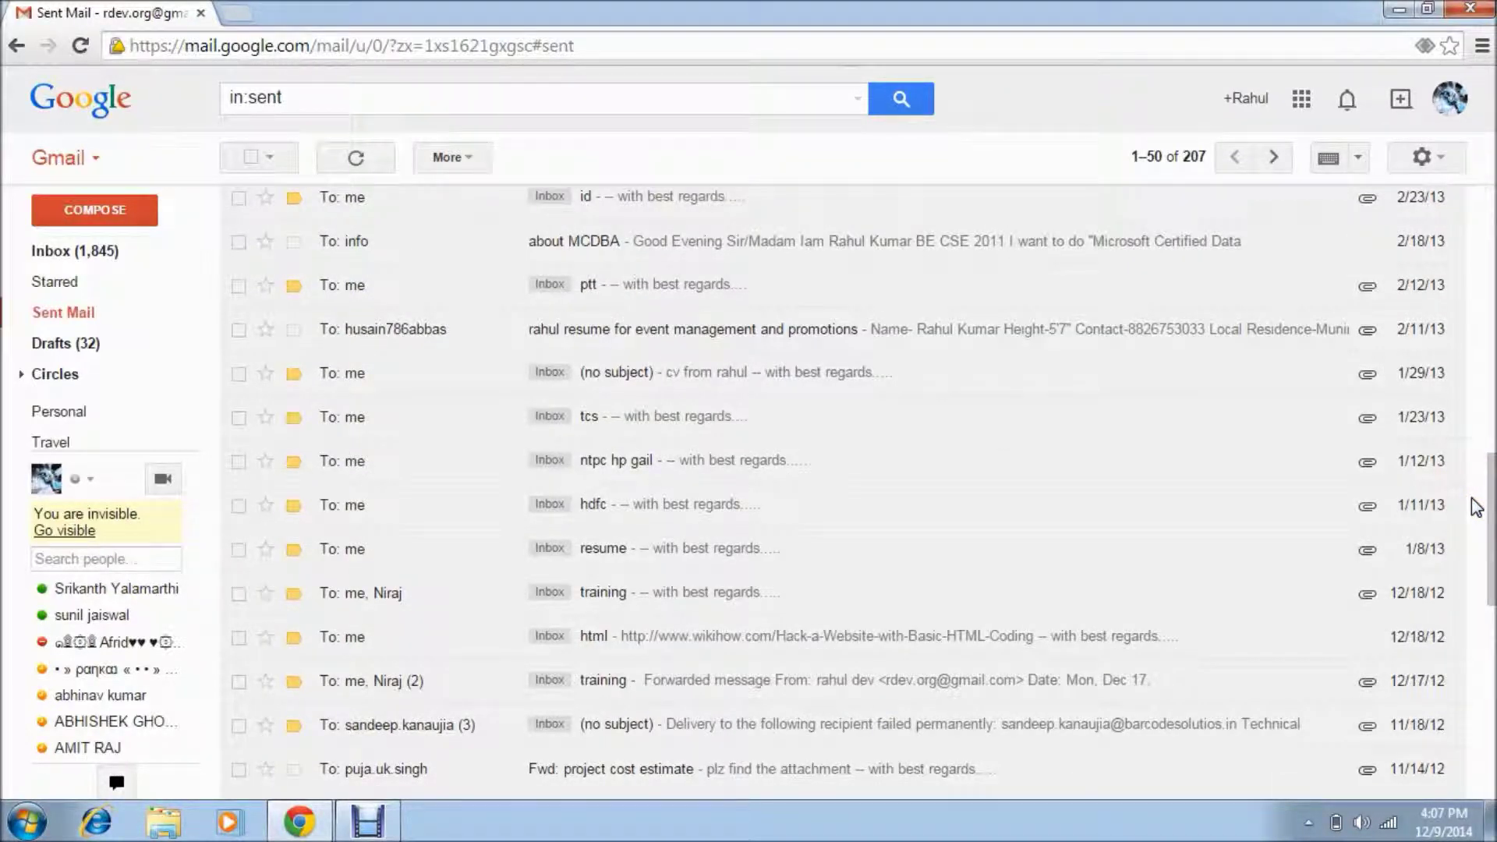
click(1477, 284)
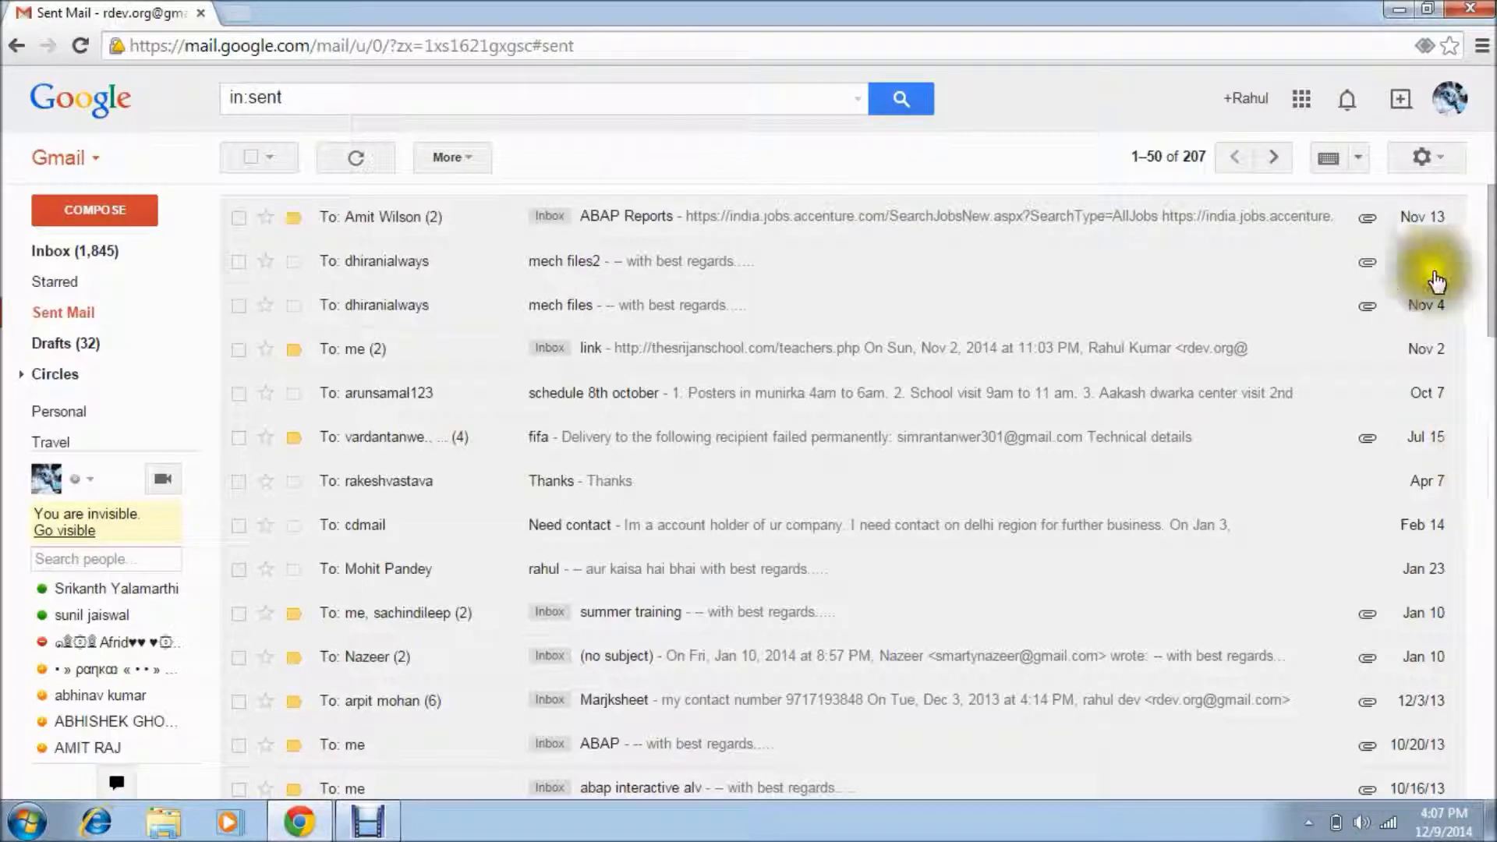
click(1439, 157)
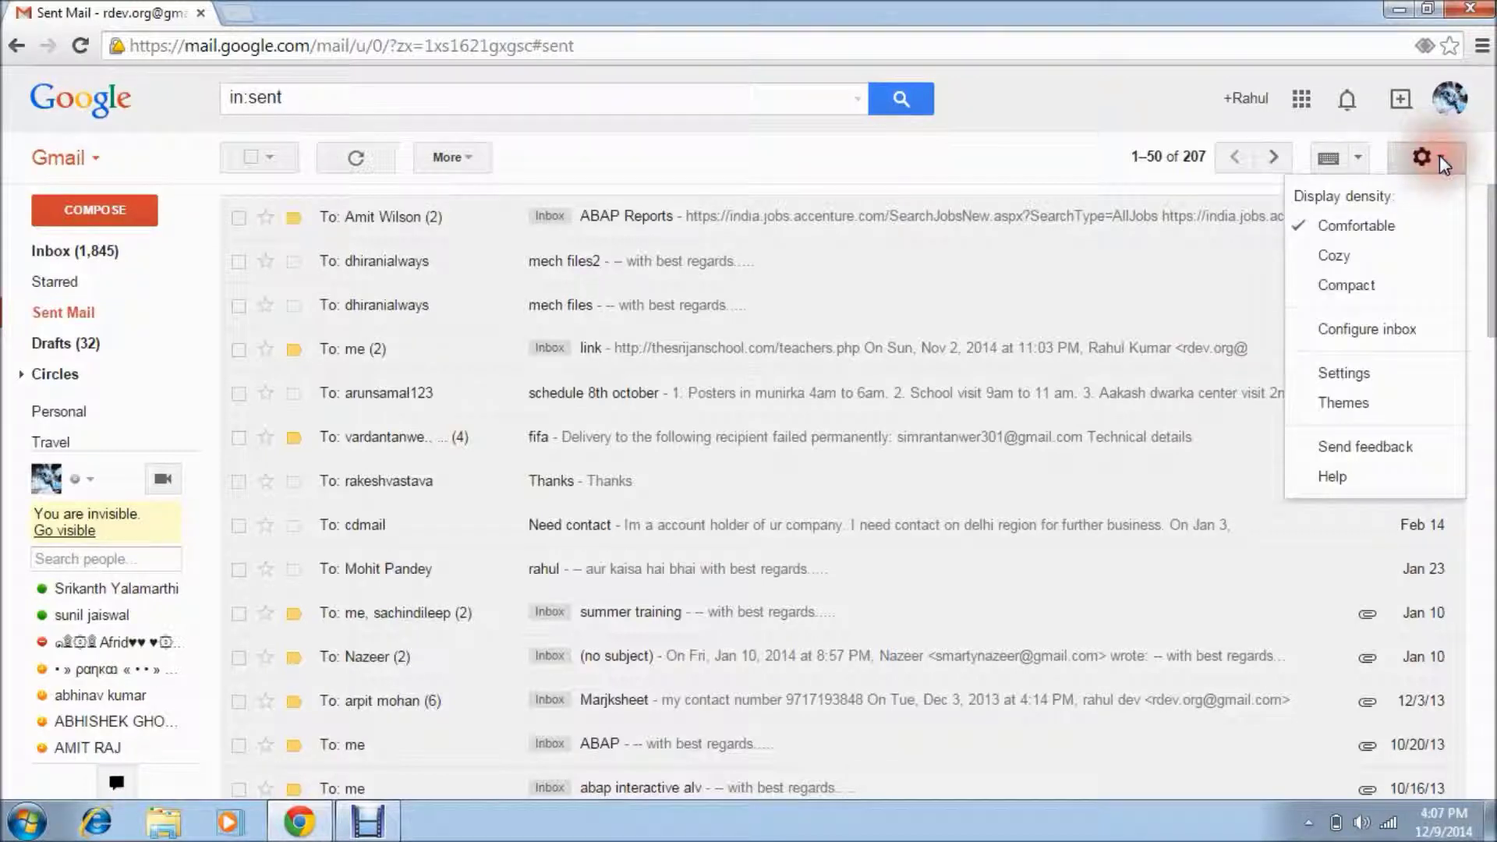
Enable Undo Send on the Labs settings page and save the changes
click(1358, 379)
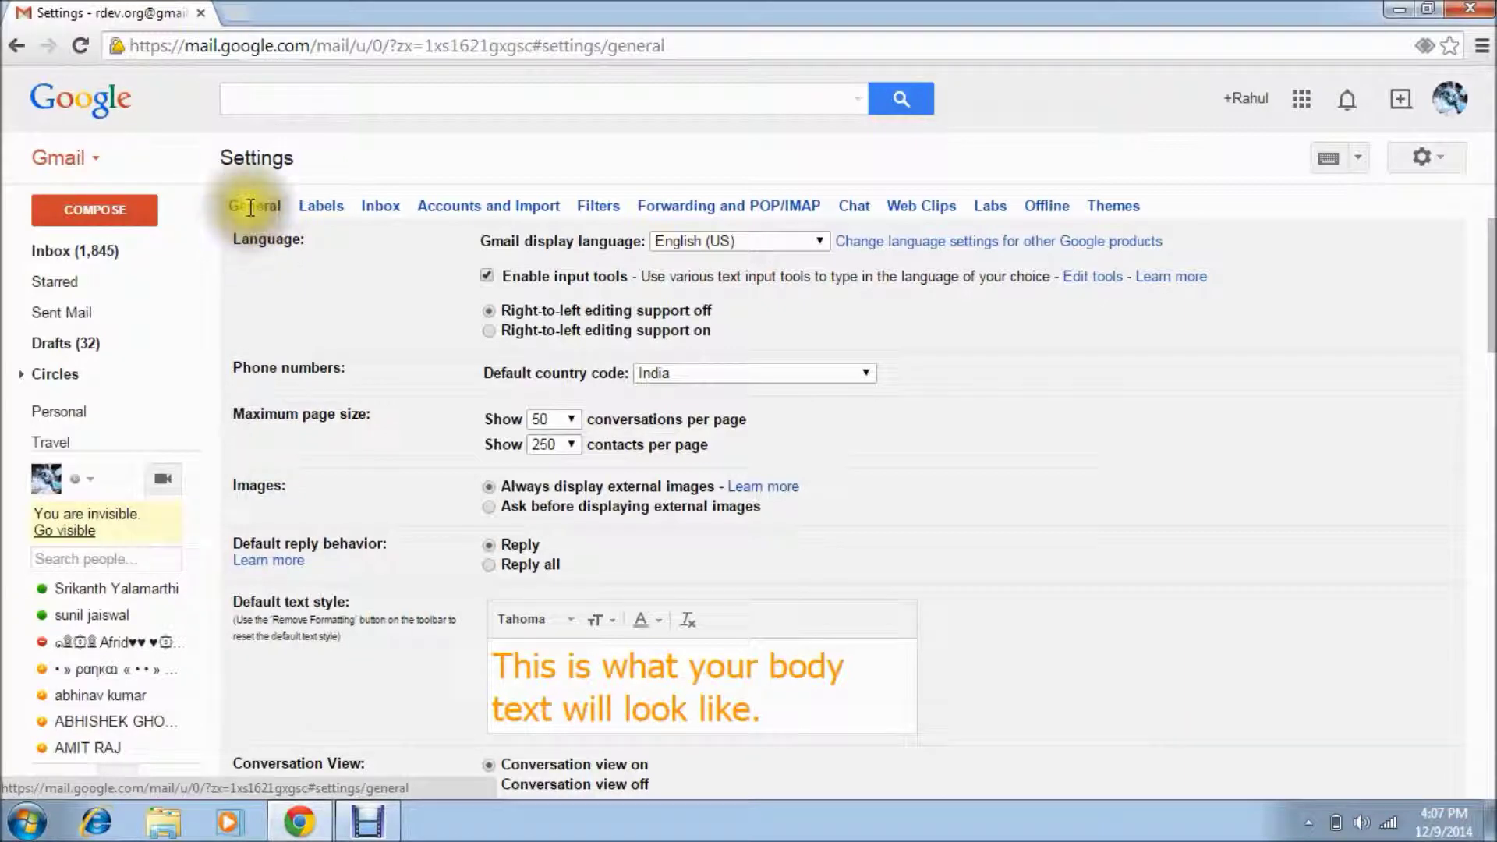
click(990, 215)
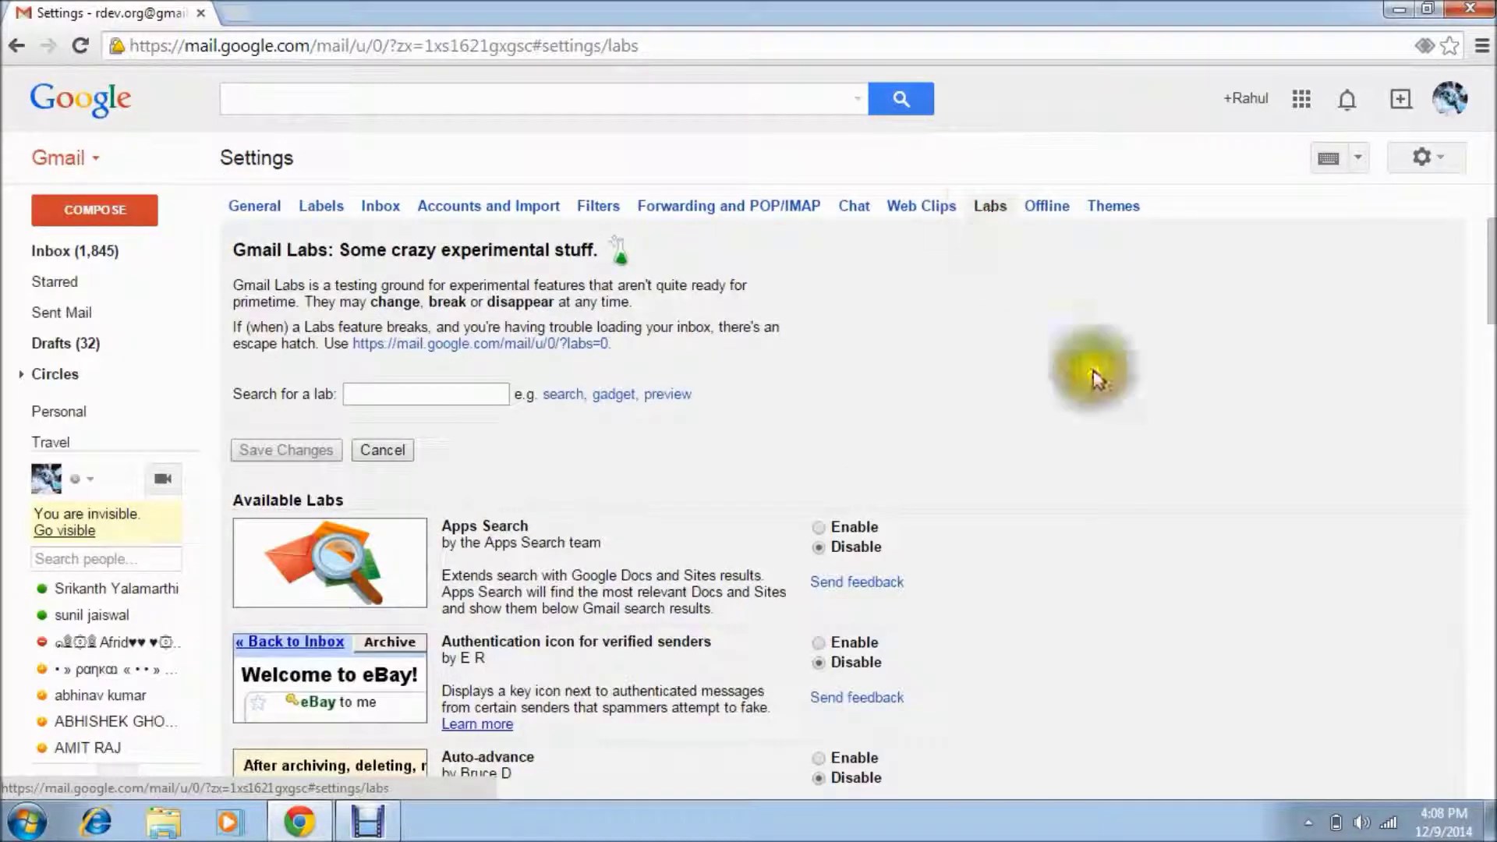
click(1491, 709)
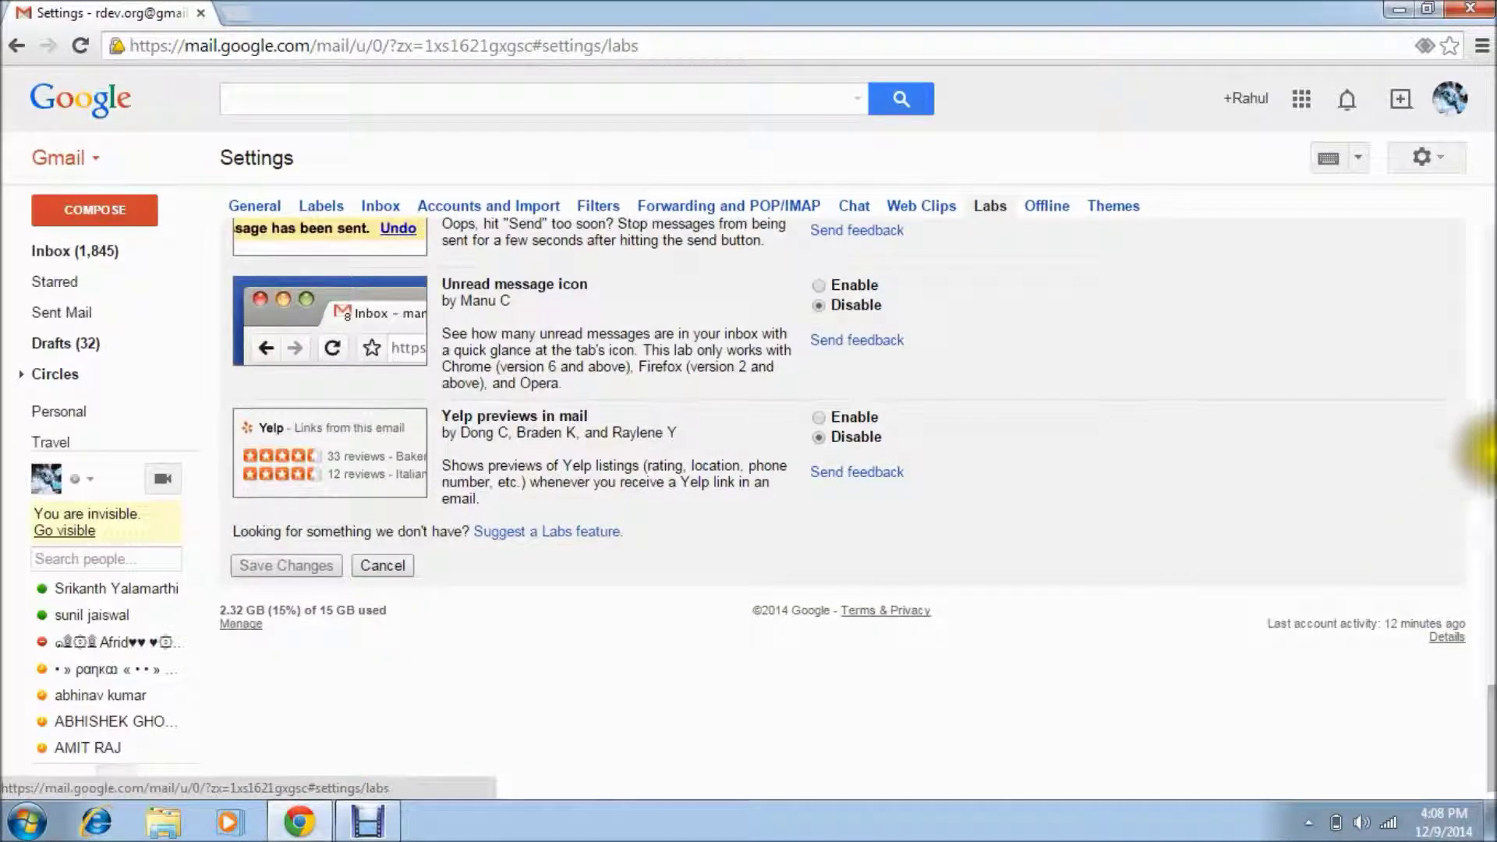
click(1491, 640)
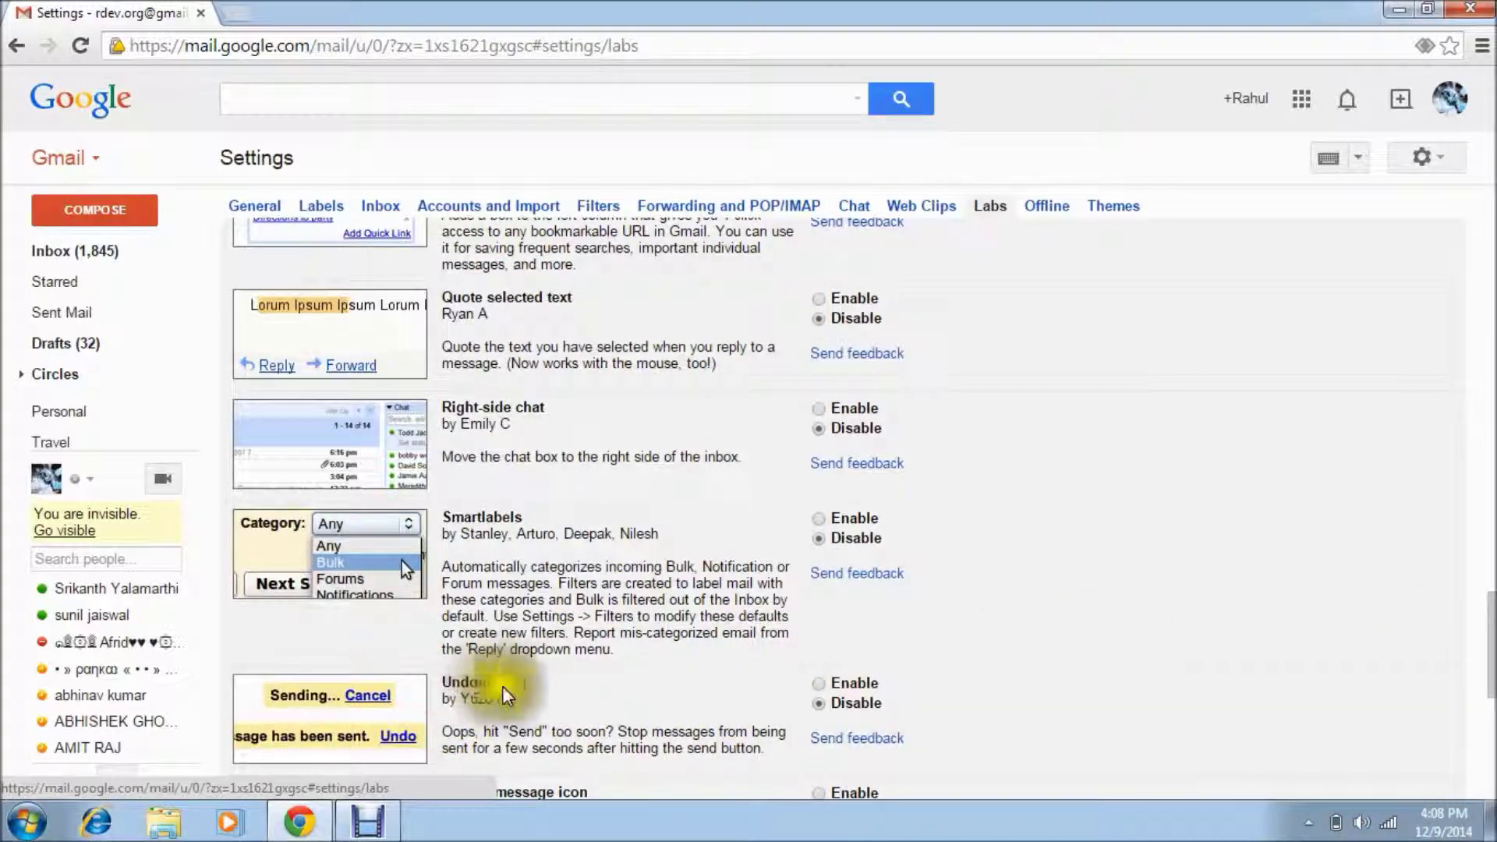
click(821, 684)
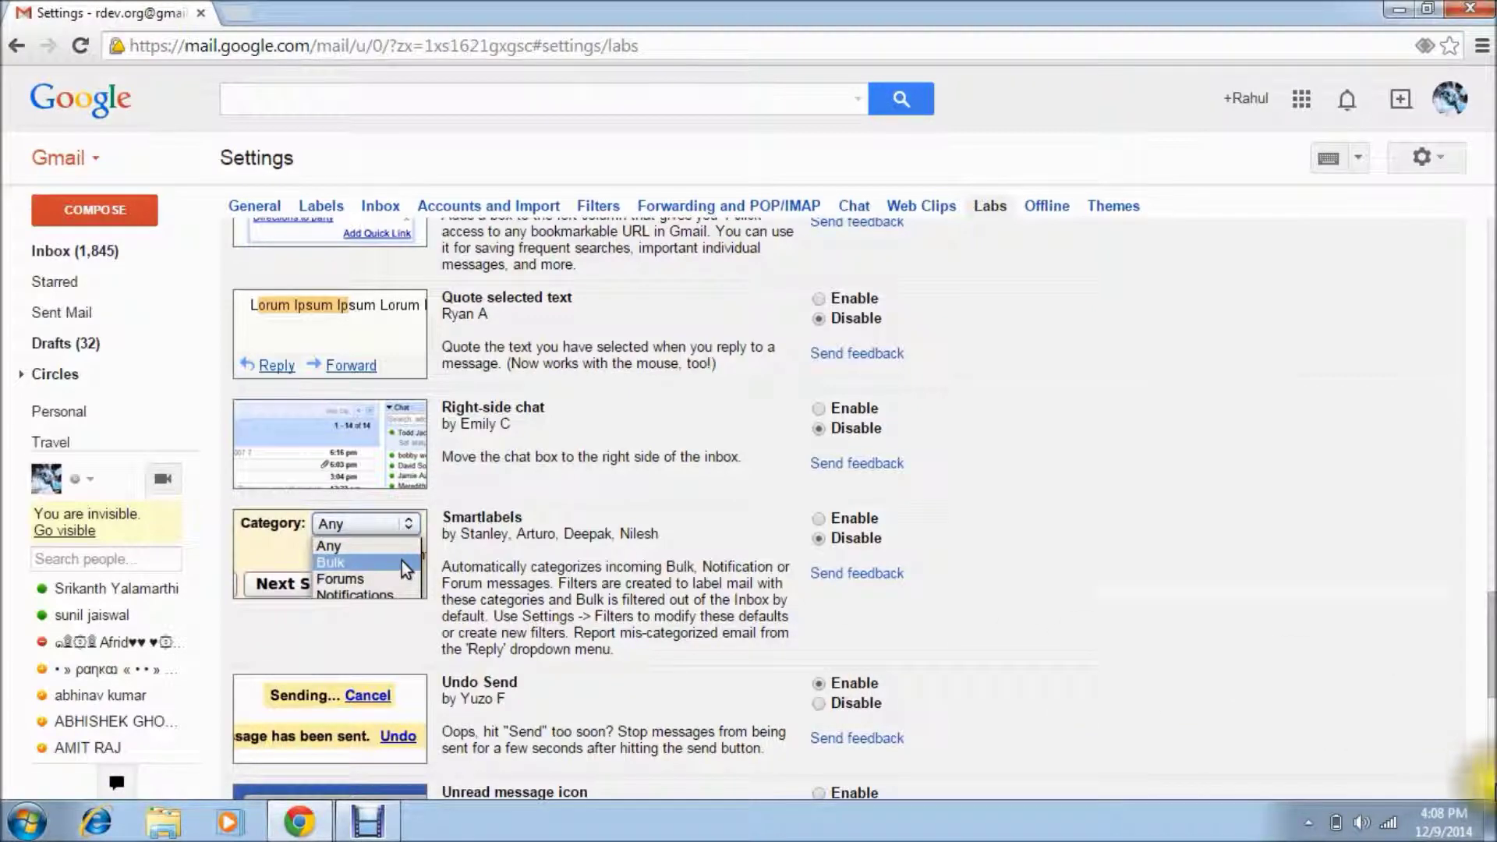
scroll(1041, 619, down, 5)
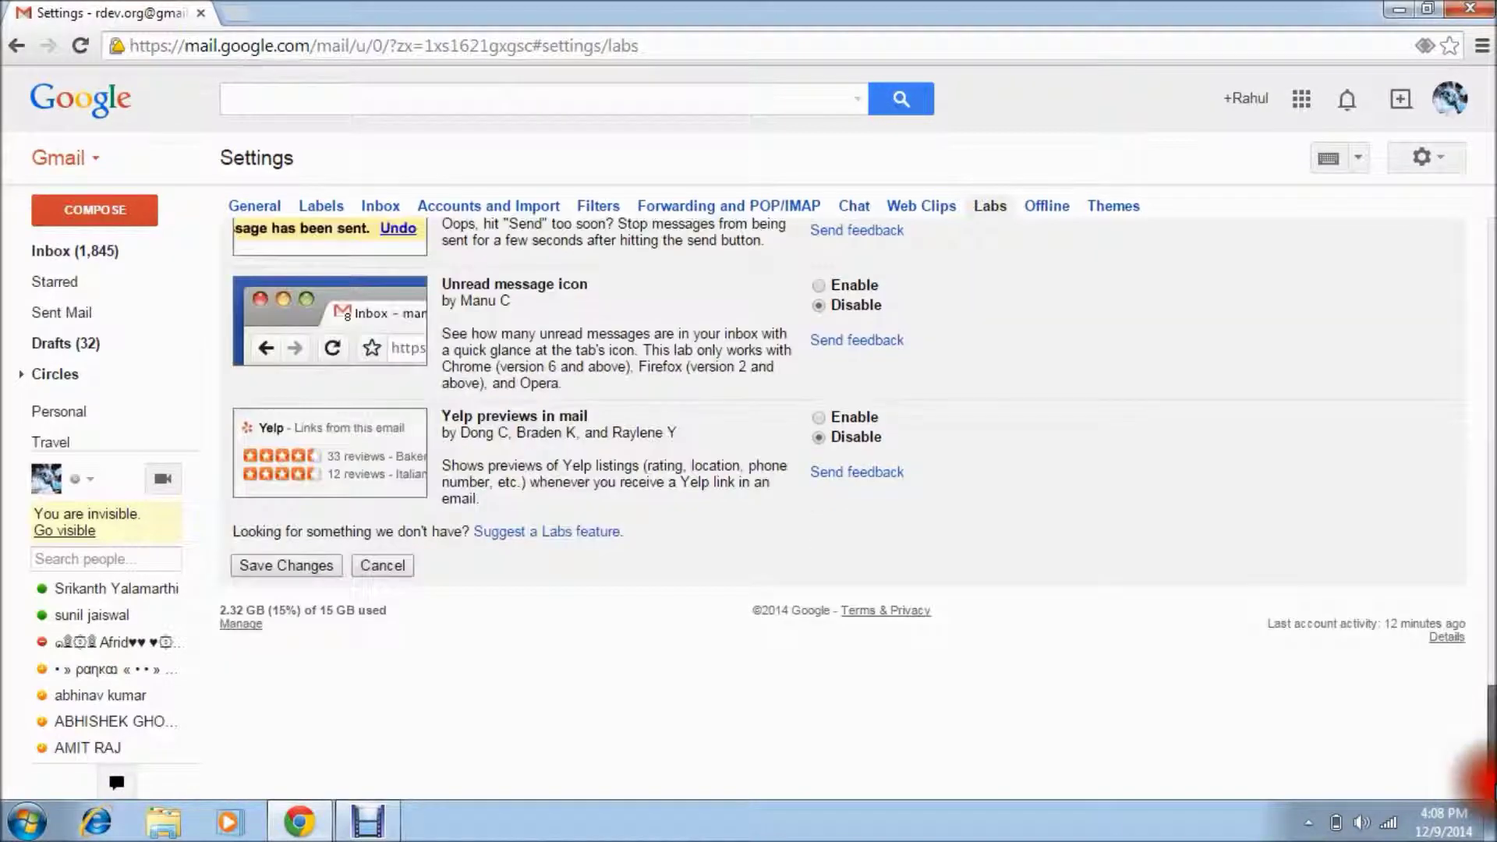
click(282, 565)
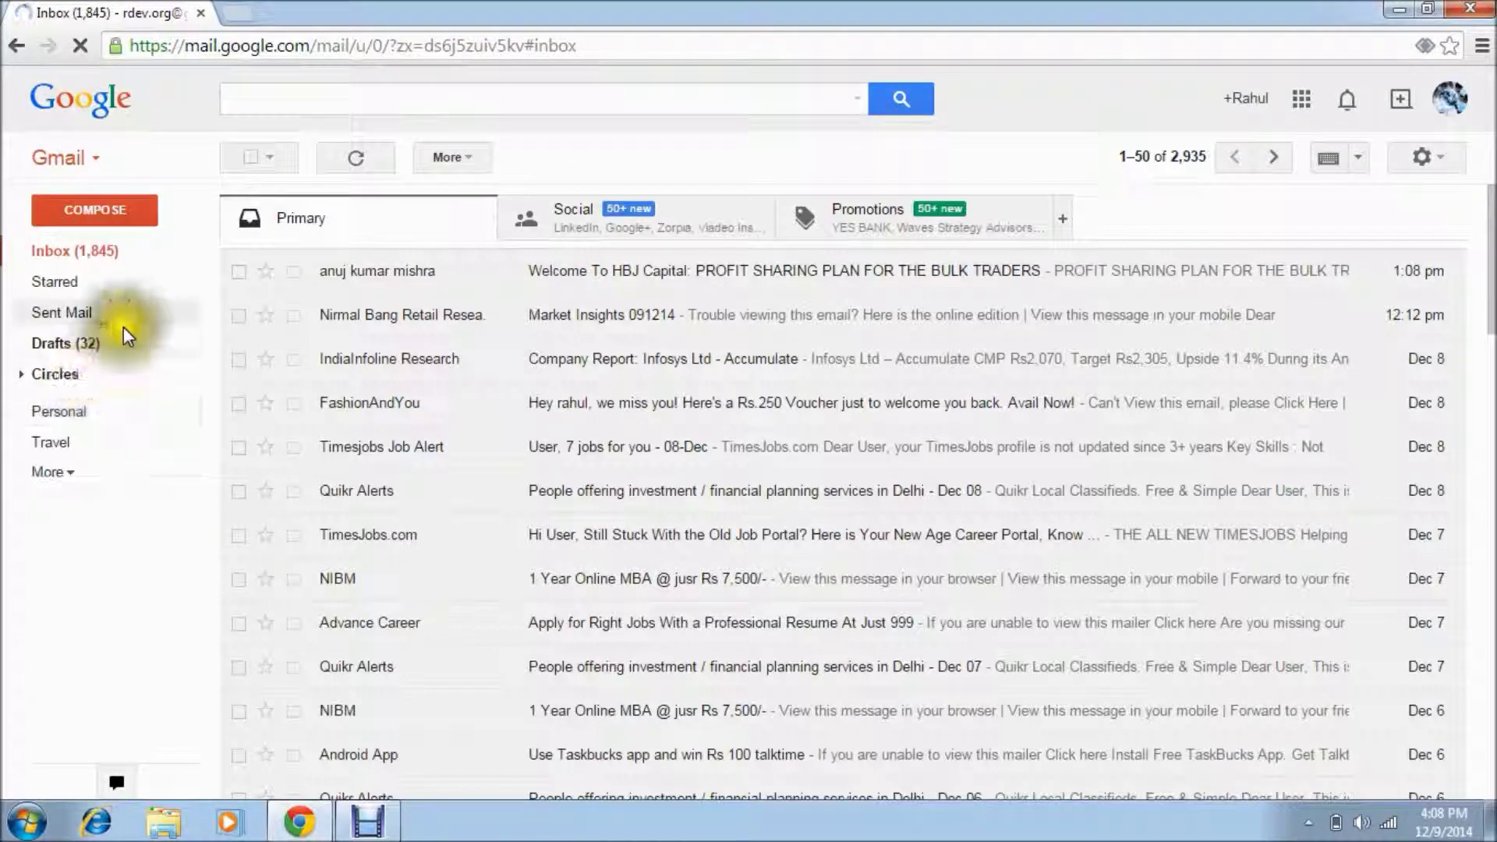
Compose a new message to the suggested contact with subject 'mail' and a short greeting
click(96, 209)
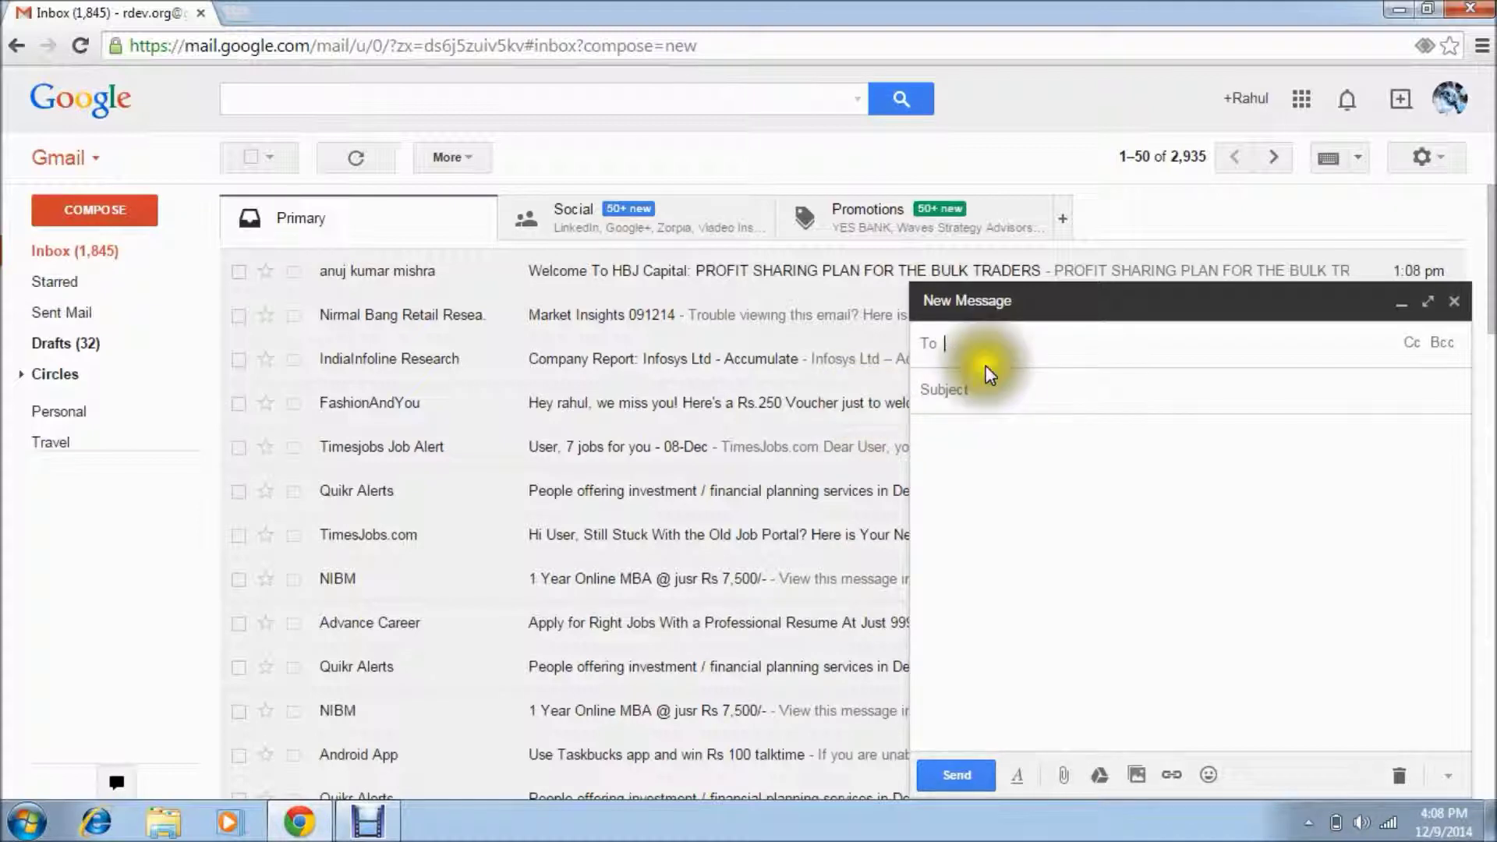
click(981, 348)
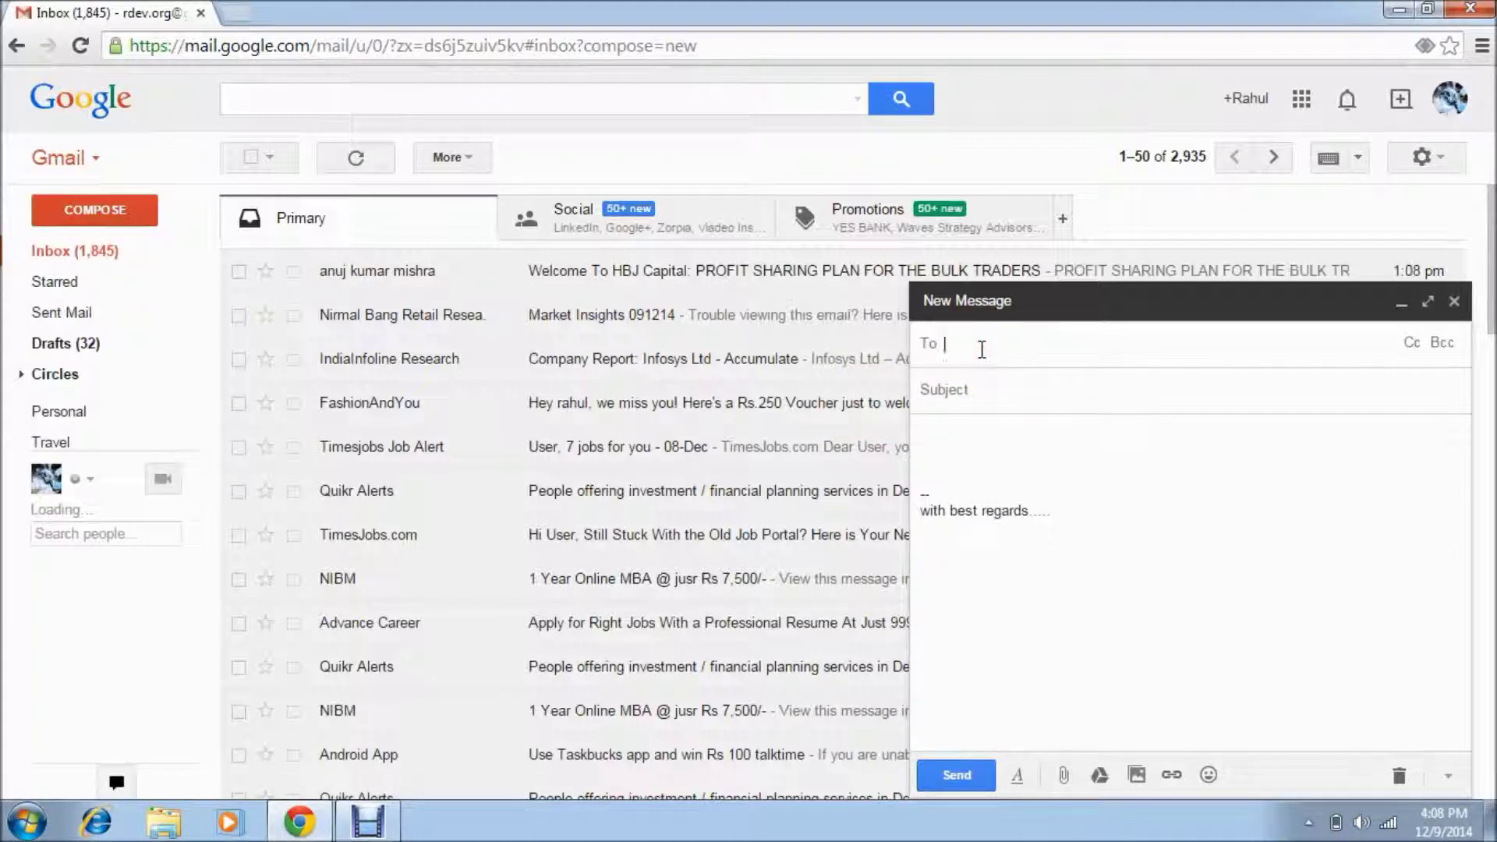
text(rdev)
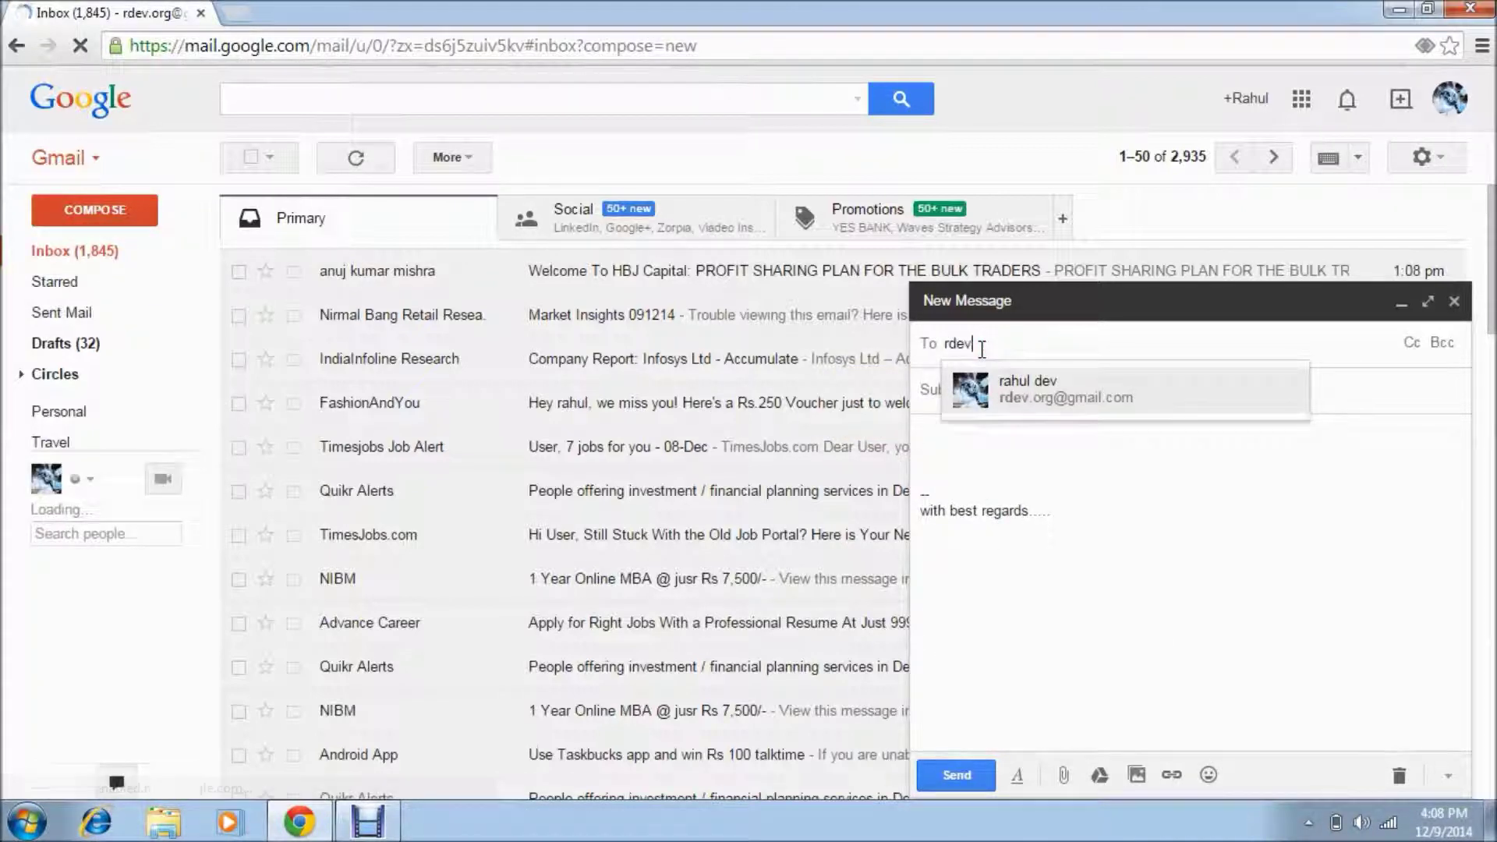
click(1042, 390)
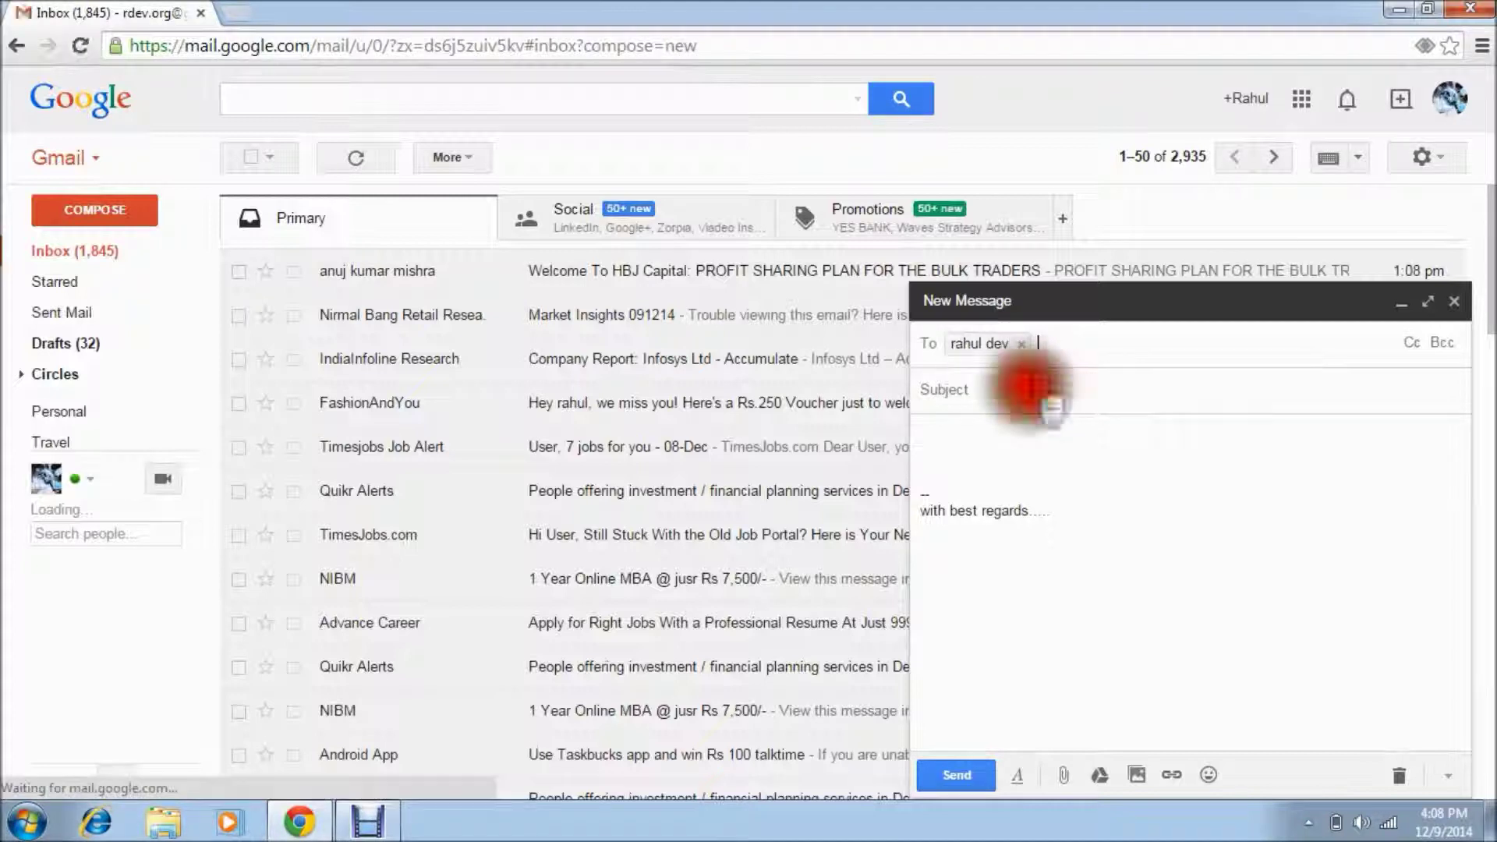
text(mail)
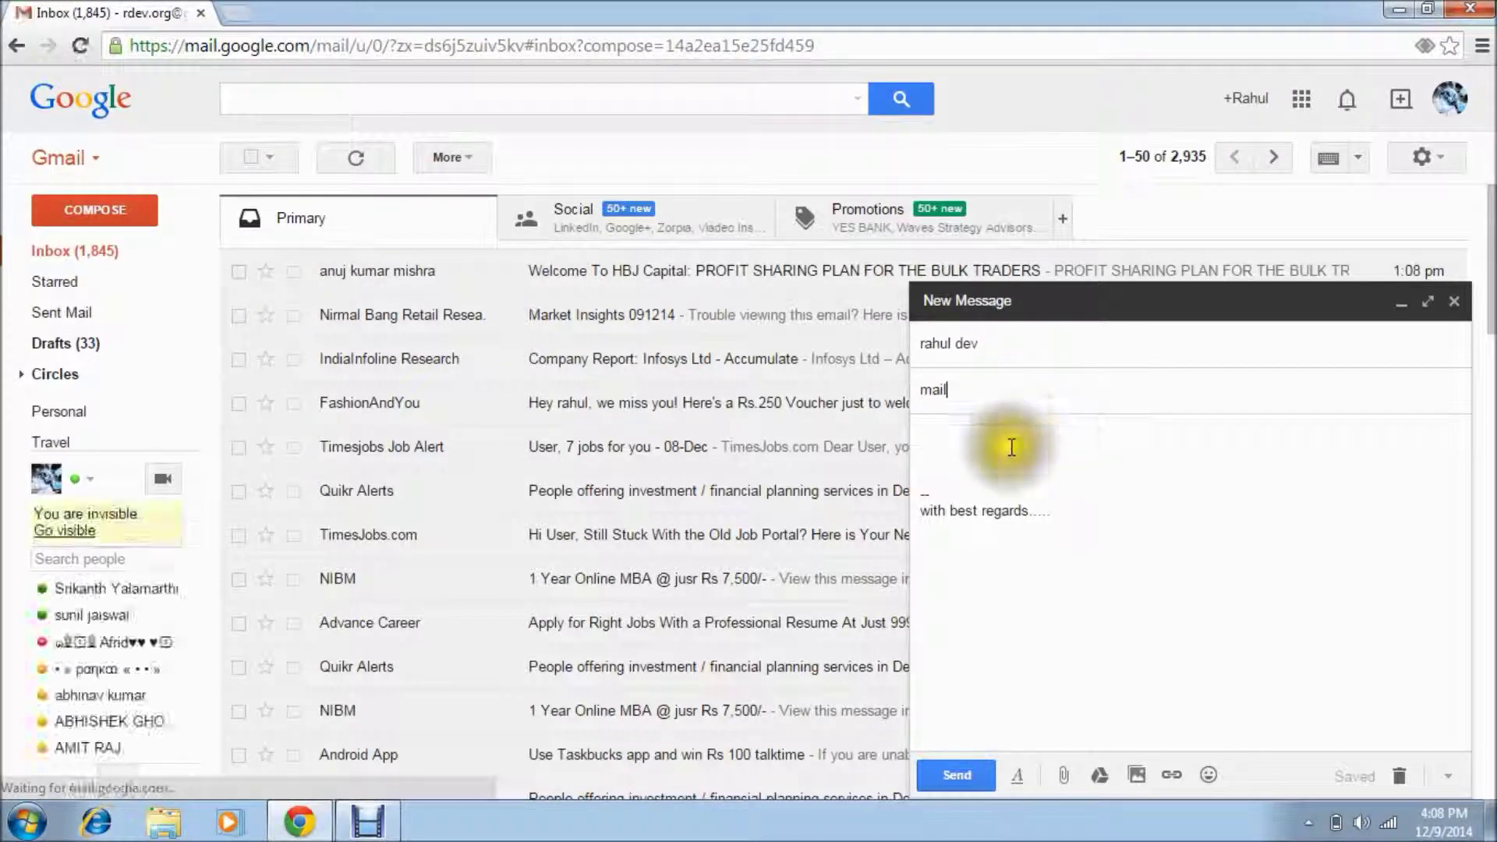
click(1012, 443)
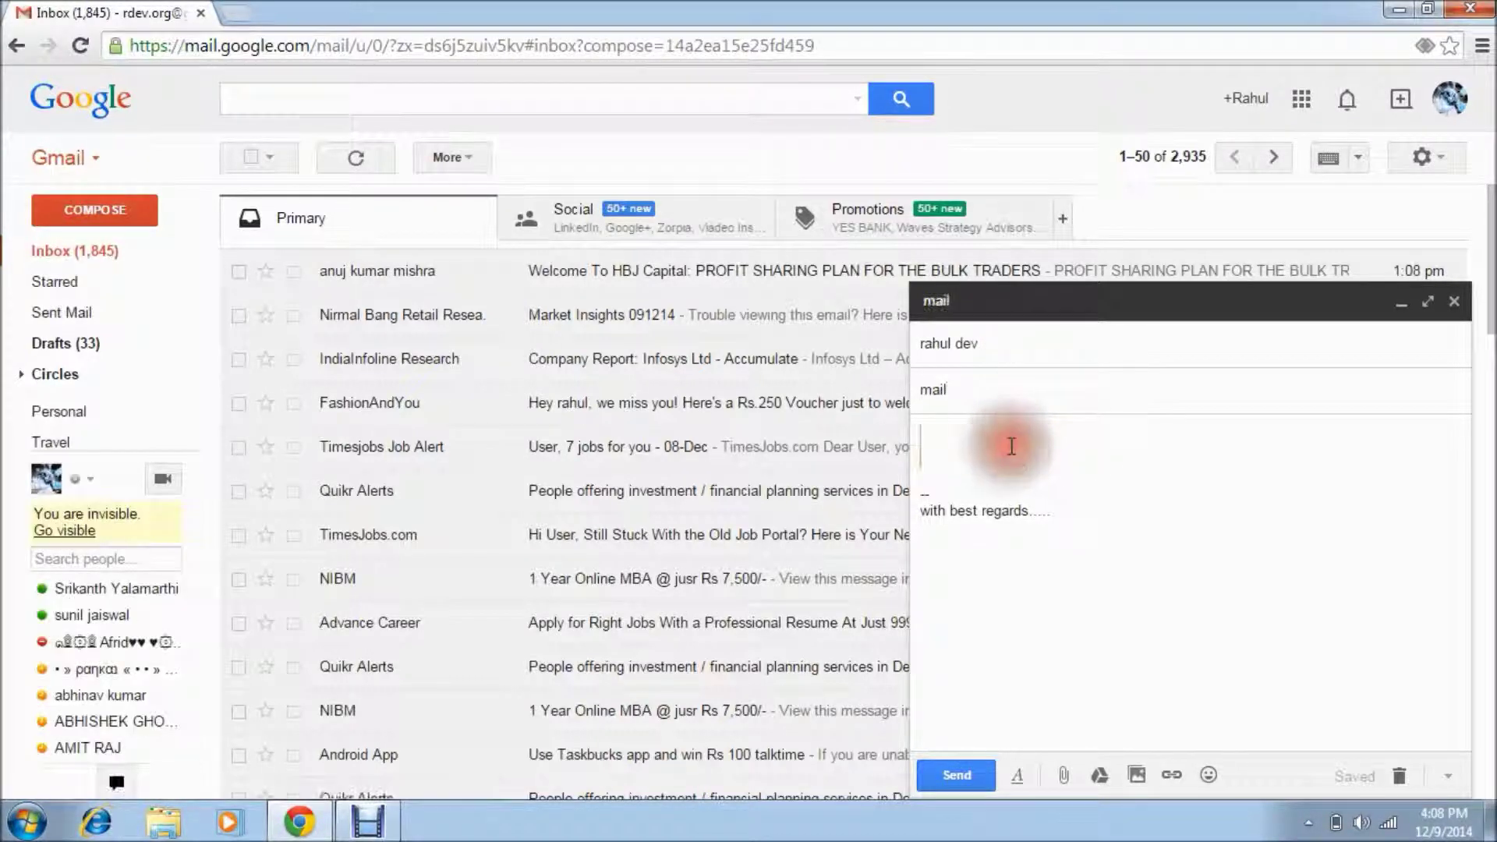
text(hi ra)
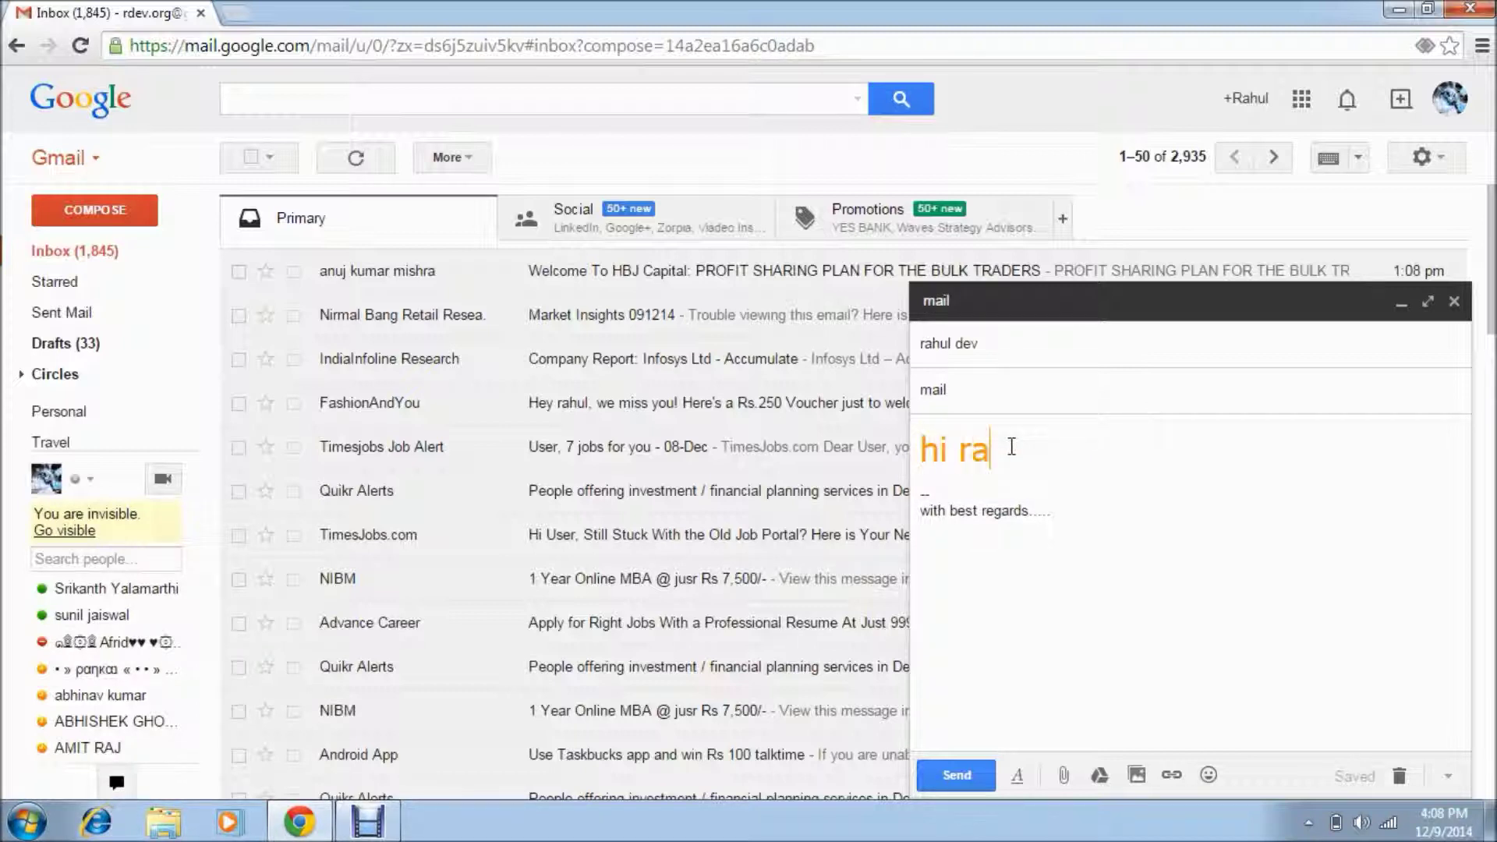
text(hul)
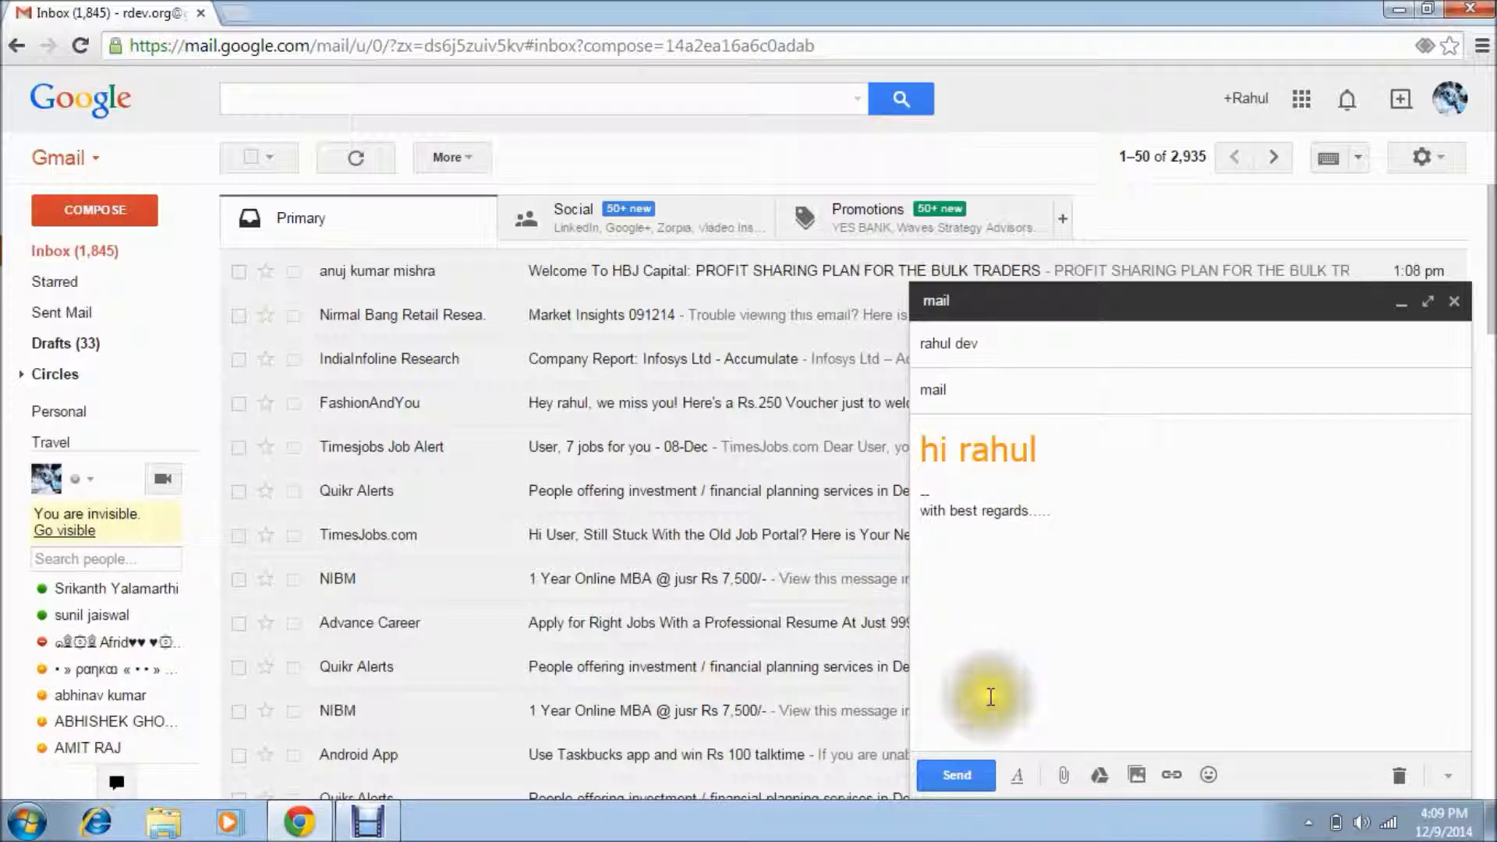
Send the message, then recall it with Undo so it reopens unsent
click(953, 775)
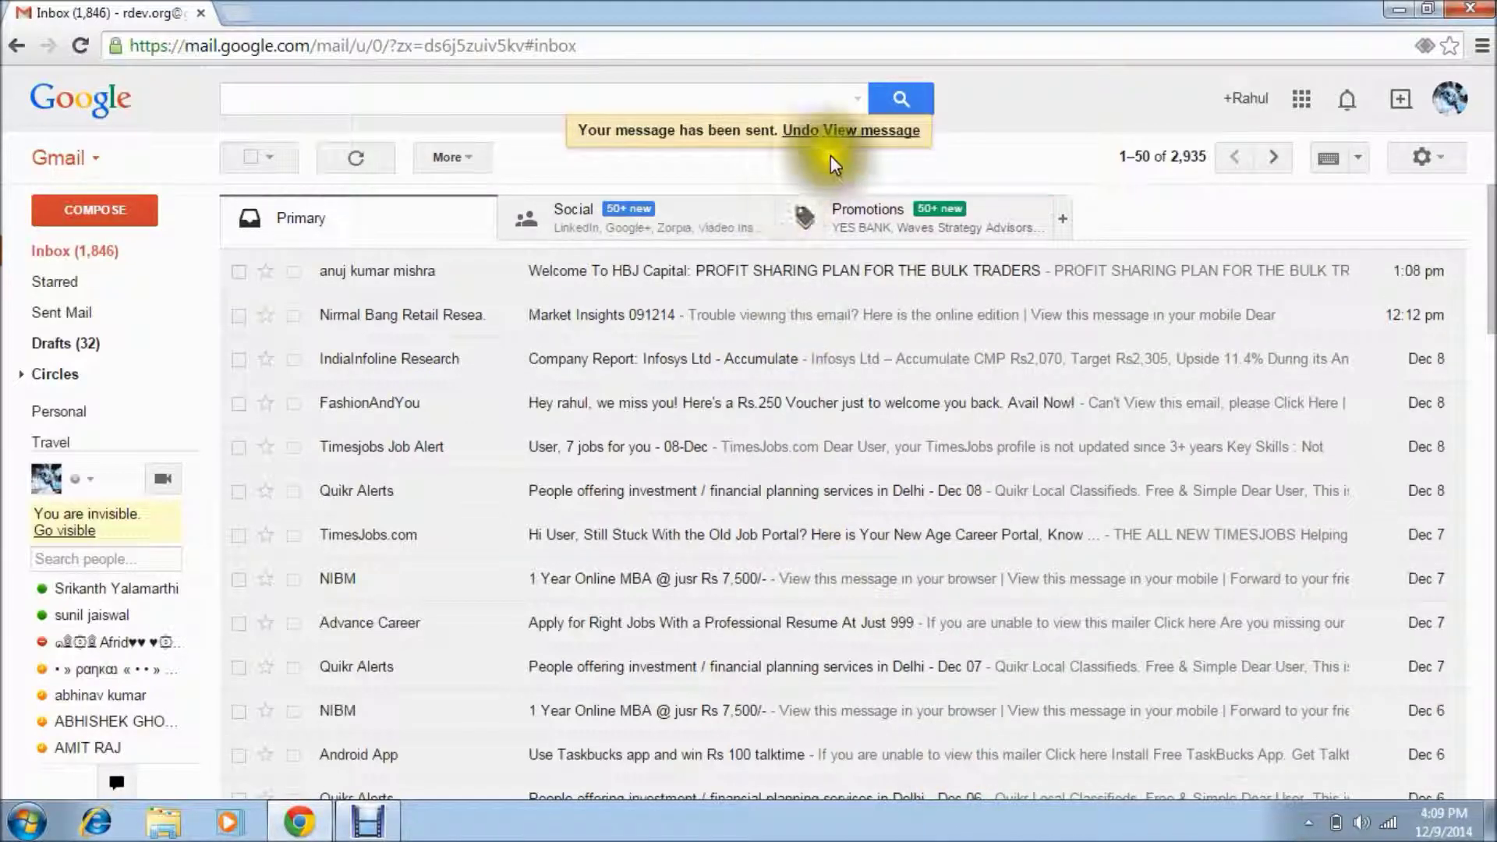
click(801, 132)
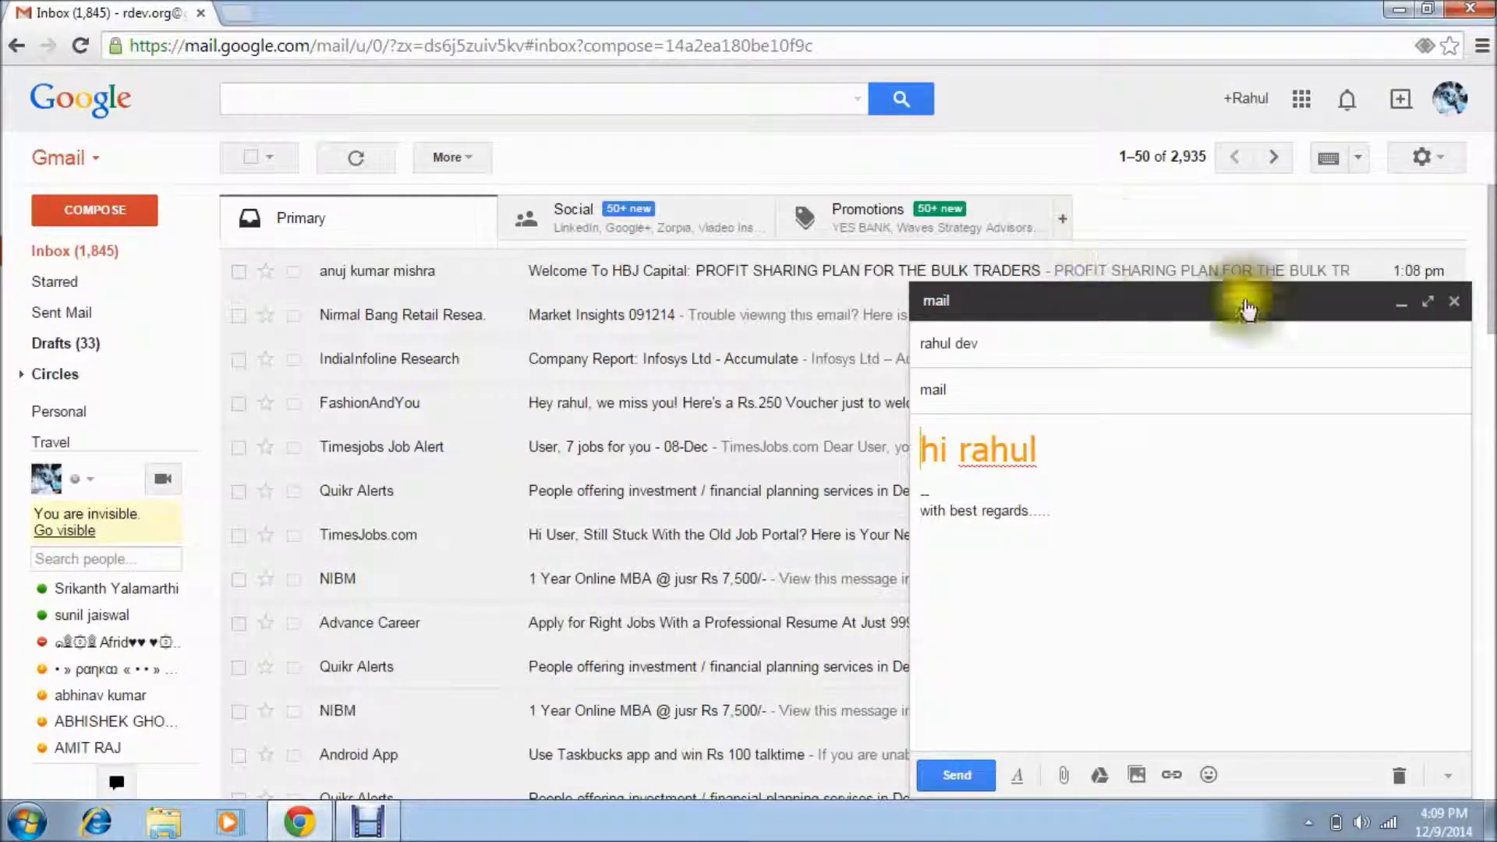
Close the recalled message window, keeping it saved in Drafts
click(1452, 306)
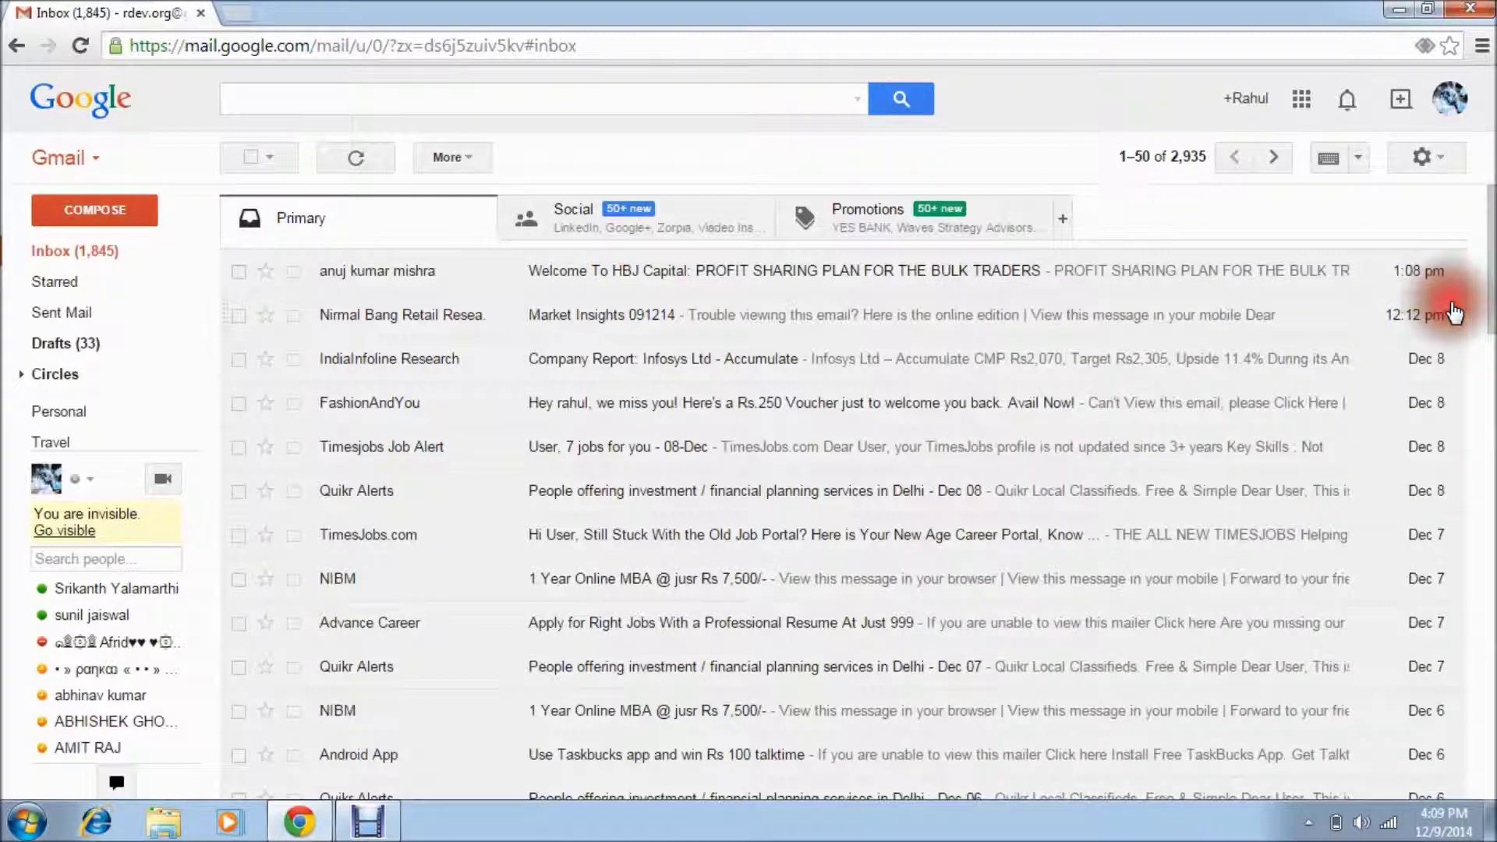